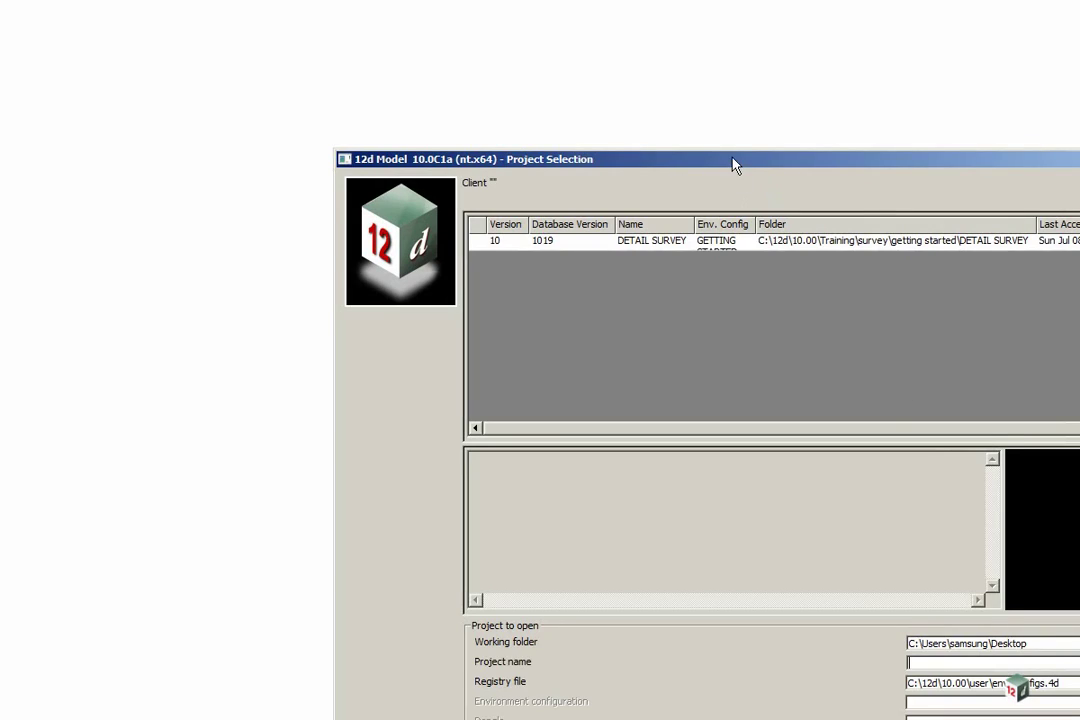
Start a new project and set its folder to C:\12d\10.00\Training\survey\setout.
drag(733, 164, 474, 51)
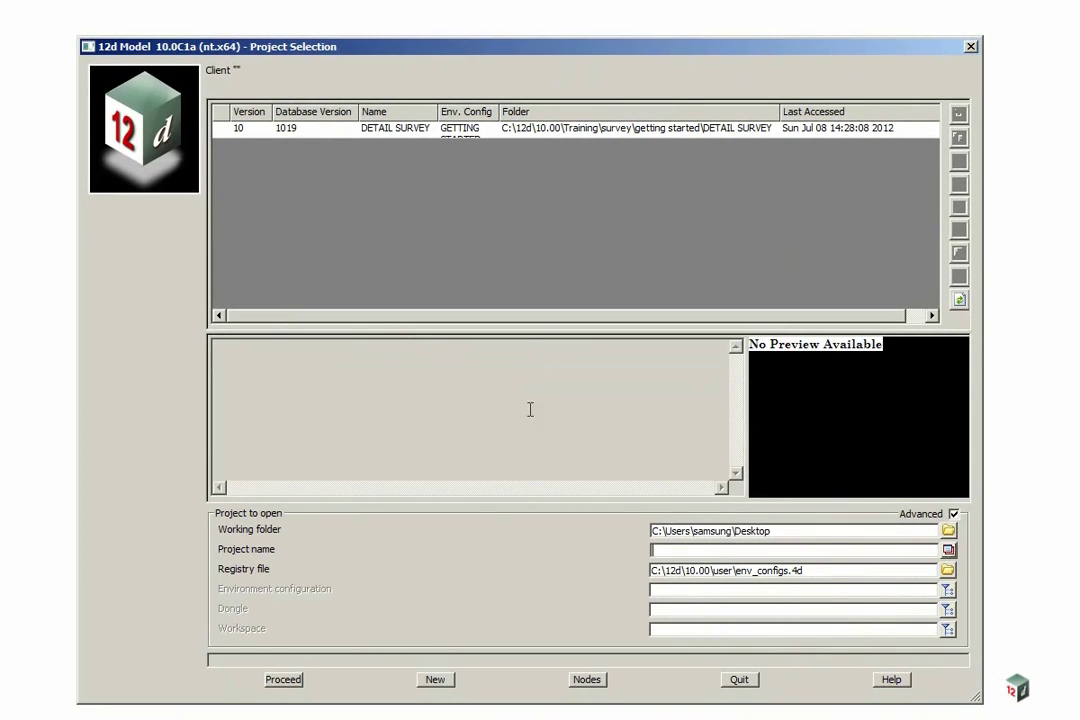
click(435, 679)
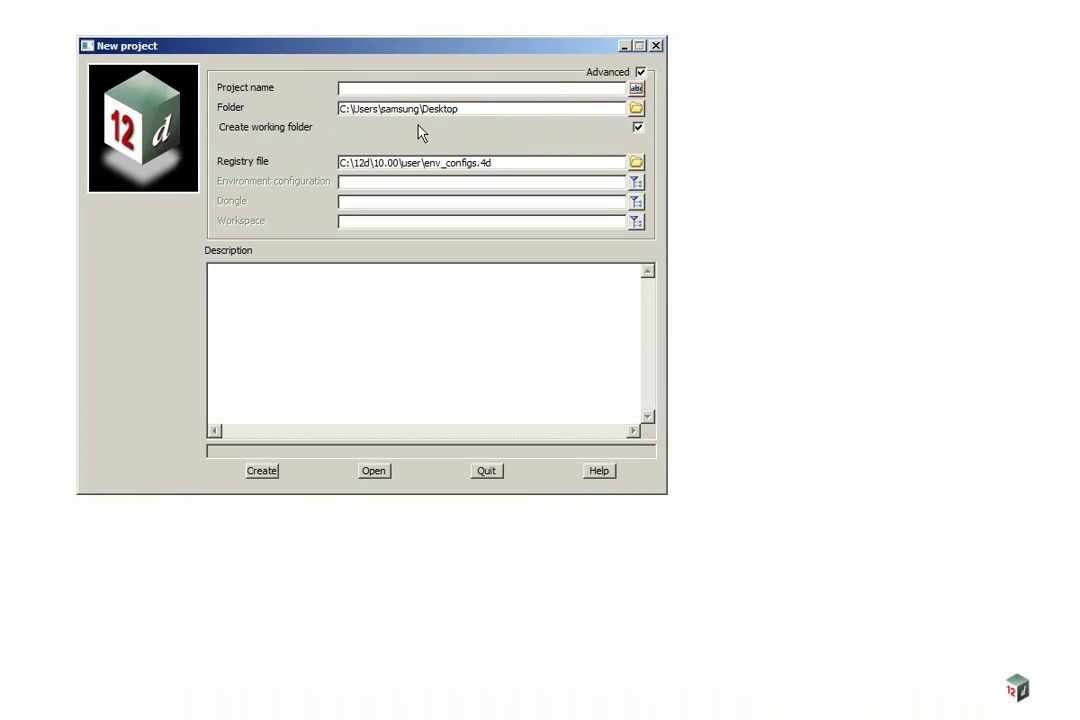
click(636, 108)
click(772, 279)
double_click(758, 380)
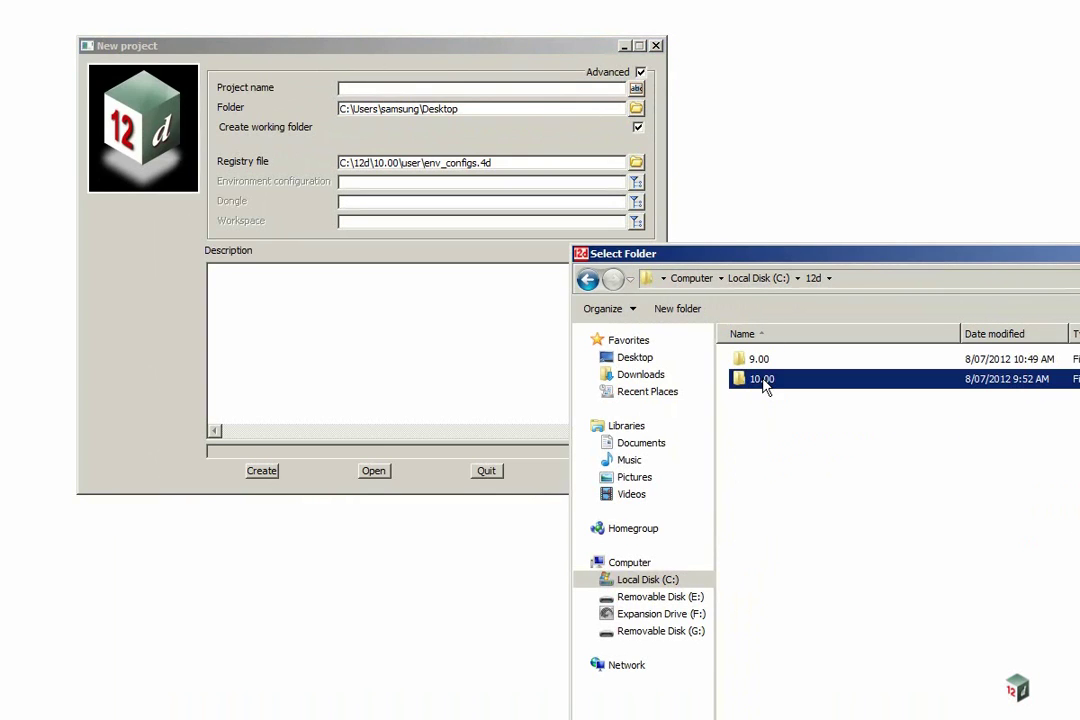
double_click(763, 381)
double_click(765, 400)
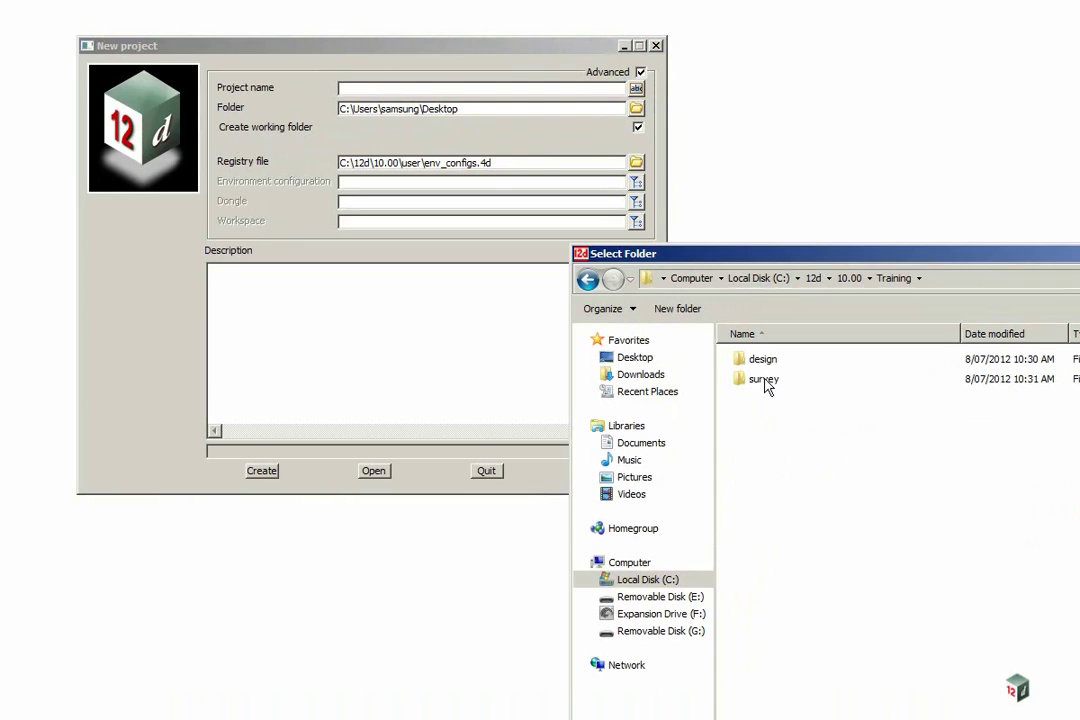
double_click(765, 384)
double_click(764, 381)
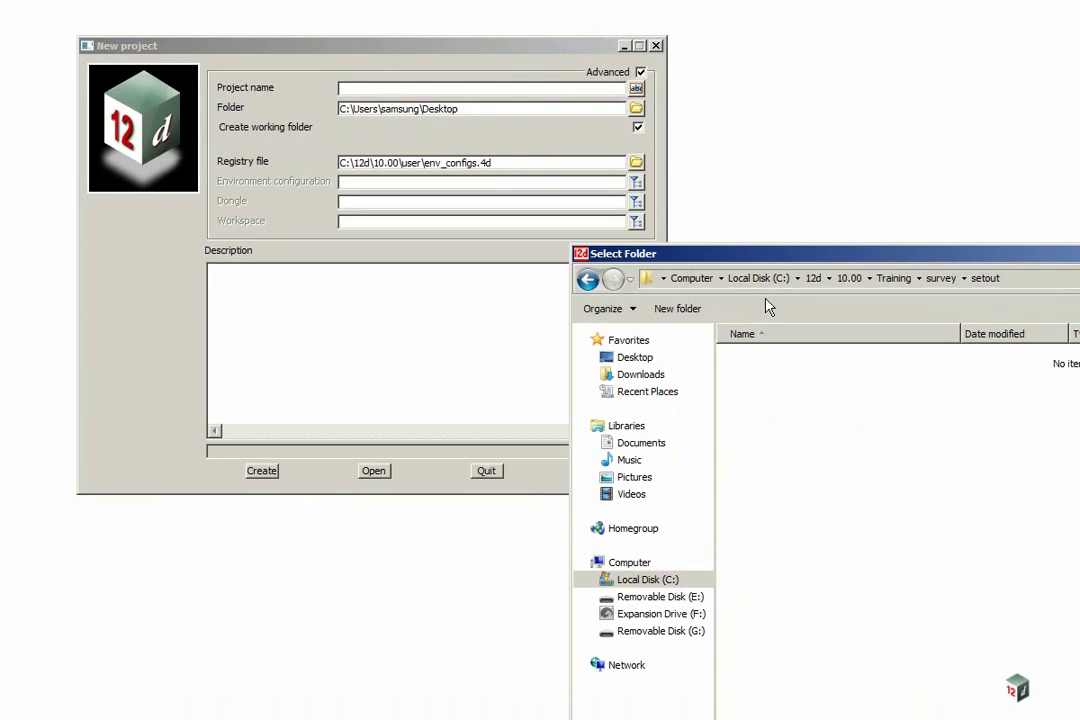
drag(767, 257, 333, 47)
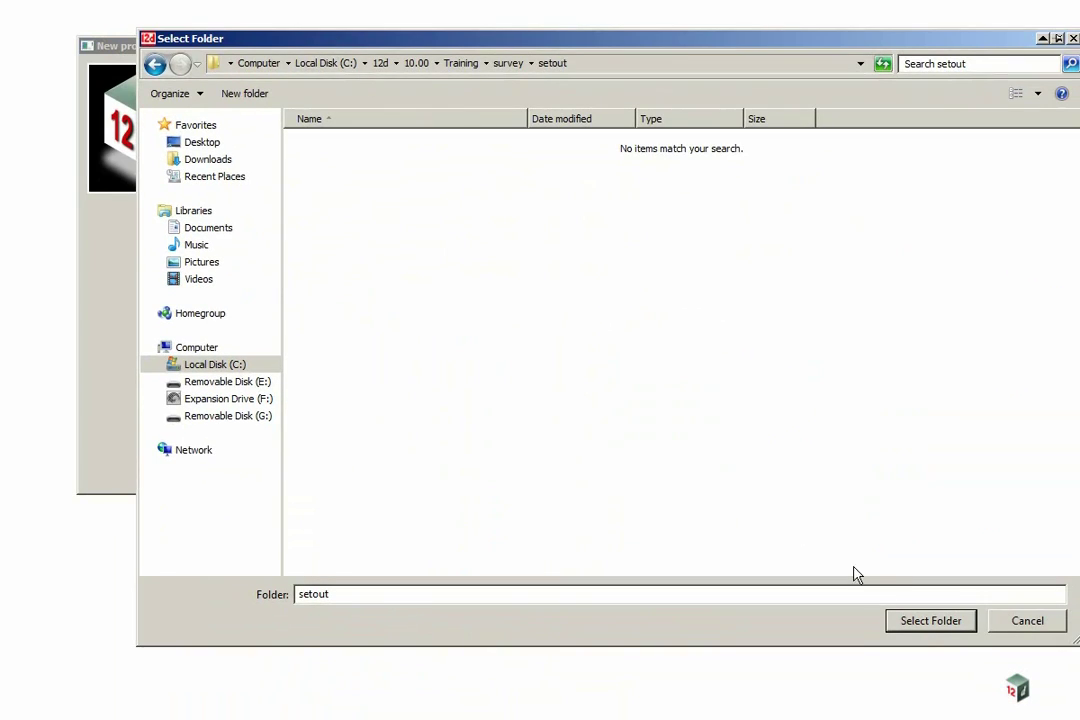
click(915, 622)
Create the project as HOUSE SETOUT with the GETTING STARTED SURVEY environment configuration.
click(371, 88)
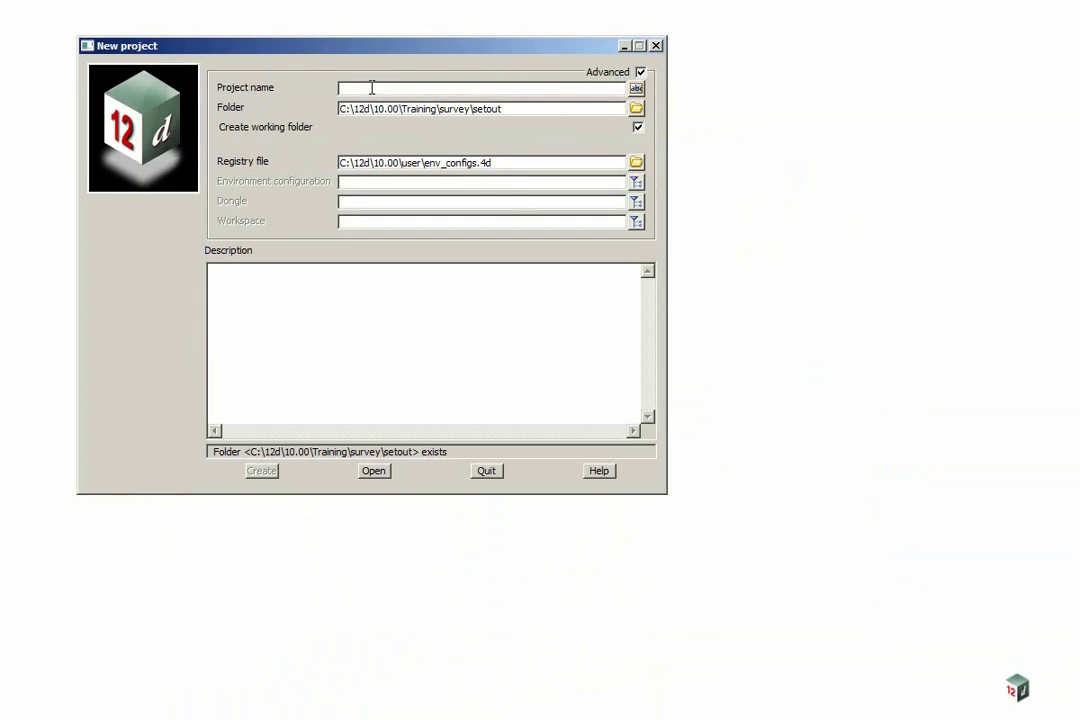
text(H)
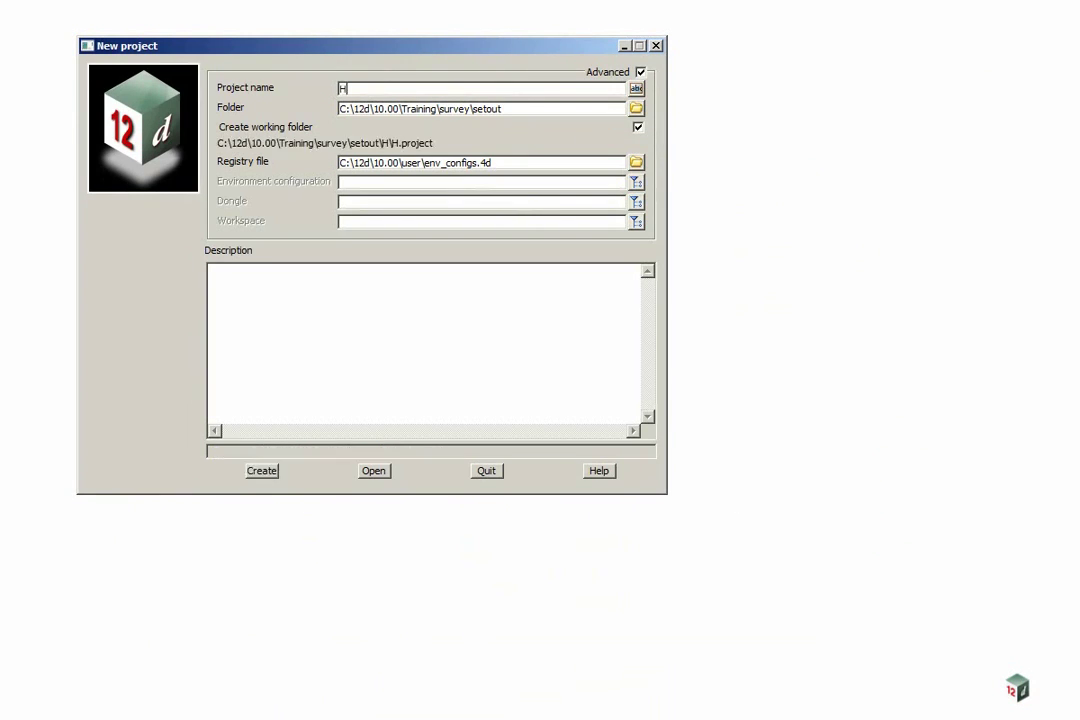
text(OUSE SETOUT)
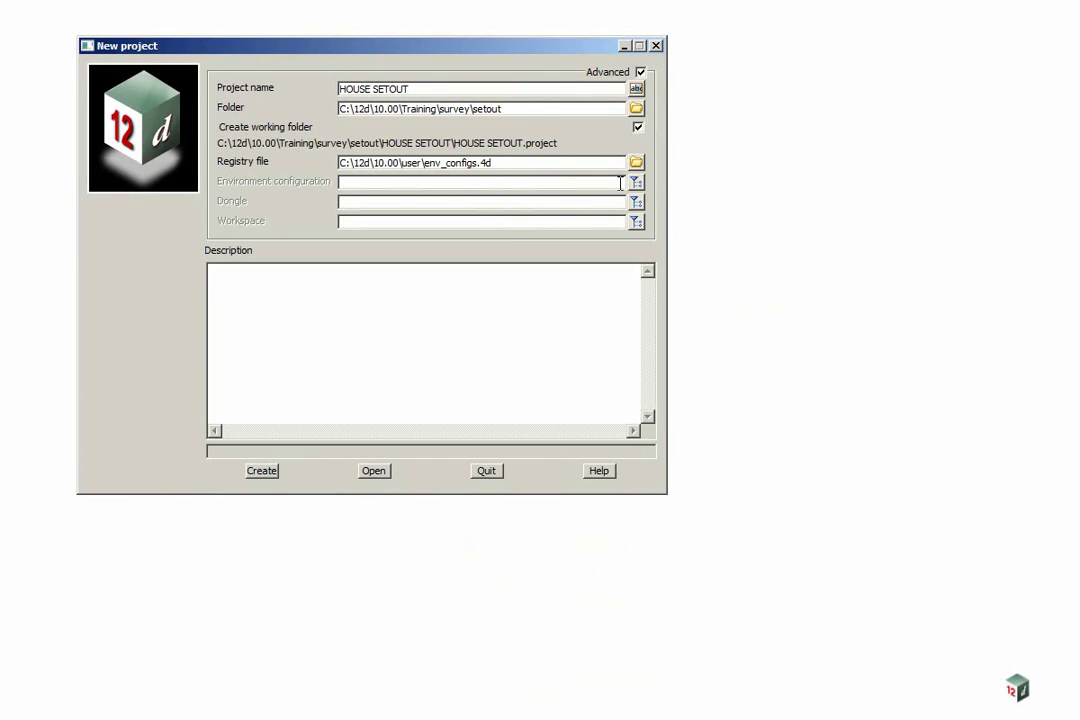
click(635, 182)
click(661, 224)
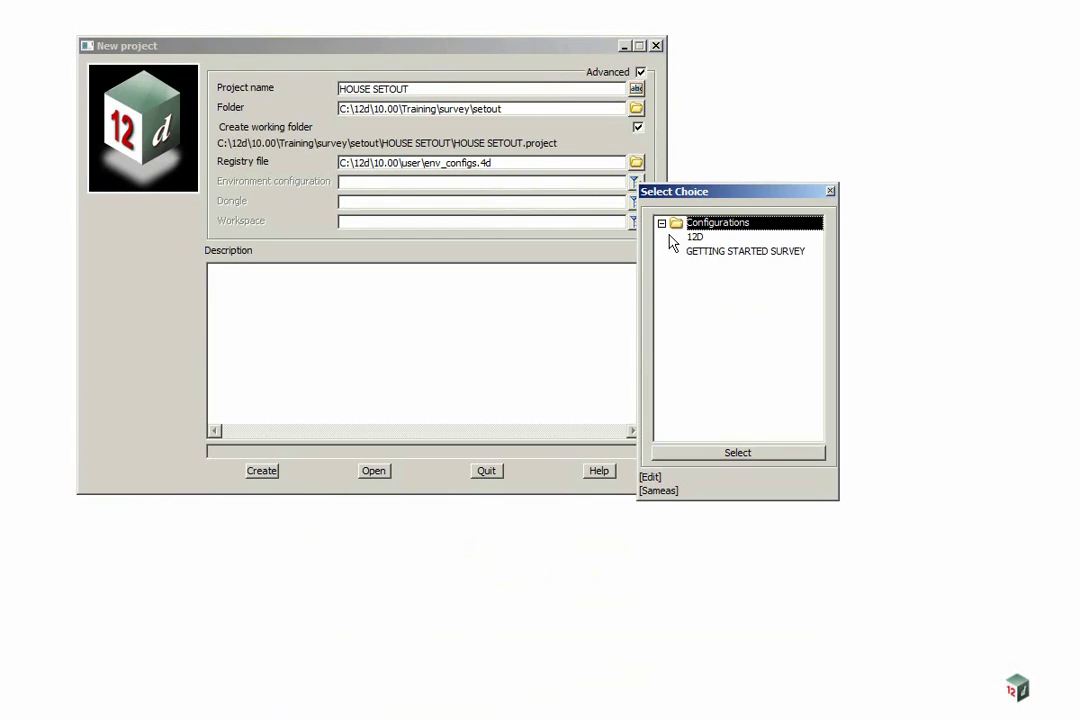
double_click(740, 252)
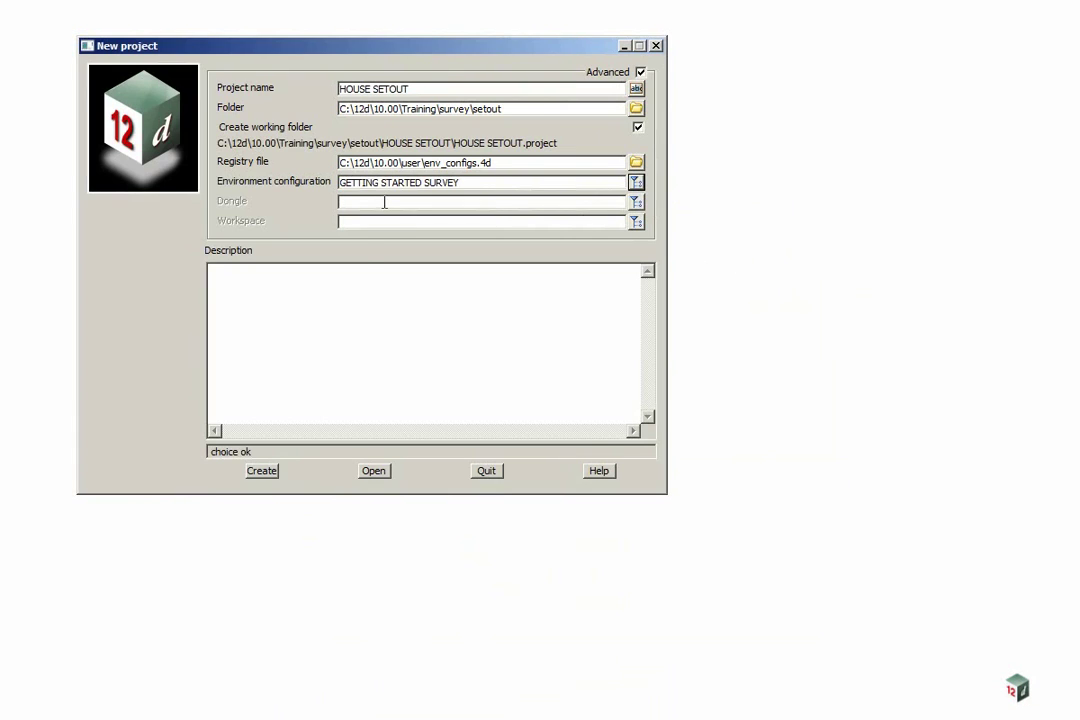
click(261, 470)
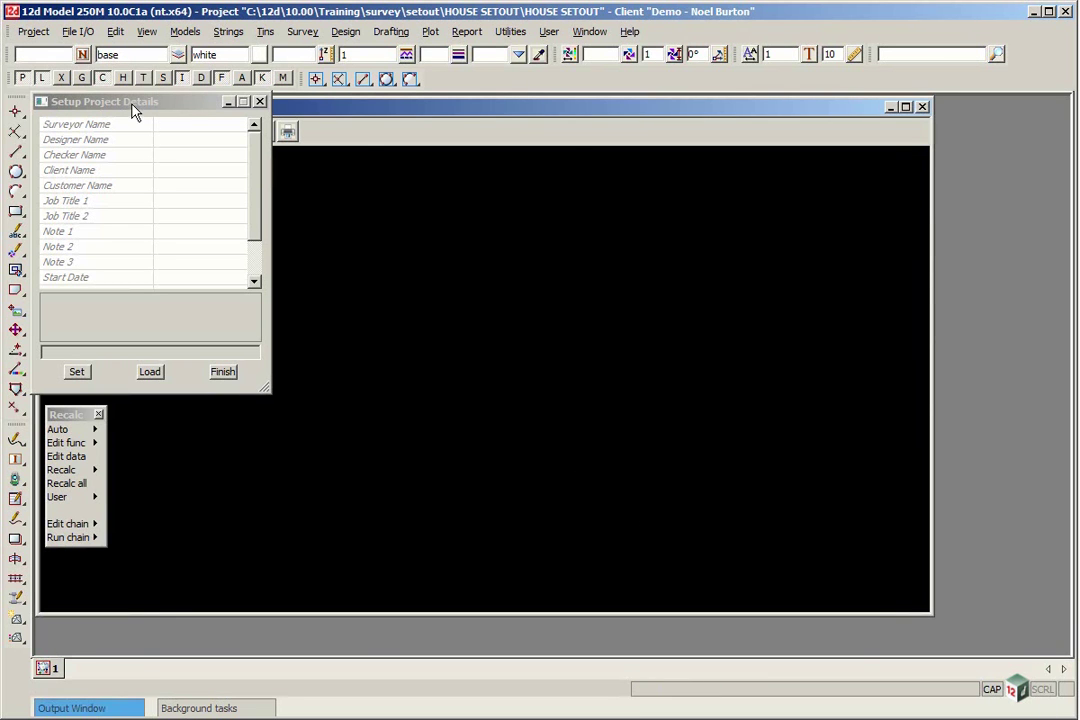
Finish the project details without filling them in, and arrange the workspace with the Recalc menu moved aside and Plan 1 maximised.
click(222, 372)
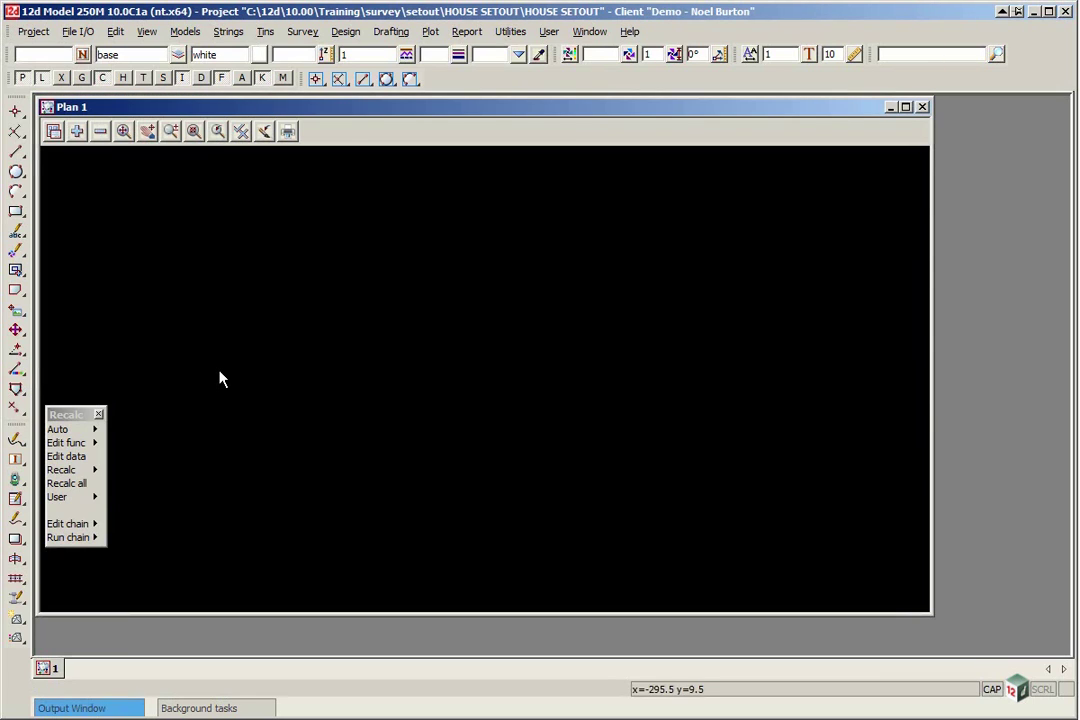
drag(82, 418, 1048, 528)
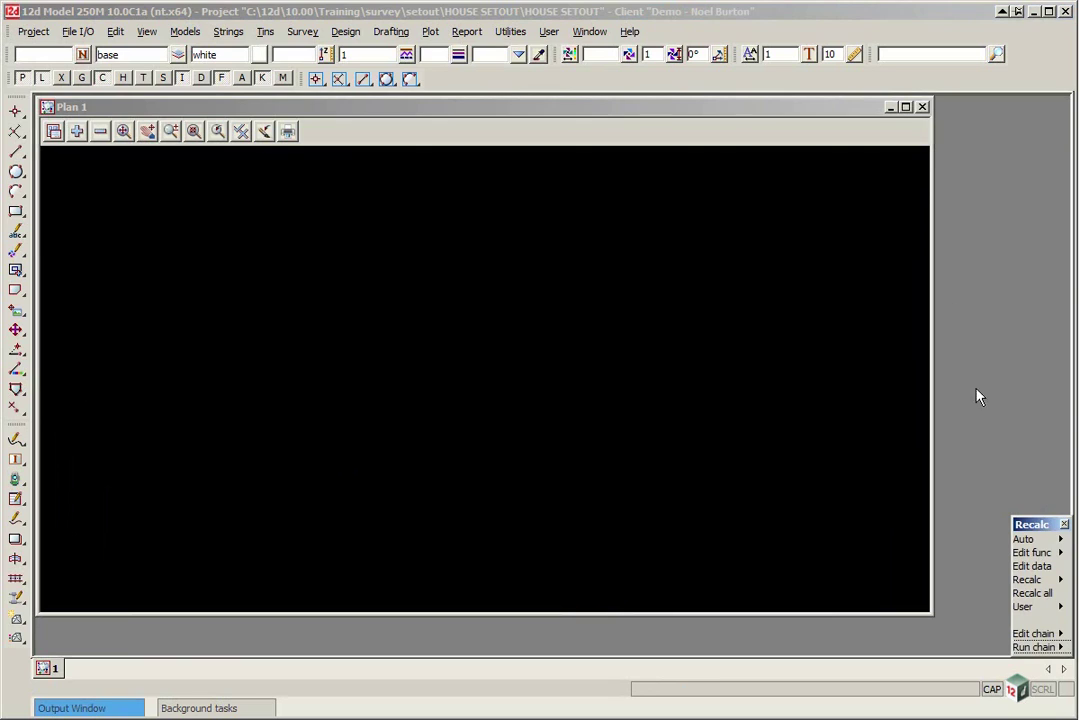
click(906, 106)
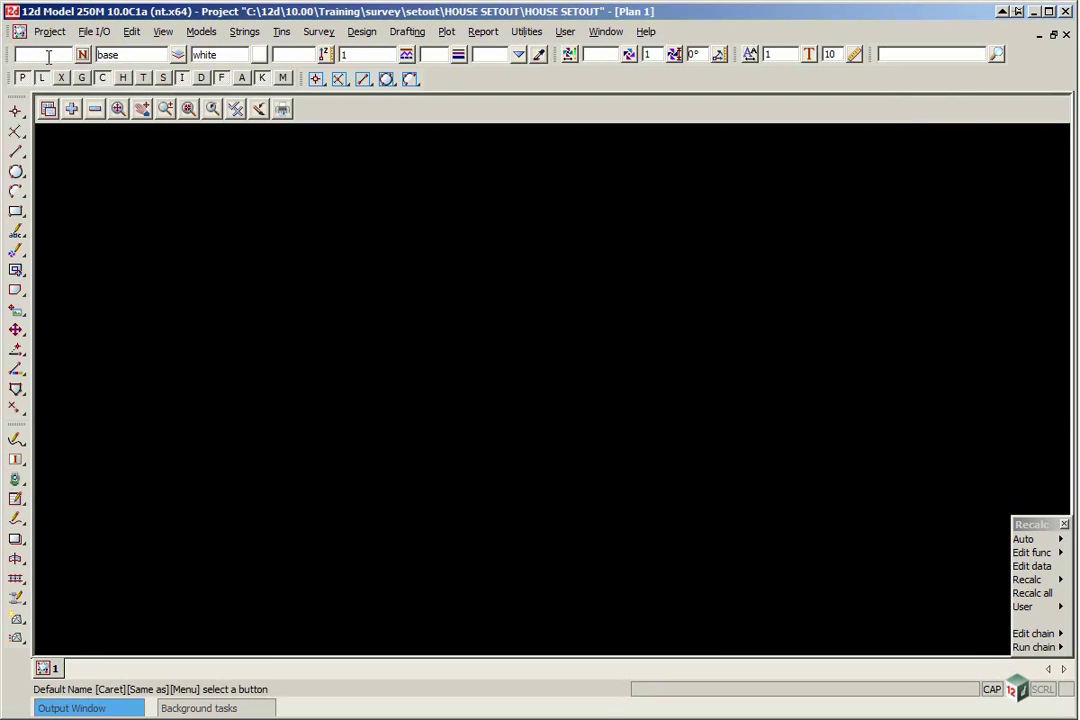
Set the default string name to LOT, the default model to LOT and the default colour to red.
text(LOT)
double_click(106, 54)
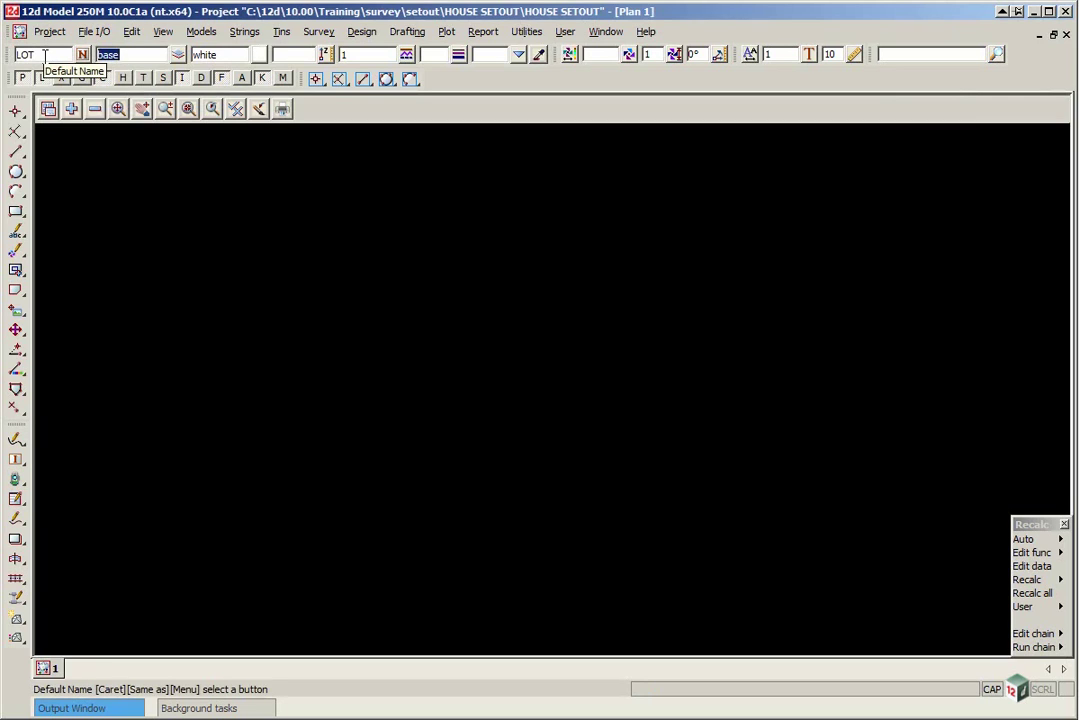
text(LOT)
click(259, 54)
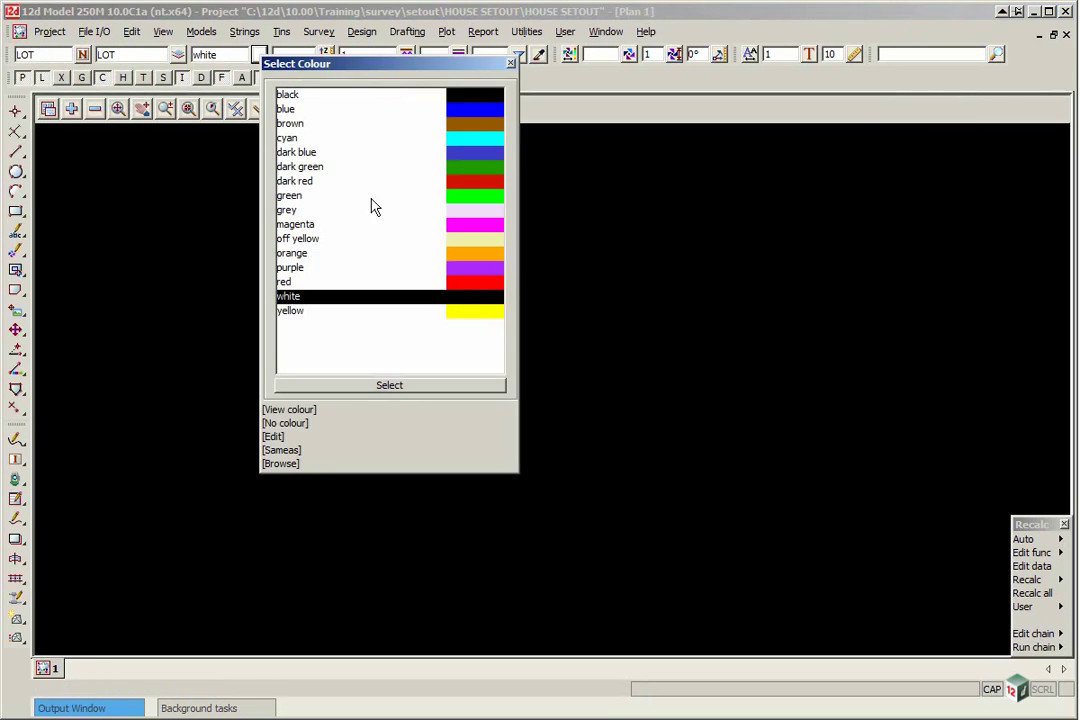
double_click(460, 284)
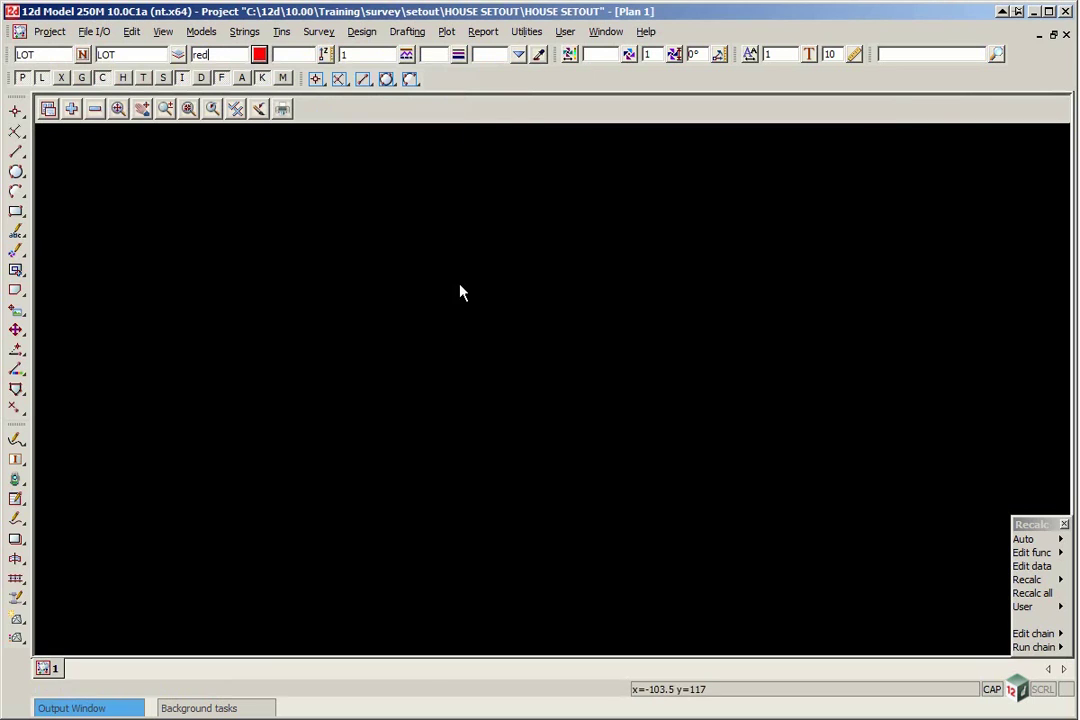
click(350, 57)
Start a line traverse for the lot boundary at the coordinates 1000 5000.
mouse_move(20, 157)
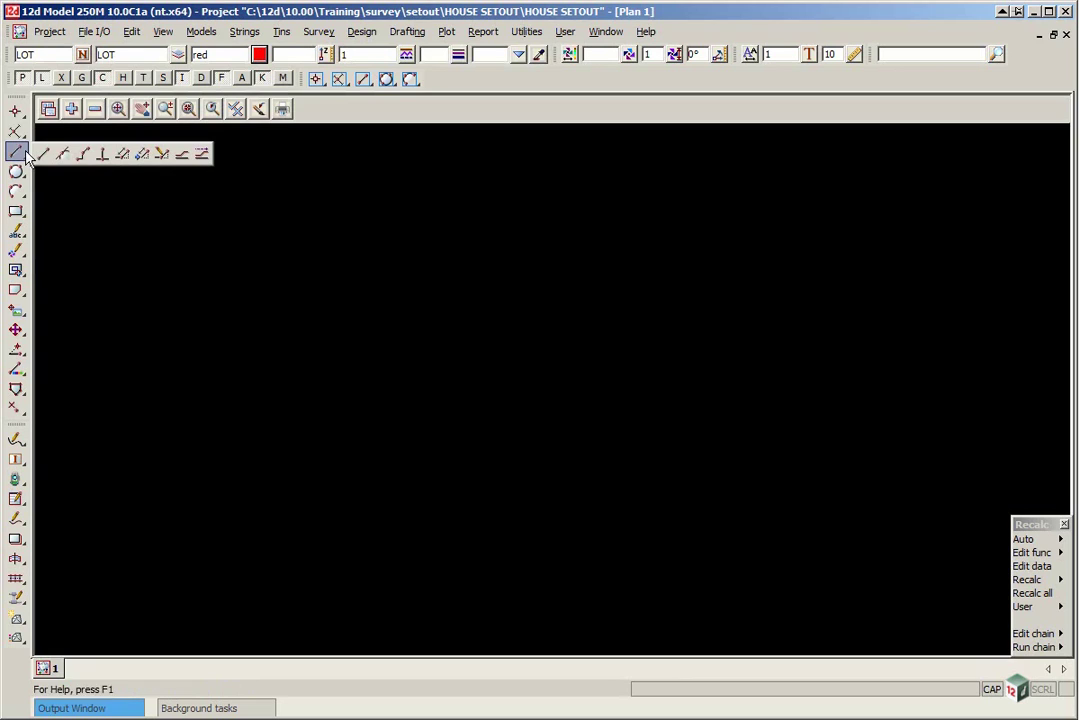
click(122, 155)
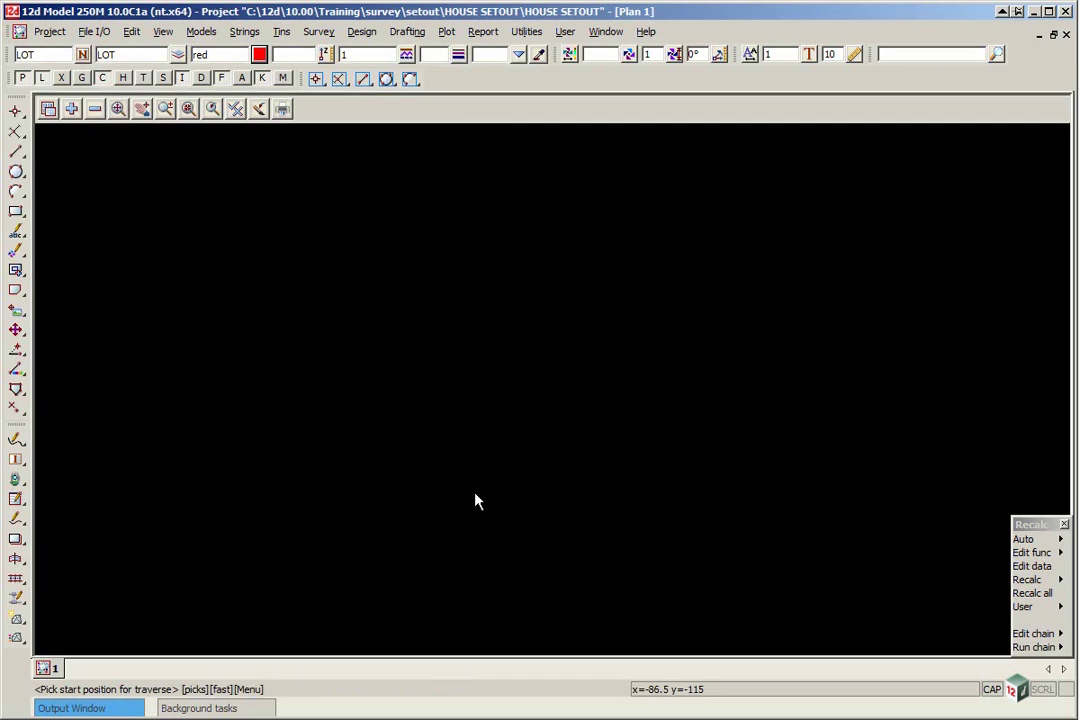
text(1000)
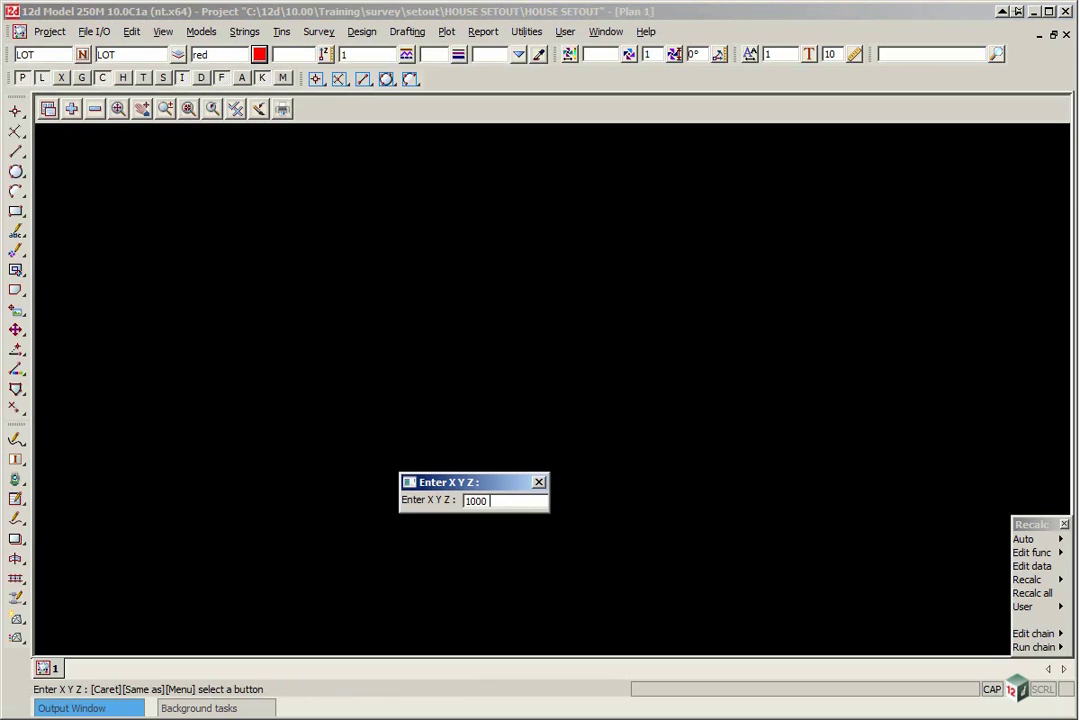
text( 5000)
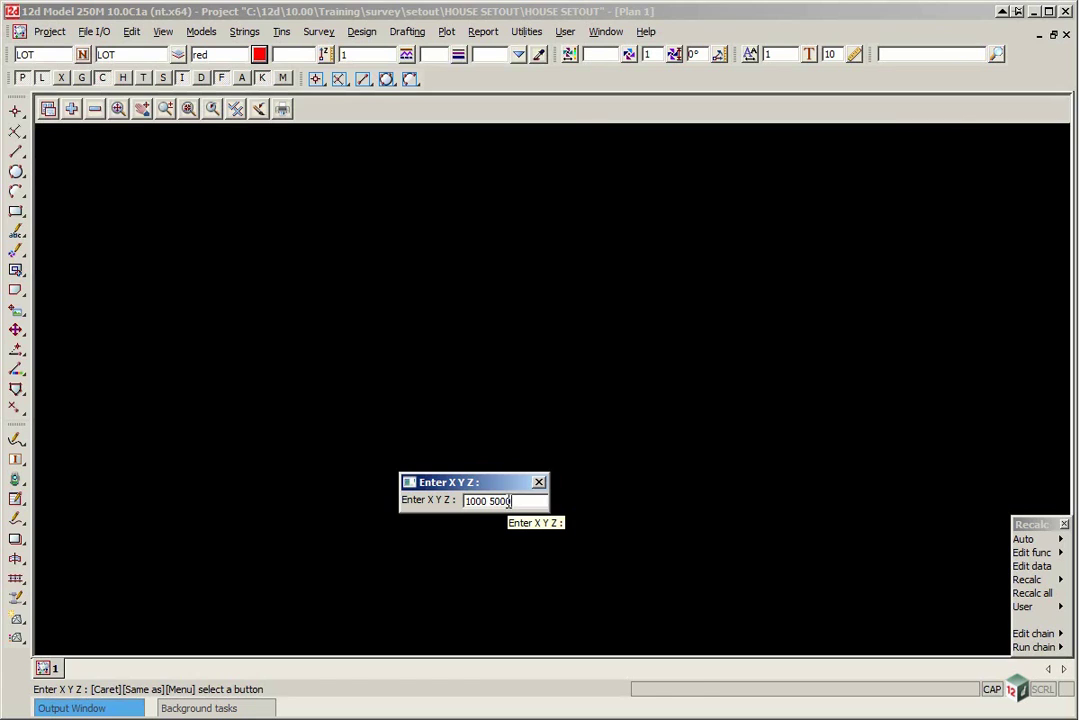
key(Return)
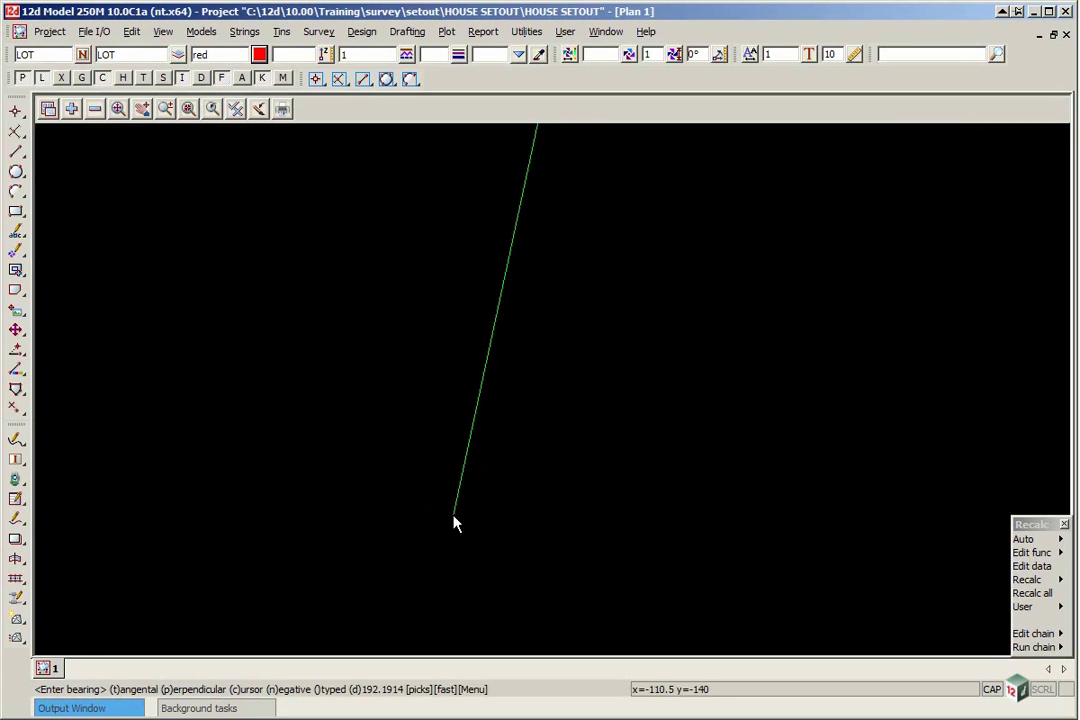
Draw the first traverse leg from the start point at bearing 12.1810 with a distance of 35.818.
scroll(470, 430, up, 3)
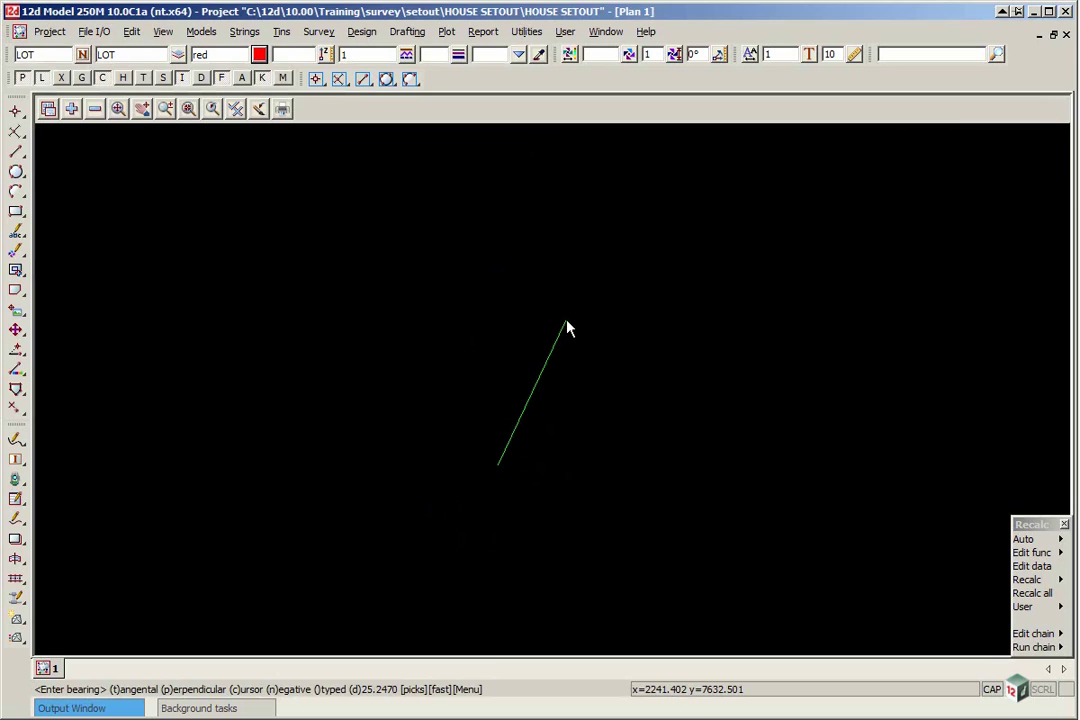
text(12.1810)
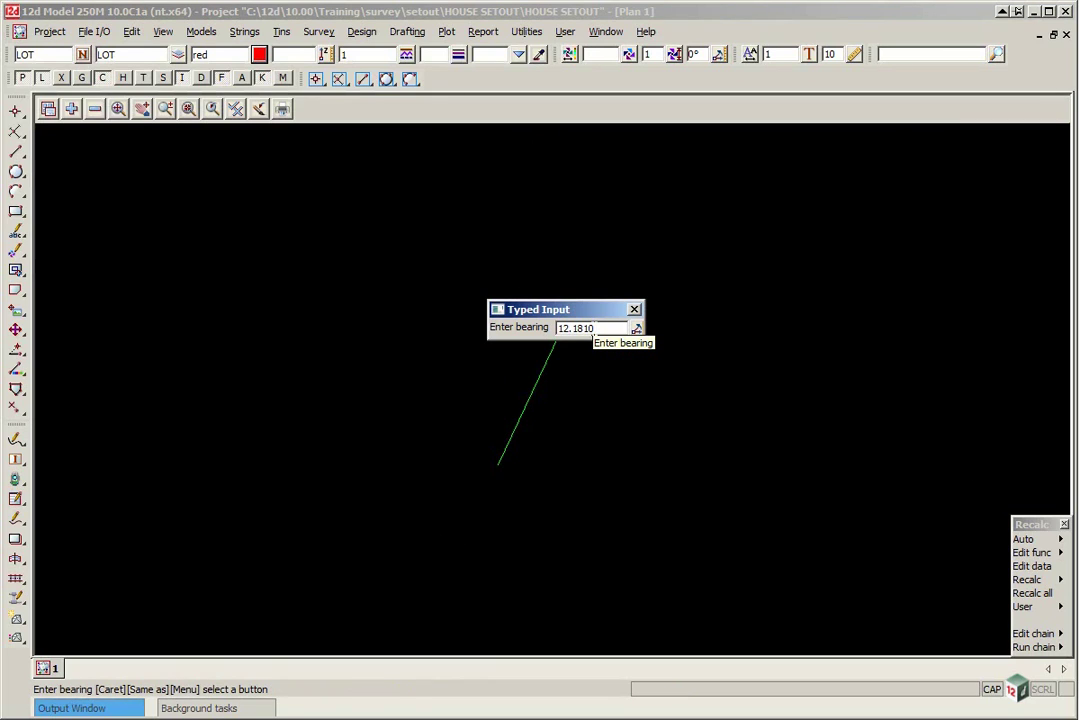
key(Return)
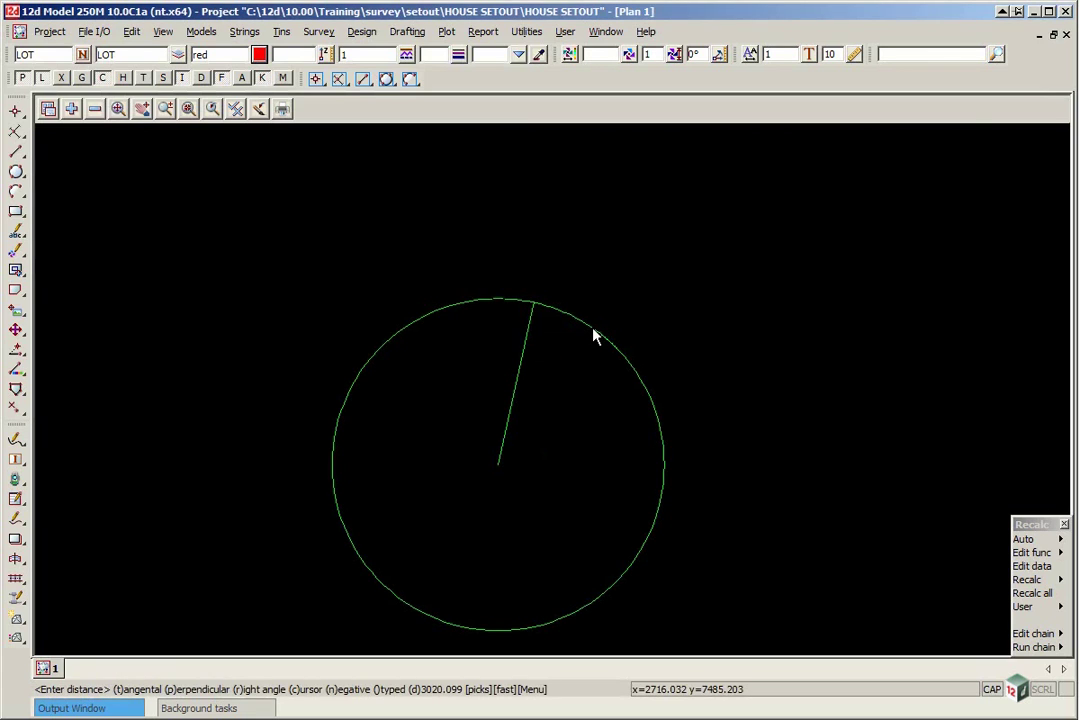
text(35.818)
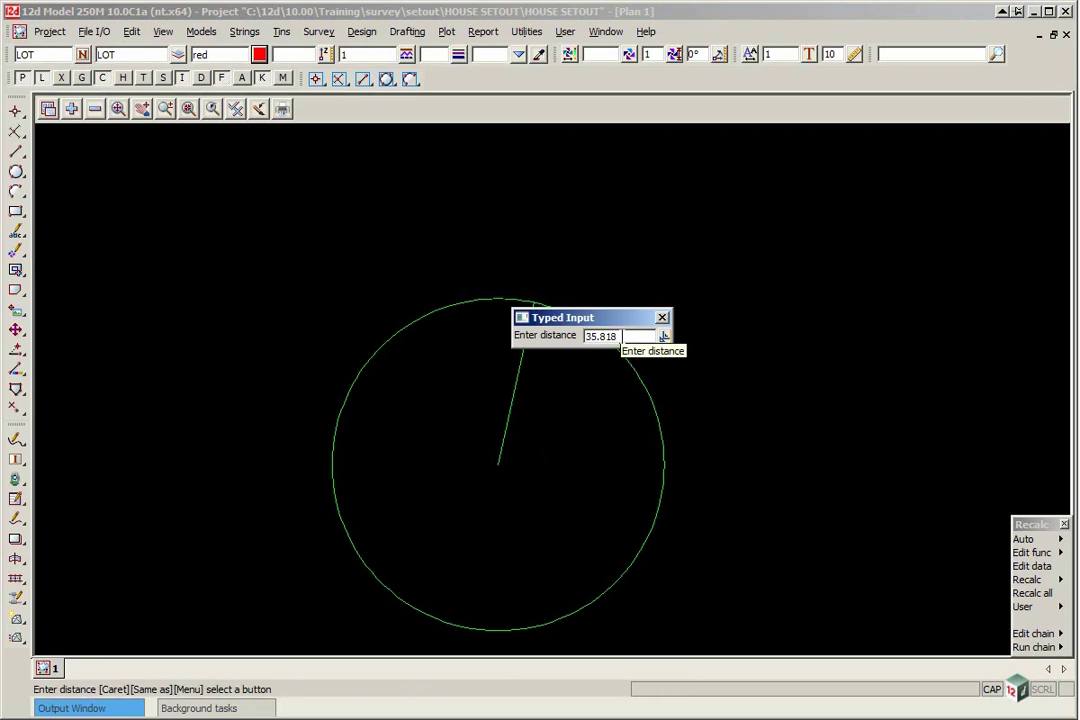
key(Return)
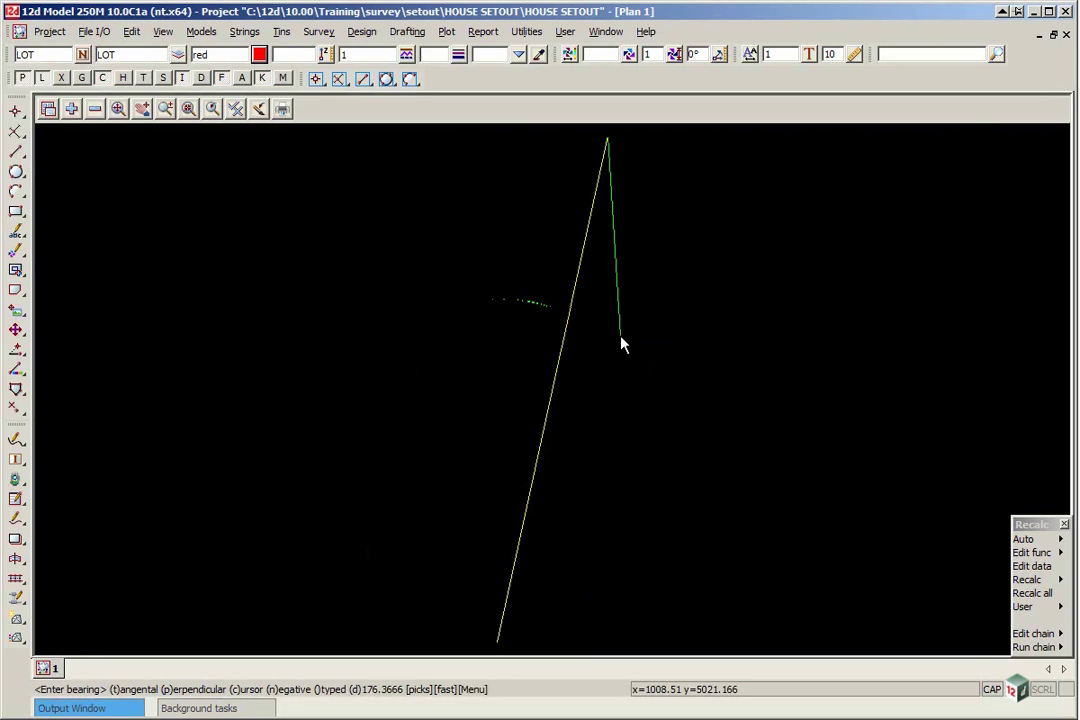
Add the second traverse leg at bearing 90 with a distance of 23.87.
scroll(430, 303, down, 1)
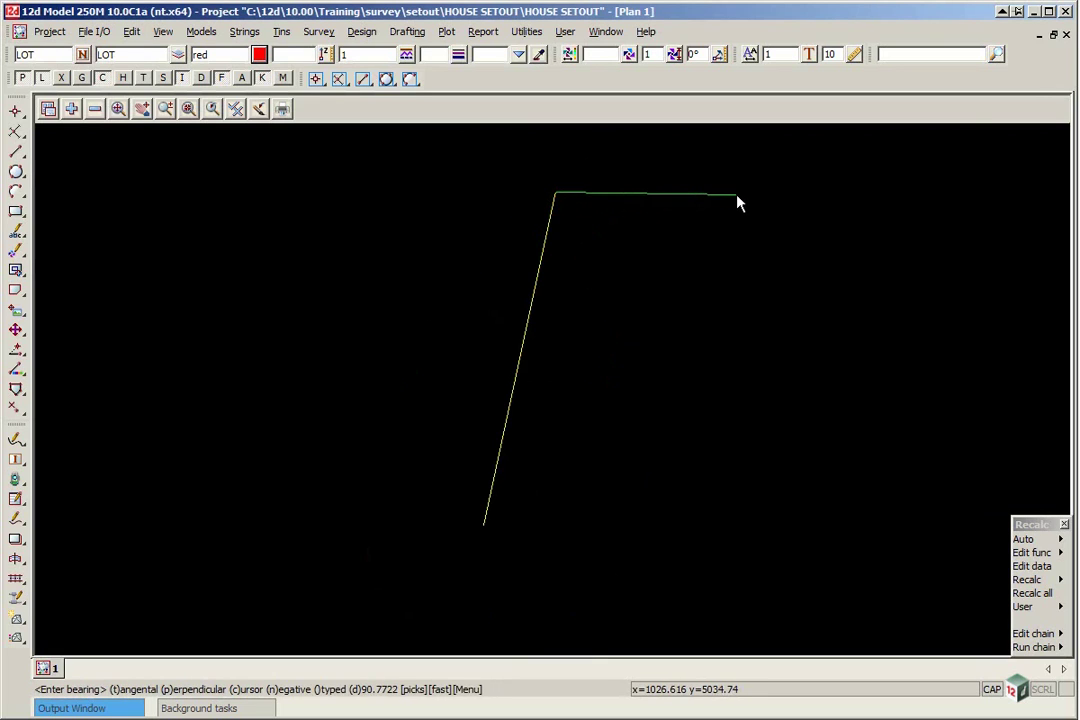
text(90)
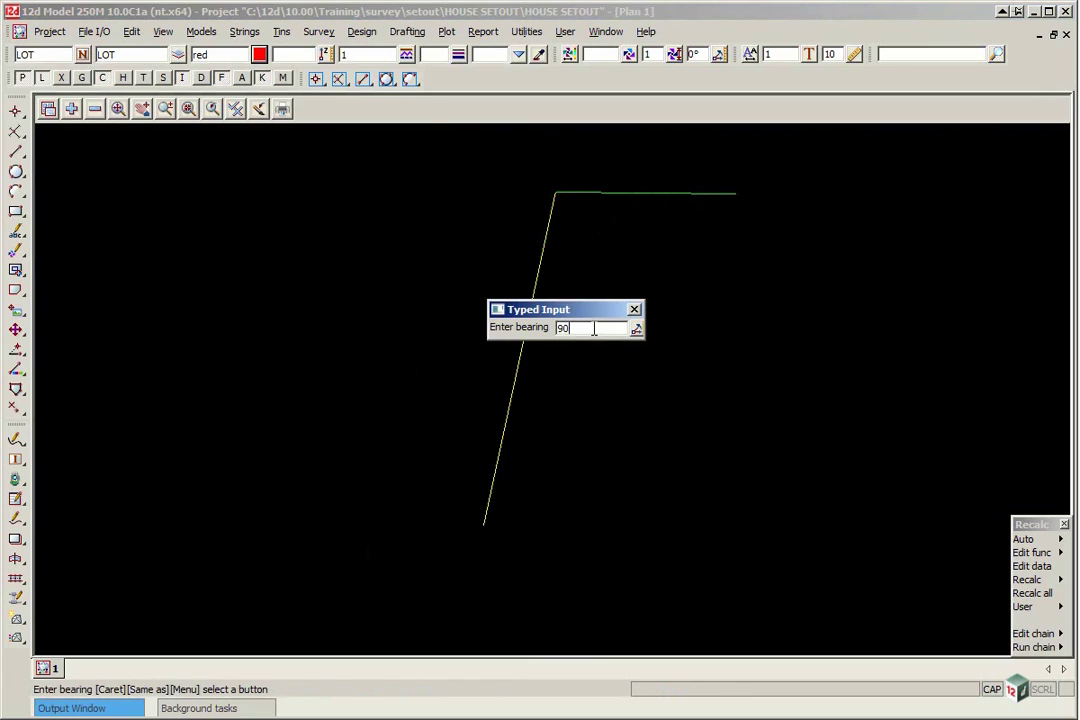
key(Return)
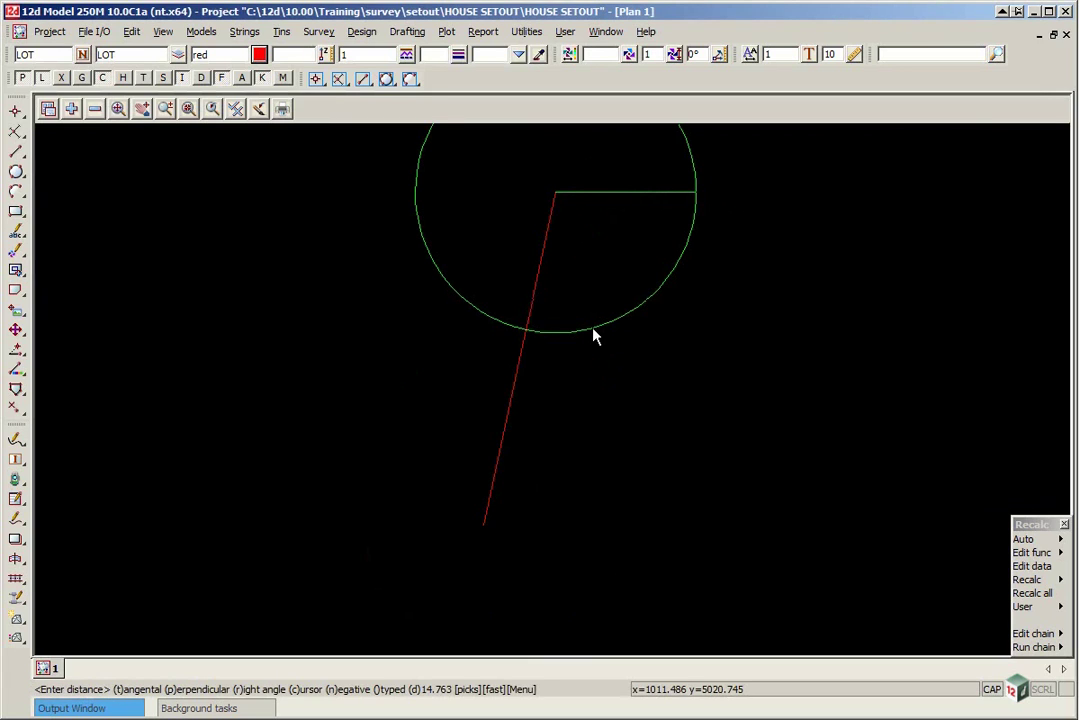
text(23.87)
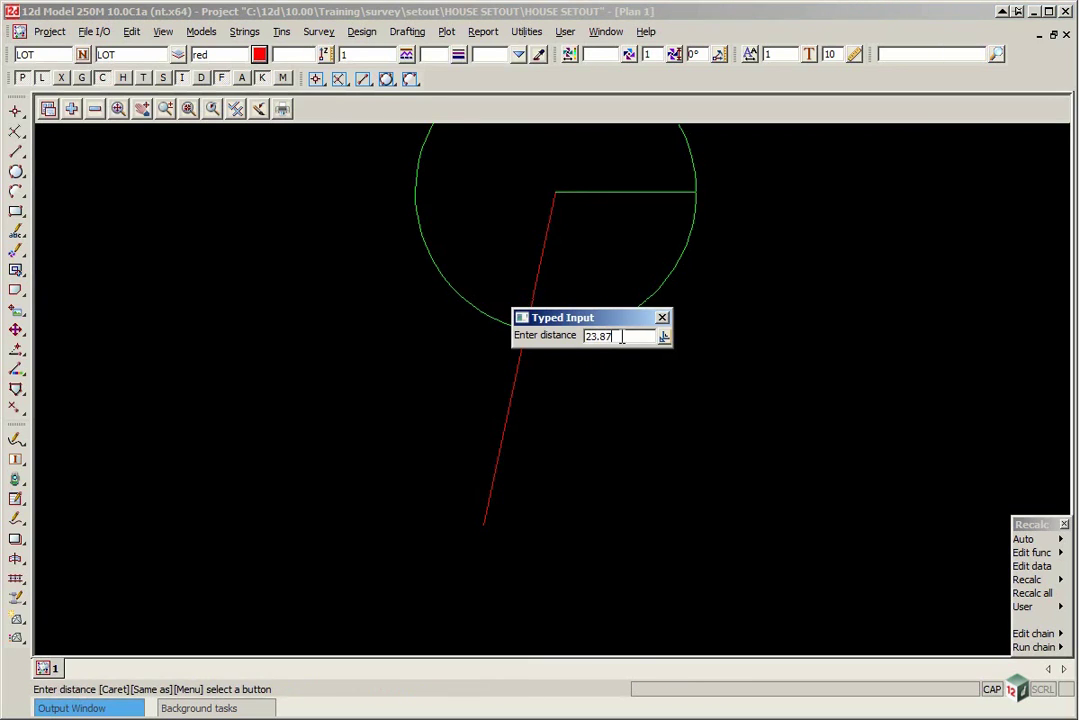
key(Return)
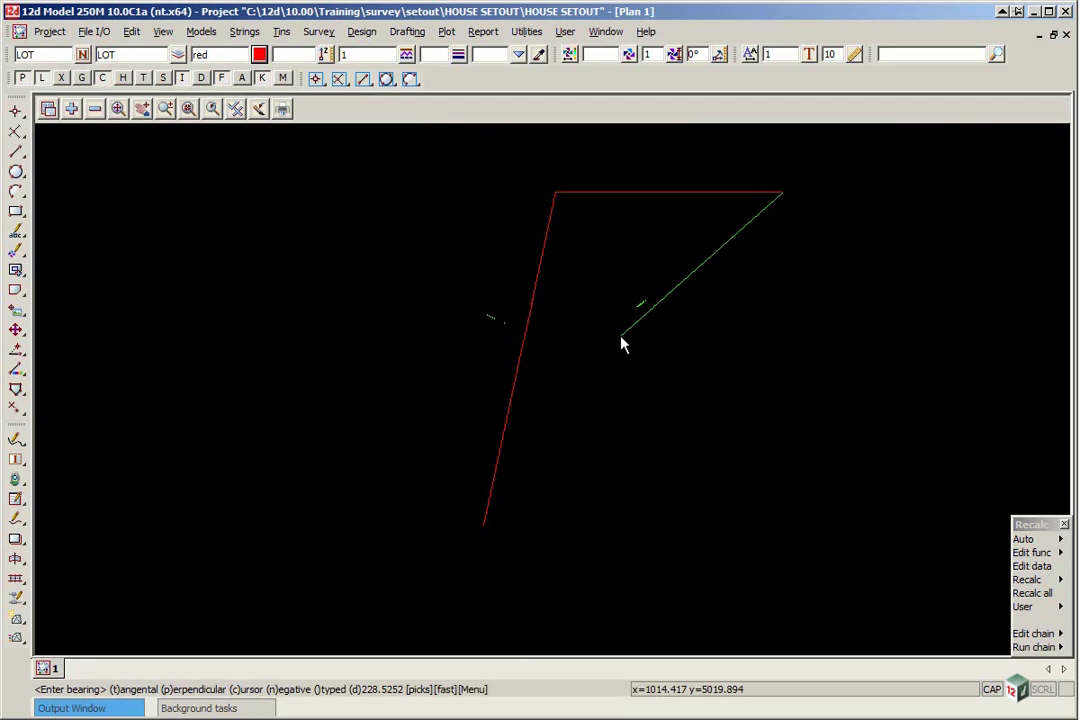
Add the third traverse leg at bearing 192.1810 with a distance of 35.818, and end the lot traverse.
text(192.18)
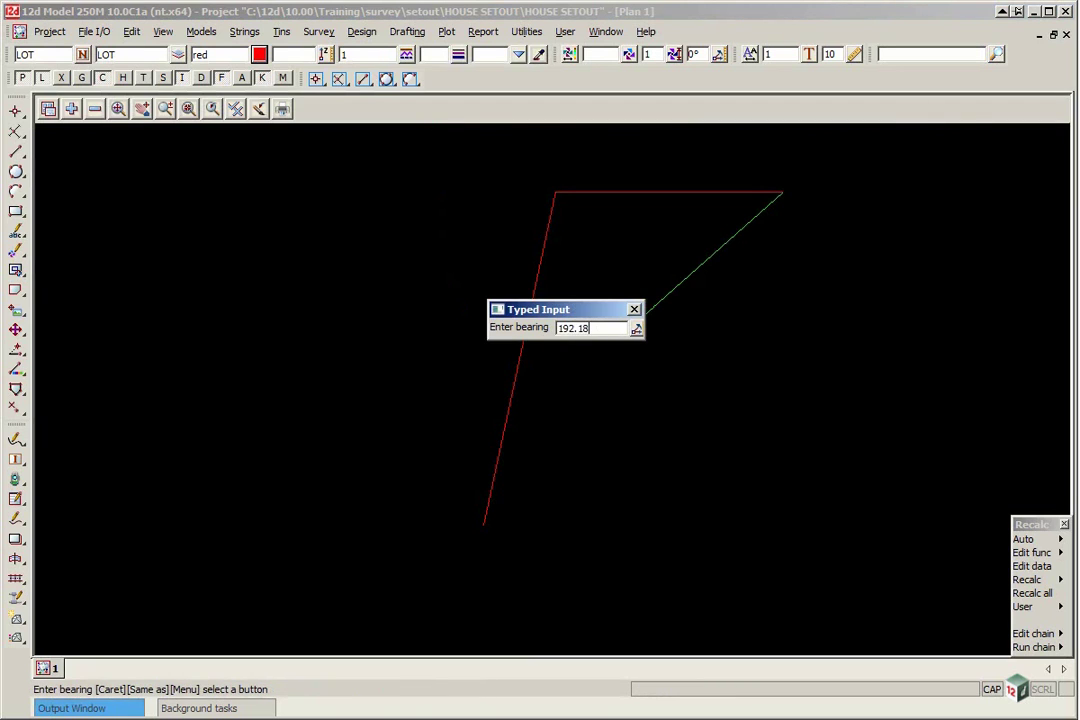
text(10)
key(Return)
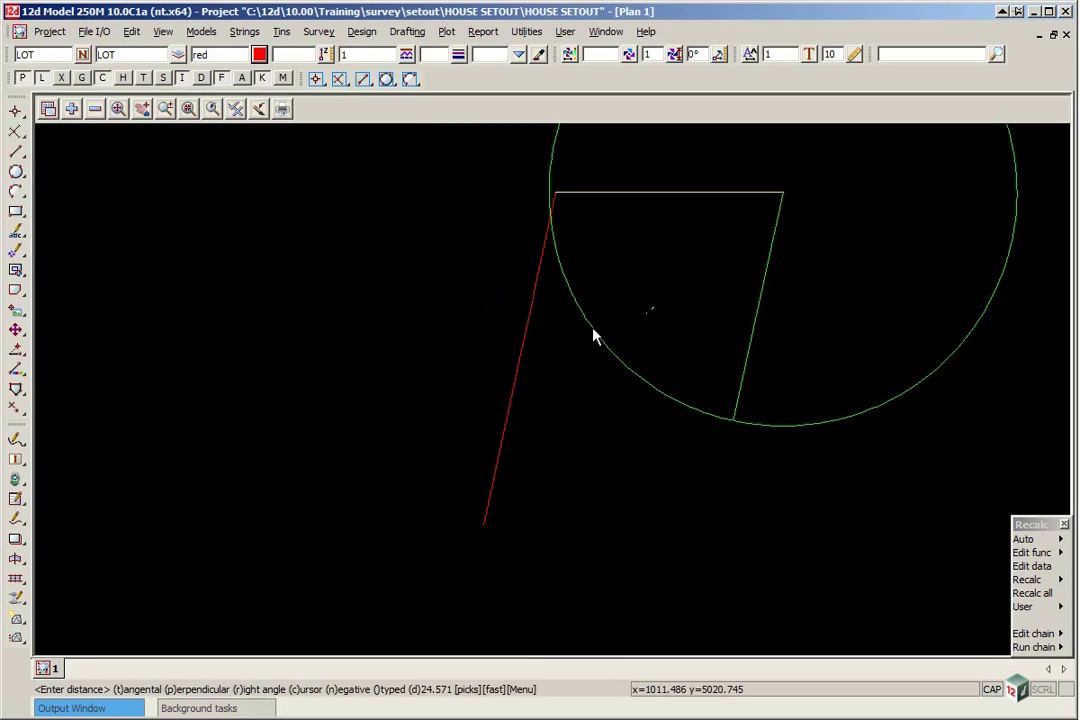
text(35.818)
key(Return)
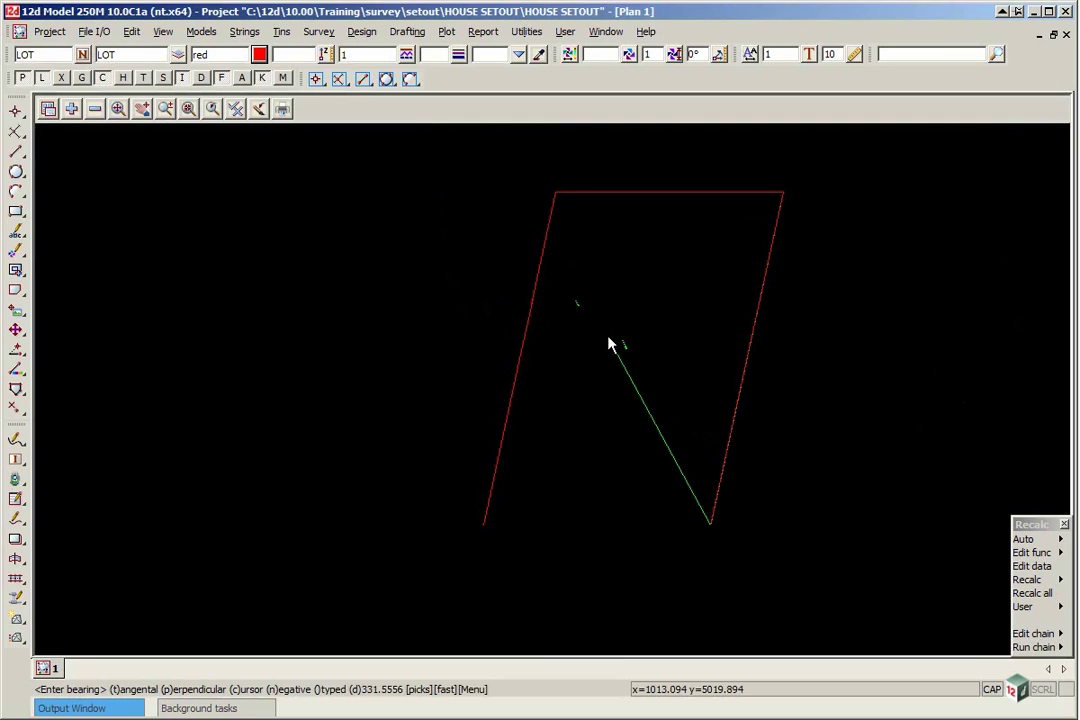
key(Escape)
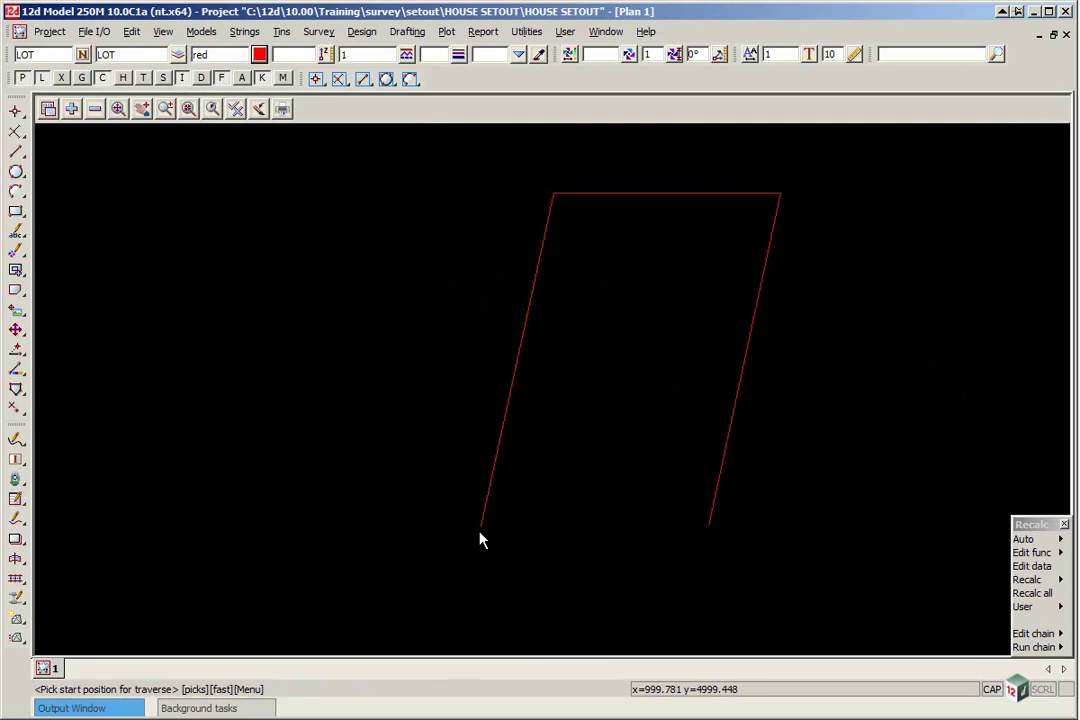
Measure the bearing and distance across the open south side of the lot, from its south-east corner to its south-west corner.
click(16, 461)
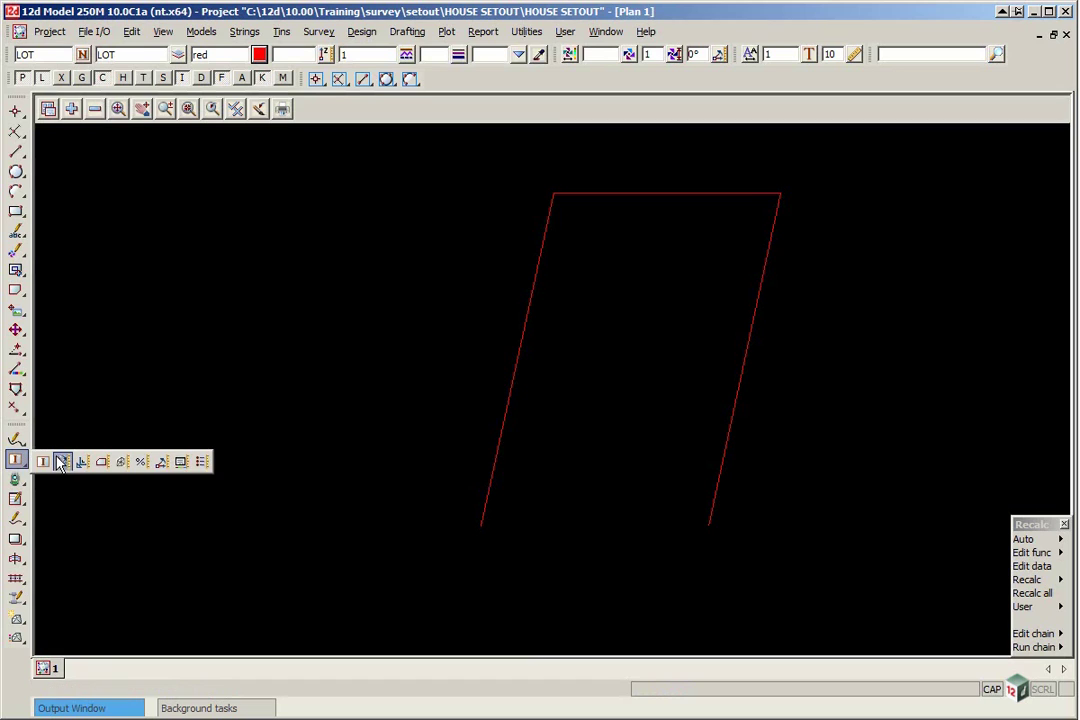
click(64, 462)
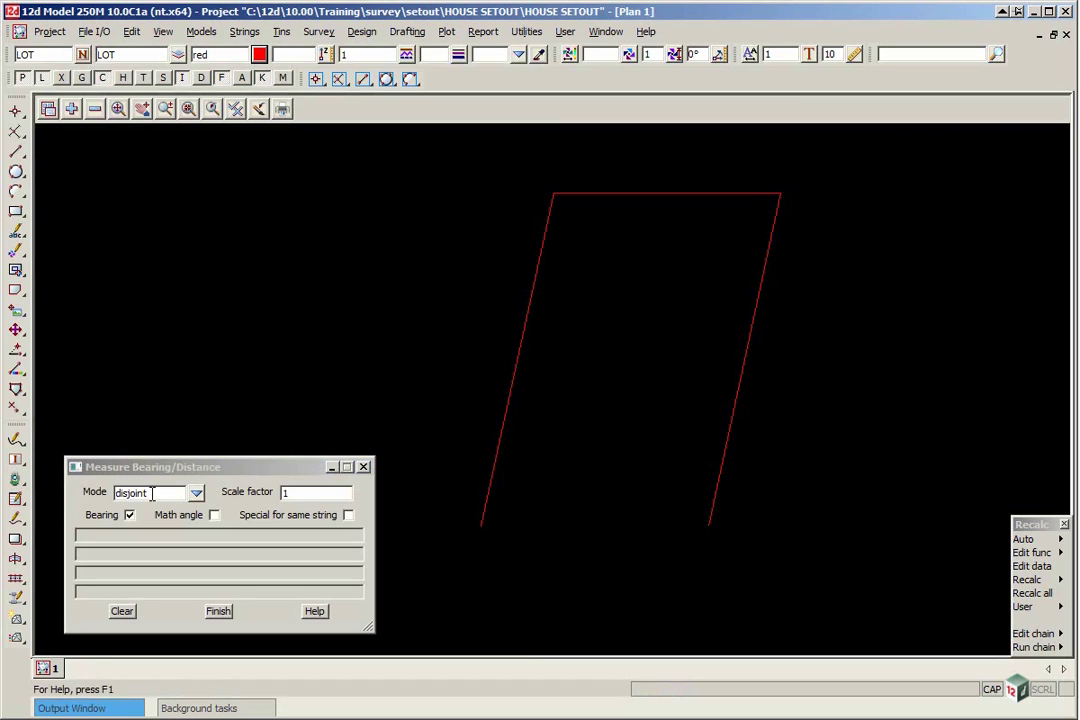
click(706, 533)
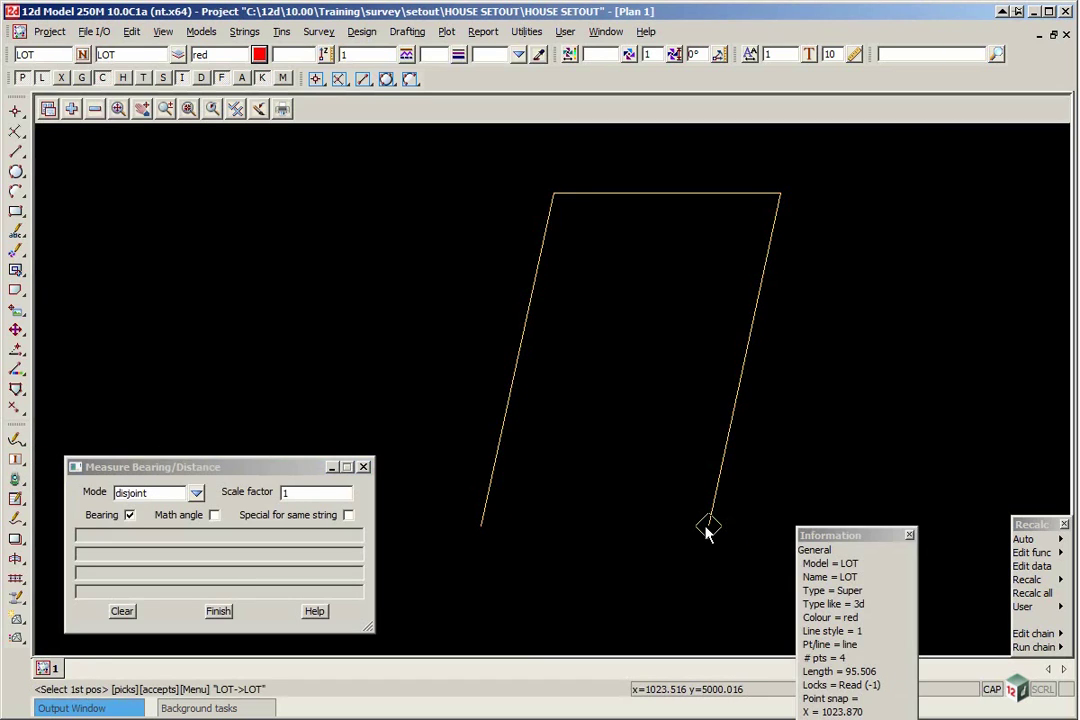
middle_click(706, 533)
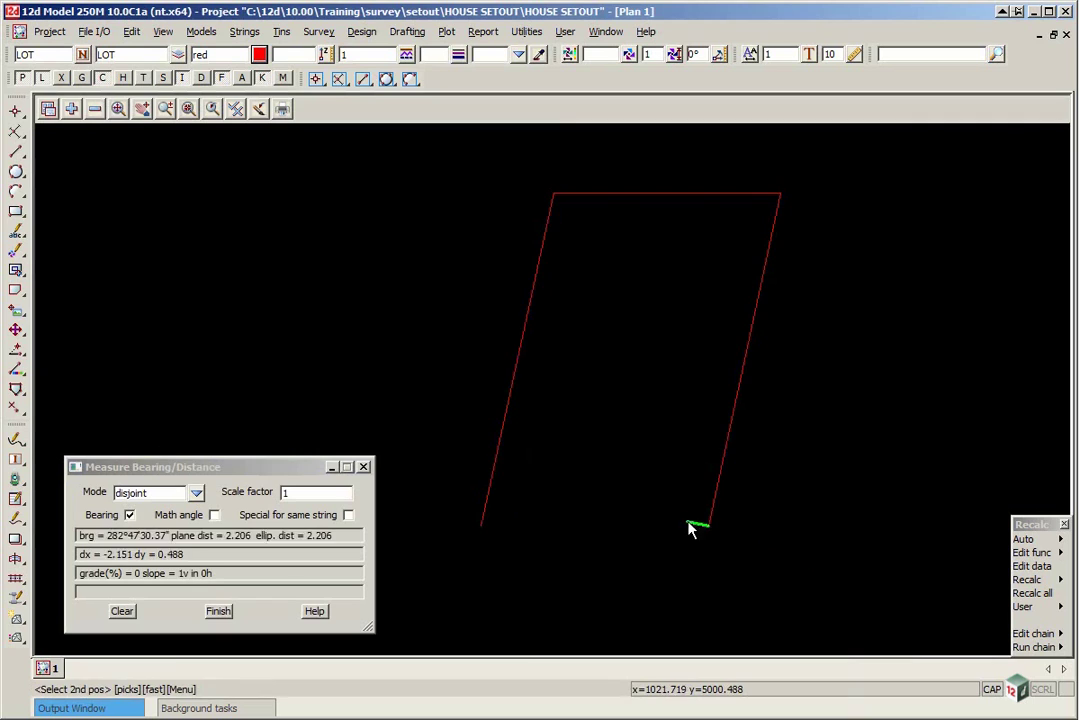
click(480, 537)
middle_click(482, 532)
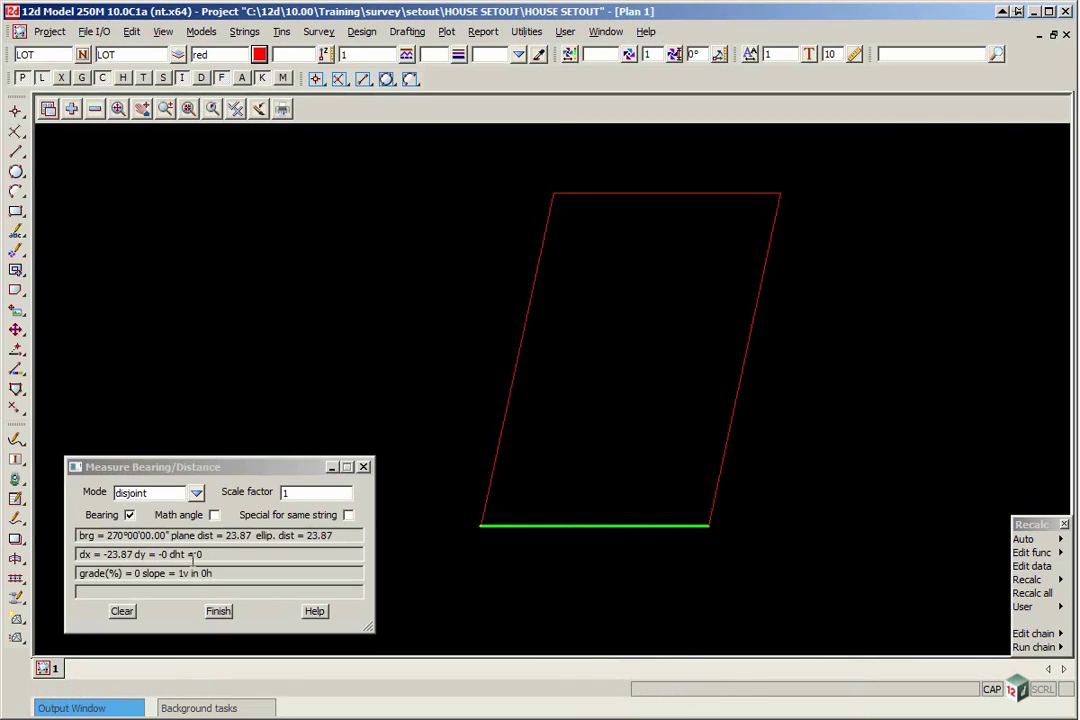
drag(107, 536, 254, 537)
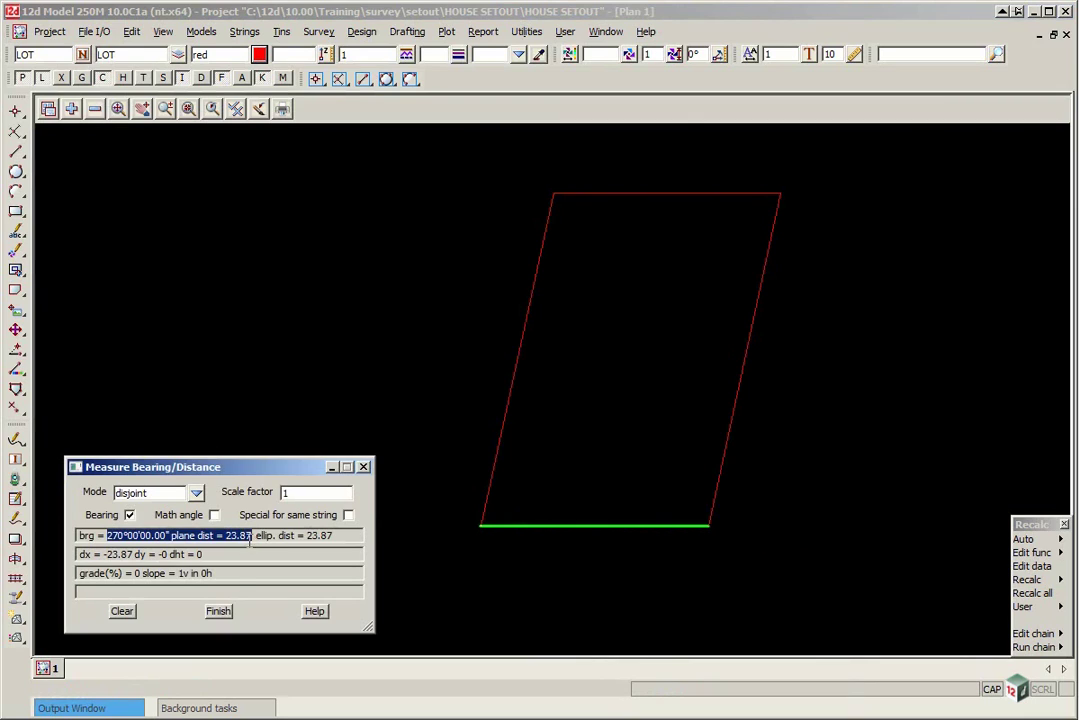
click(219, 611)
Close the LOT string to complete the boundary along its south side.
click(16, 389)
click(41, 389)
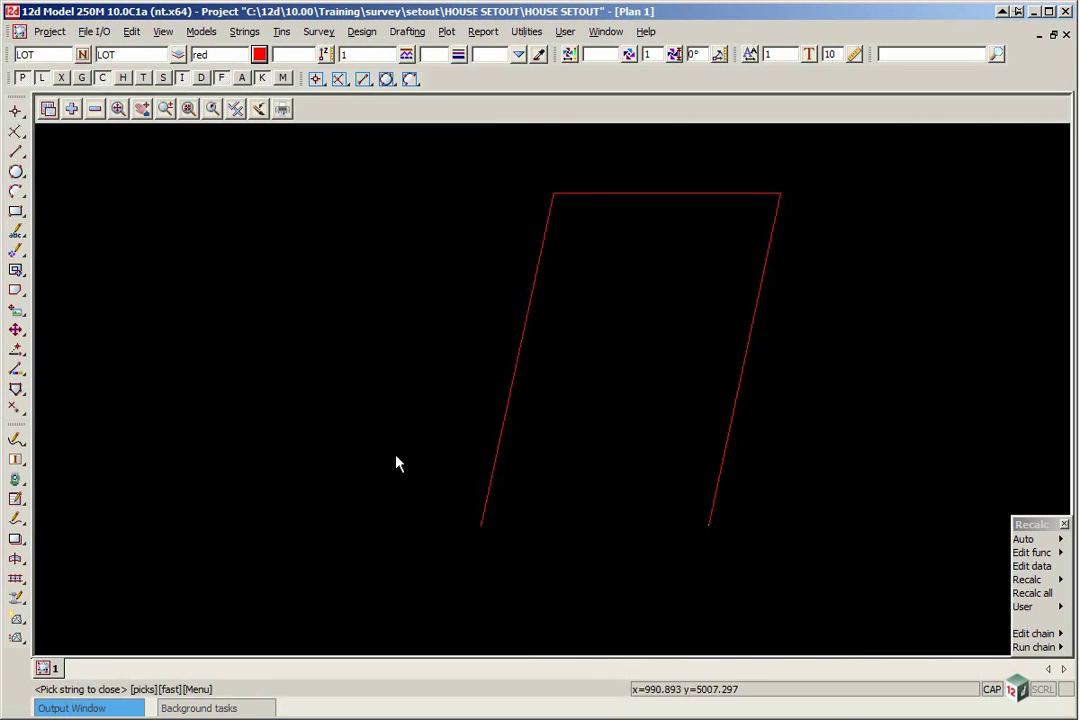
click(509, 412)
middle_click(509, 412)
scroll(372, 406, down, 1)
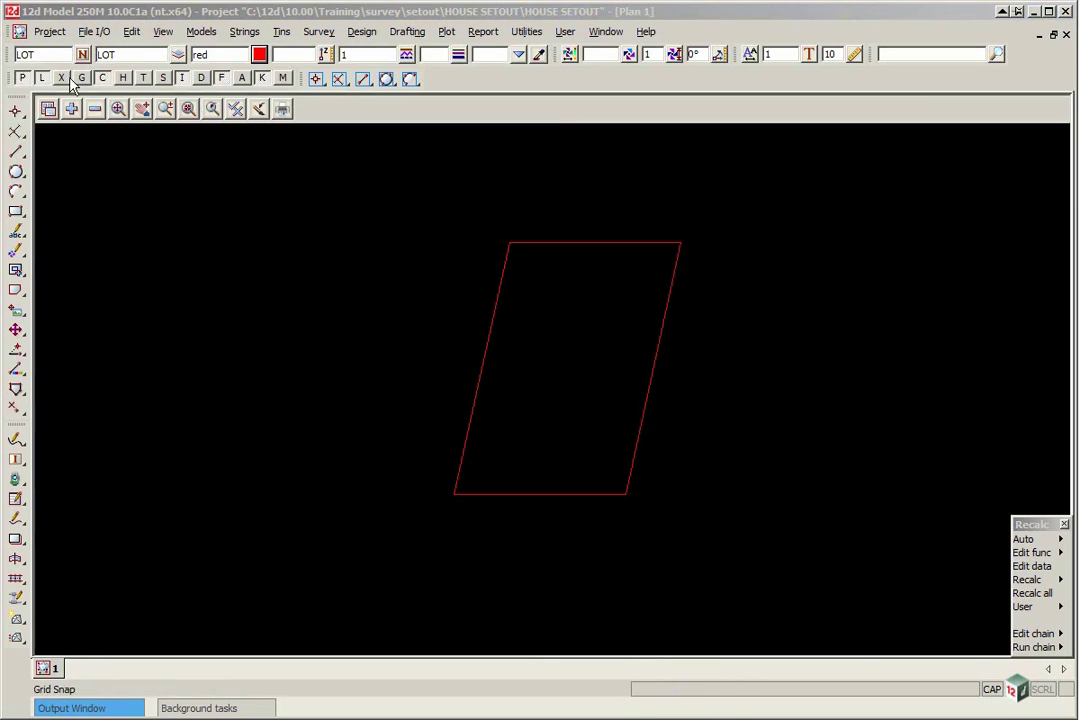
Set the default string name to HOUSE, the default model to HOUSE and the default colour to blue.
click(25, 54)
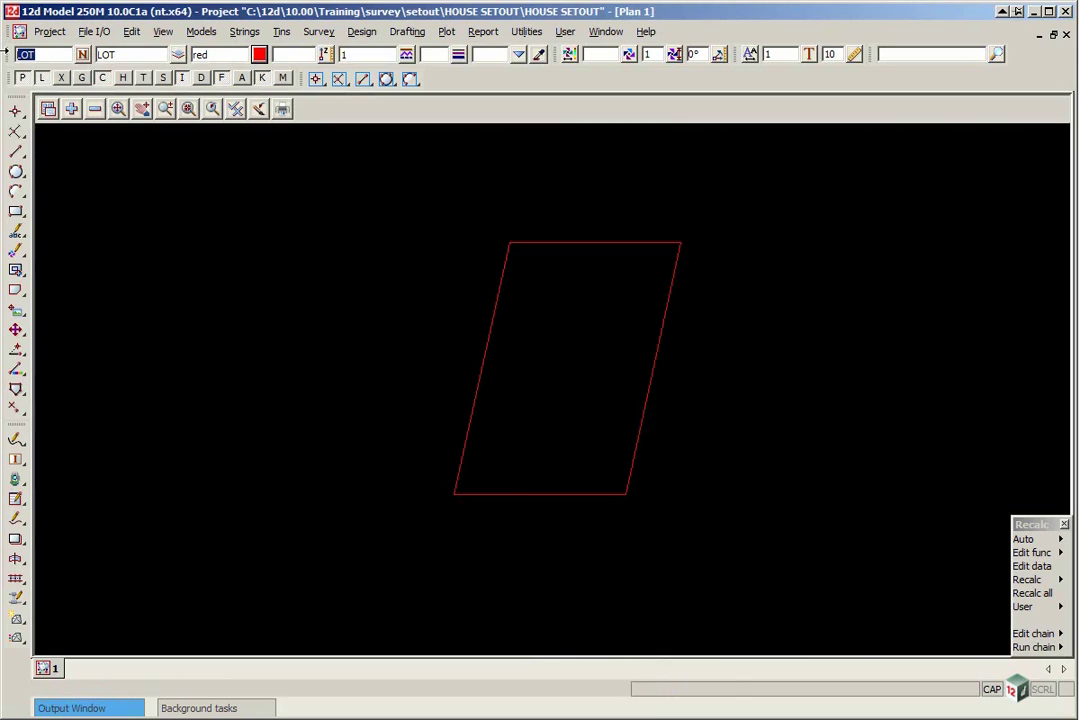
text(HOUSE)
click(104, 54)
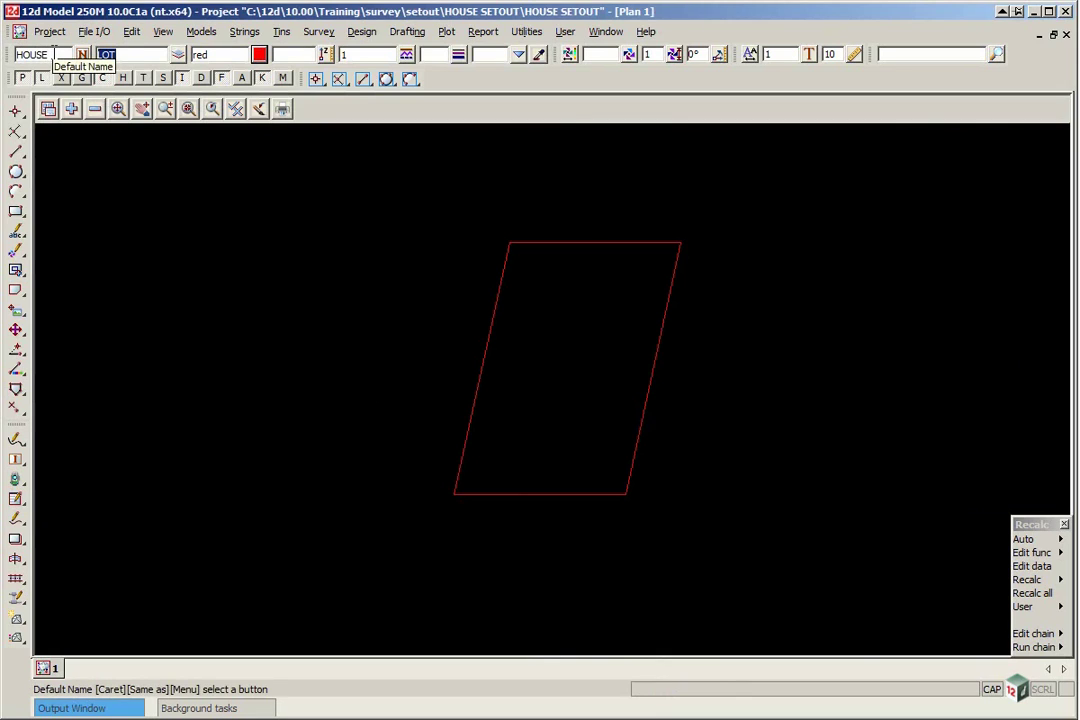
text(HOUSE)
click(259, 54)
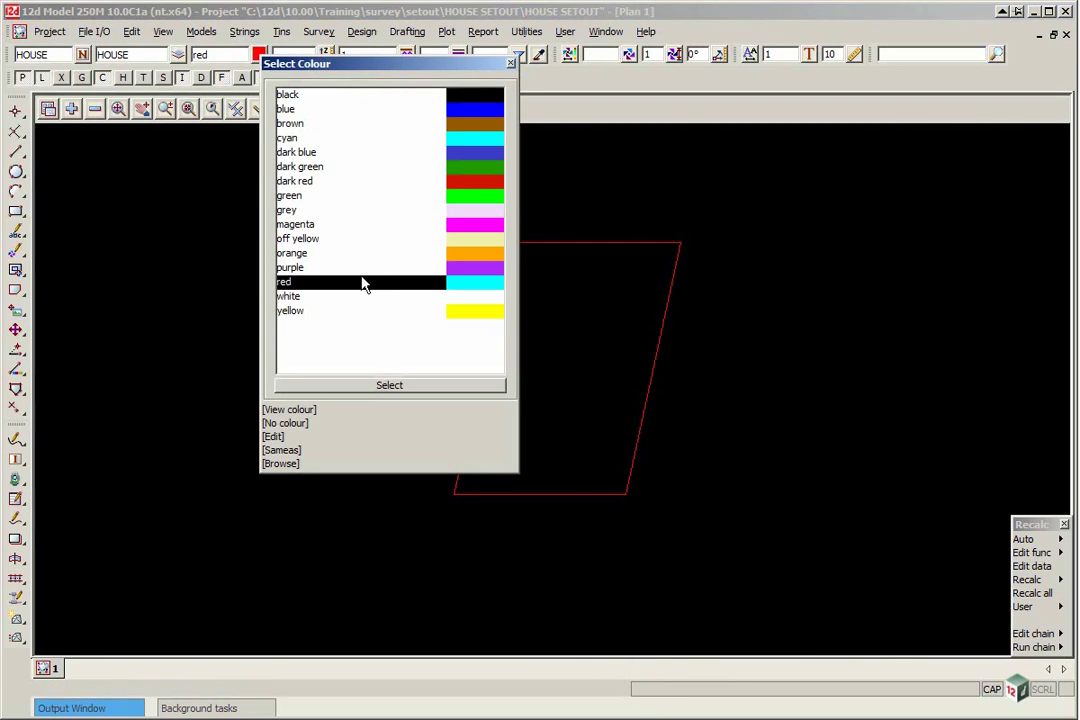
click(463, 112)
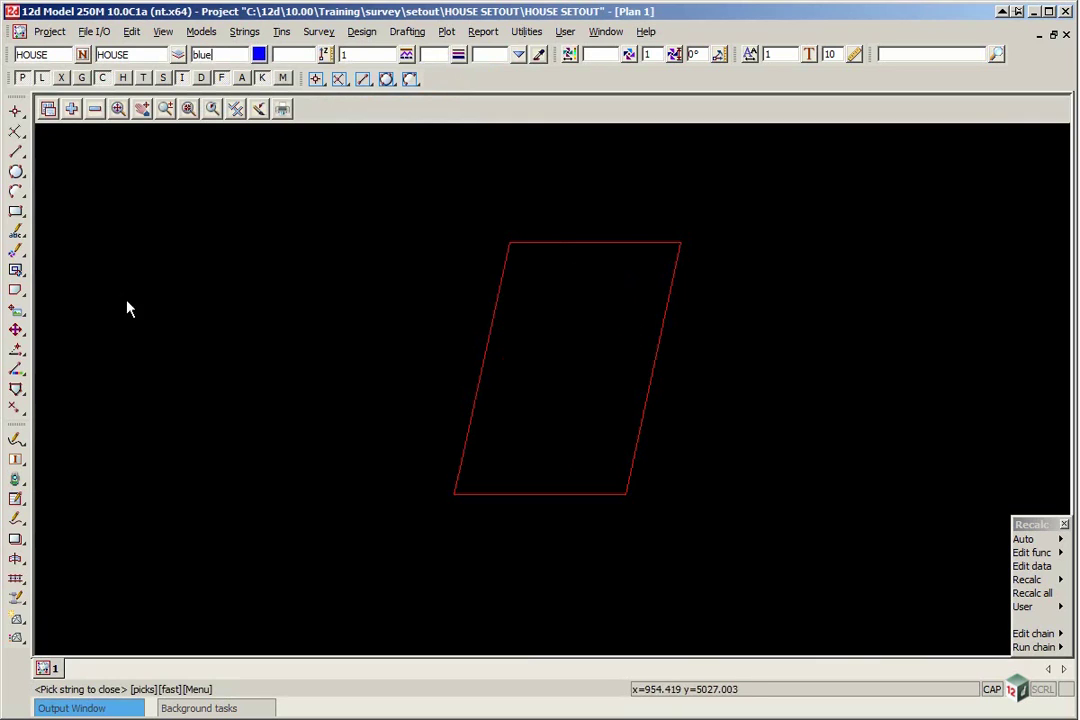
Start a line traverse for the house, referencing its start point to the lot's west boundary with the south-west corner as control.
mouse_move(17, 151)
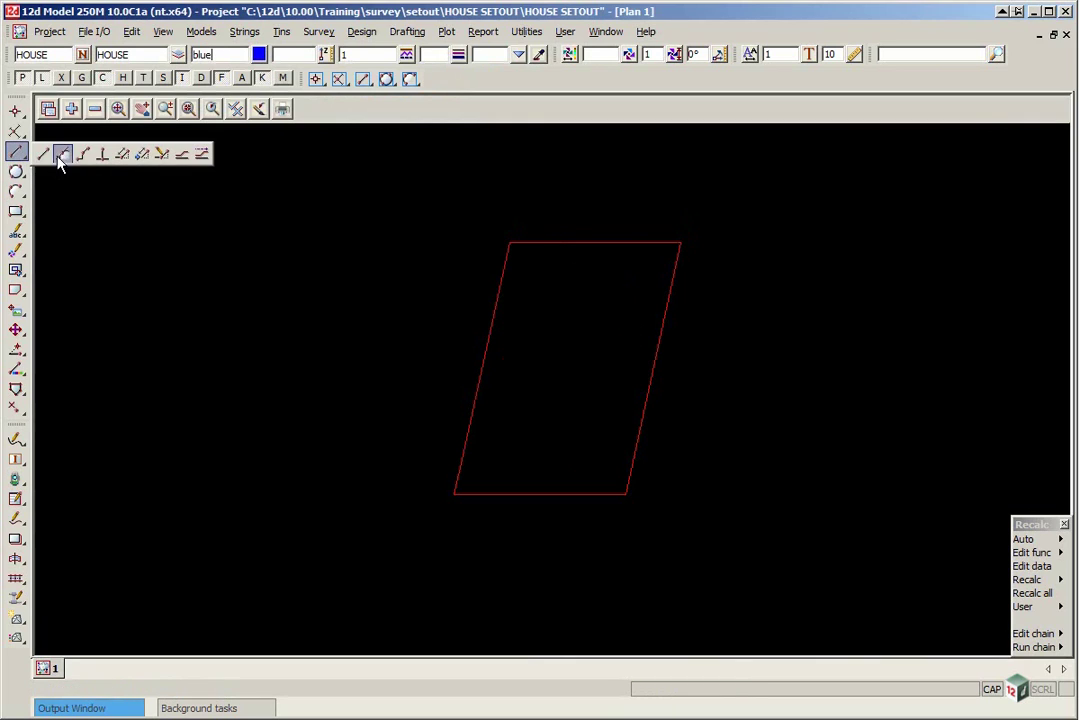
click(124, 155)
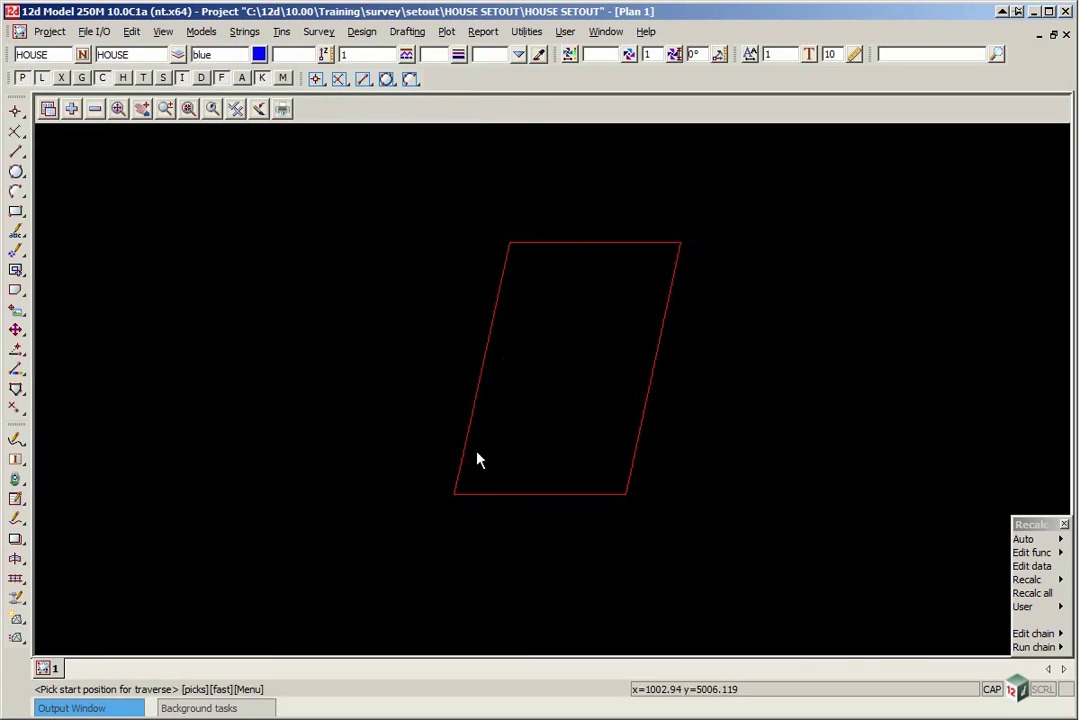
scroll(486, 455, up, 2)
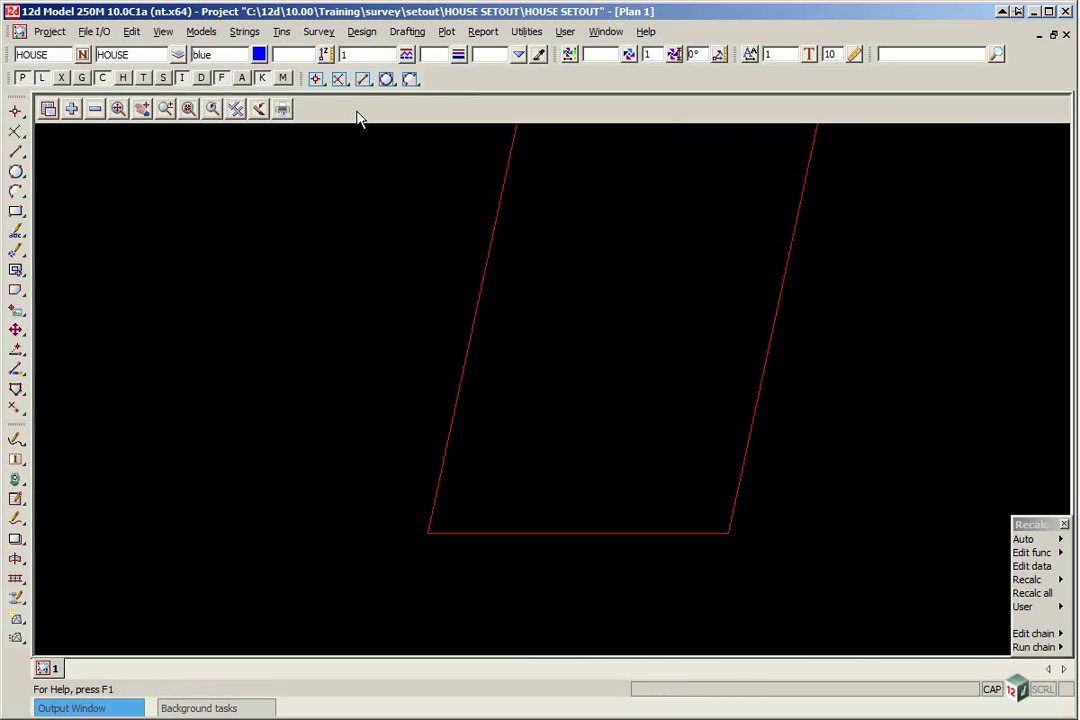
click(316, 80)
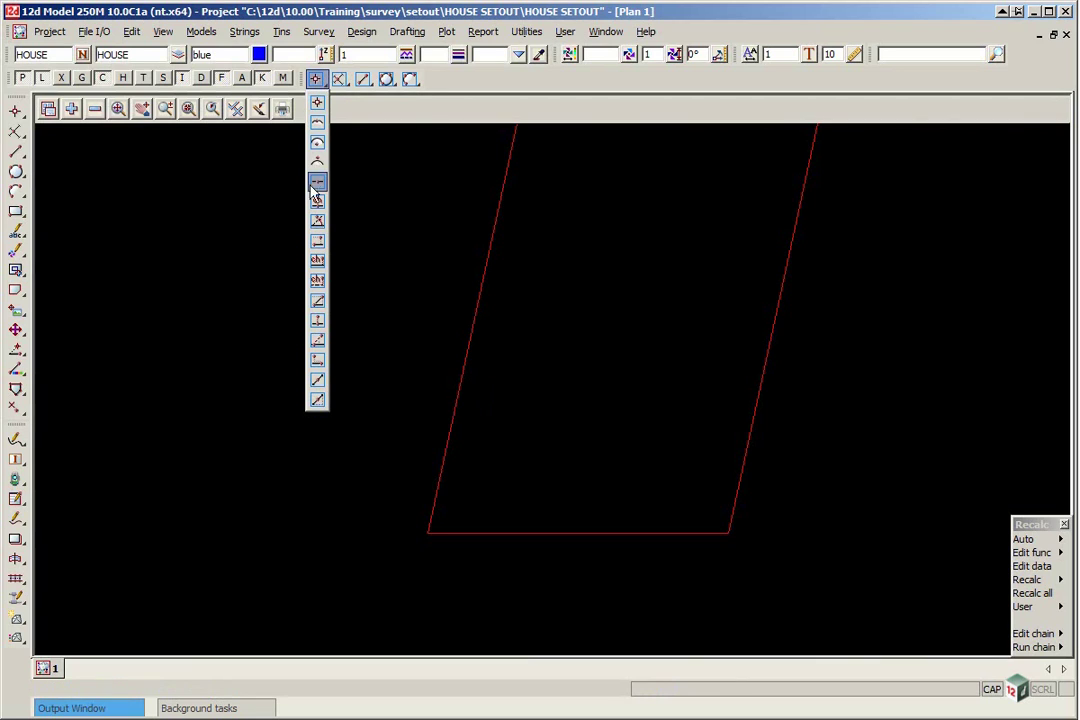
click(318, 244)
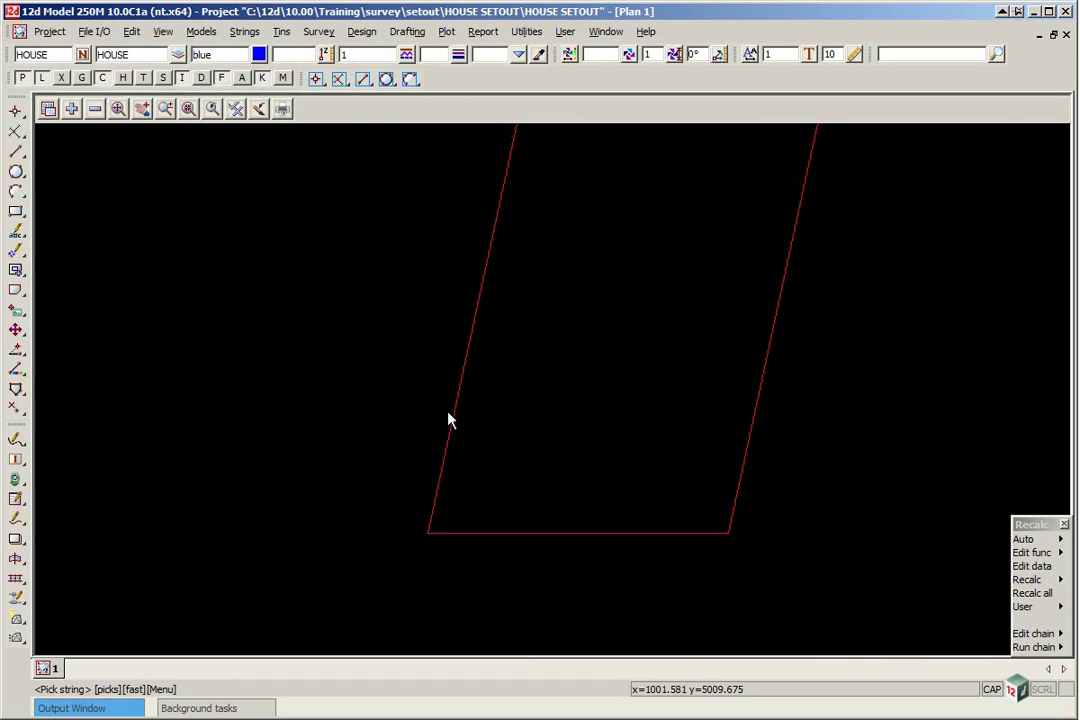
click(467, 361)
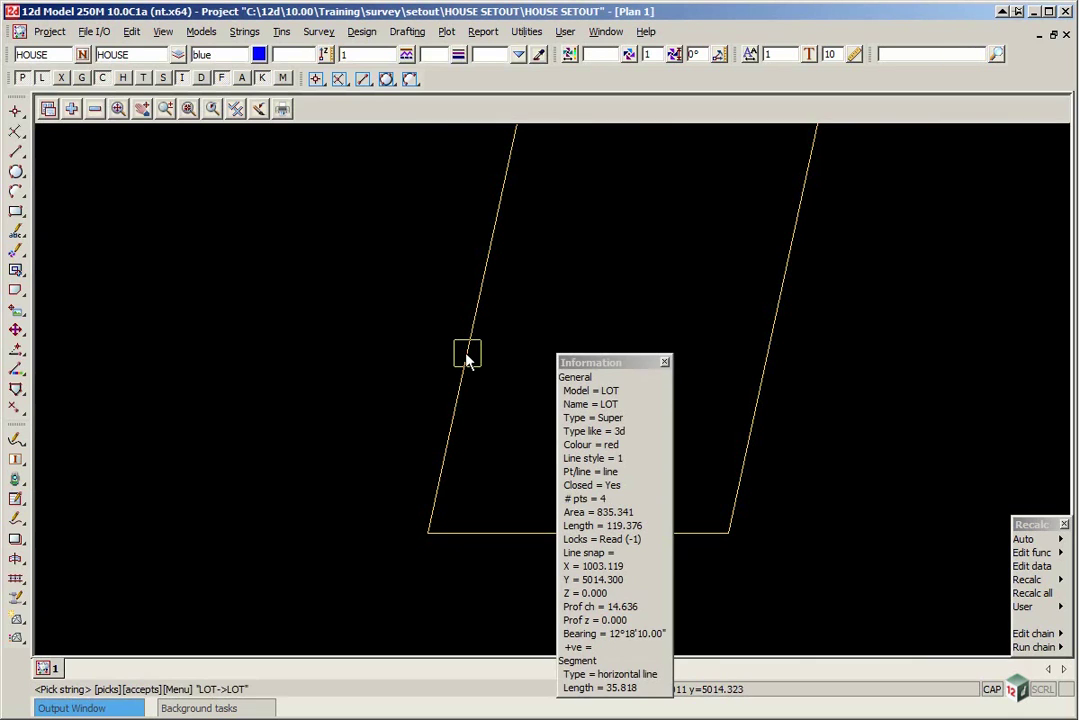
middle_click(466, 360)
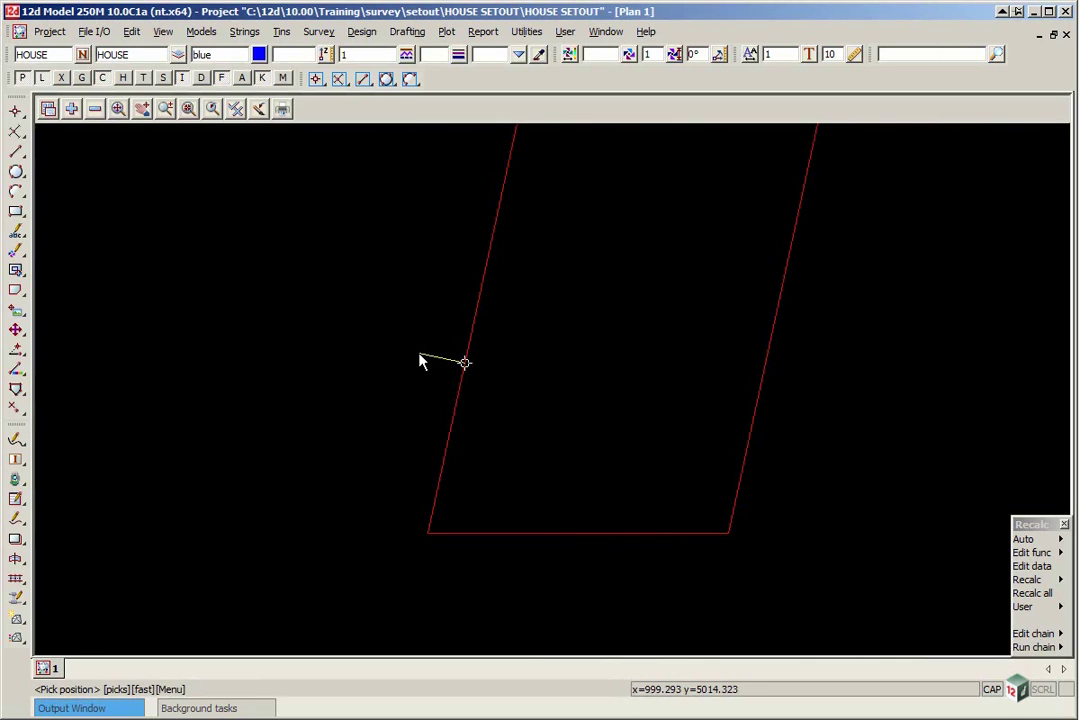
click(428, 531)
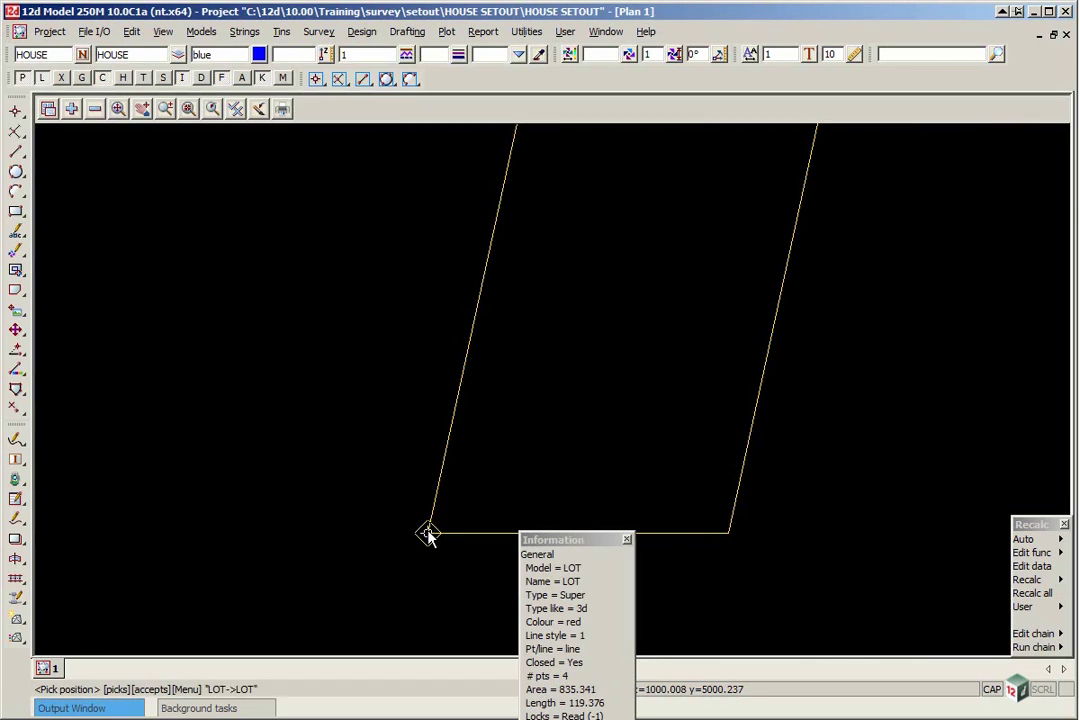
middle_click(428, 535)
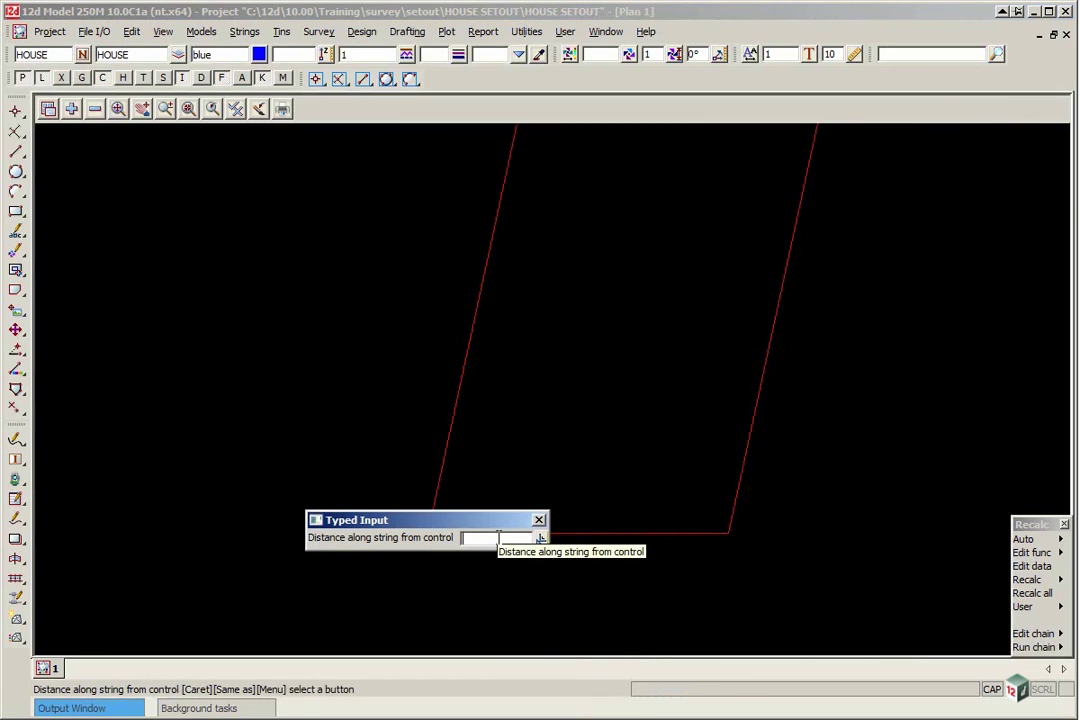
Place the traverse start point 5 along the boundary from the control corner with an offset of 1.8.
text(5)
key(Return)
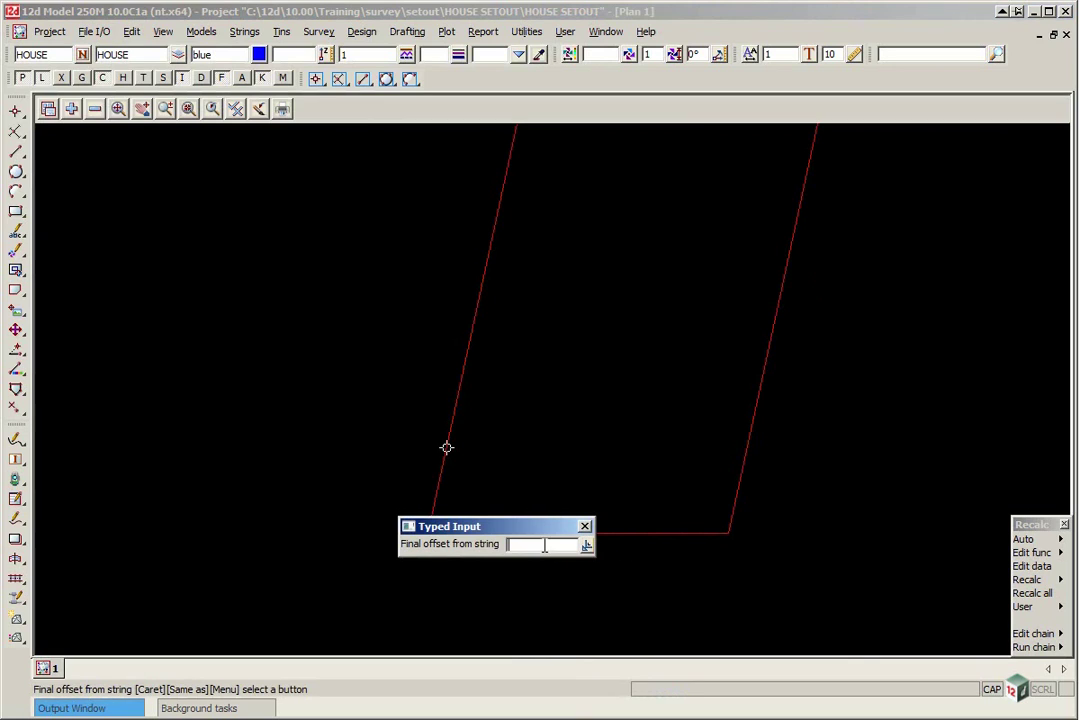
text(1.8)
key(Return)
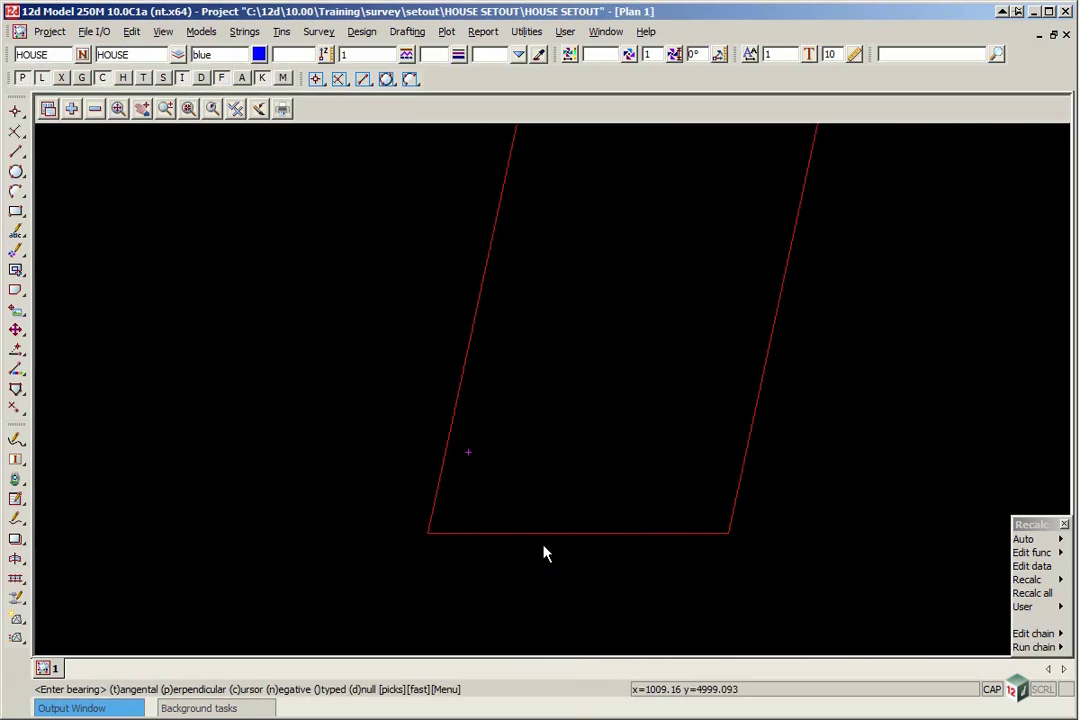
Draw the first house leg with its bearing taken from the lot's west boundary and a distance of 15.4.
click(489, 274)
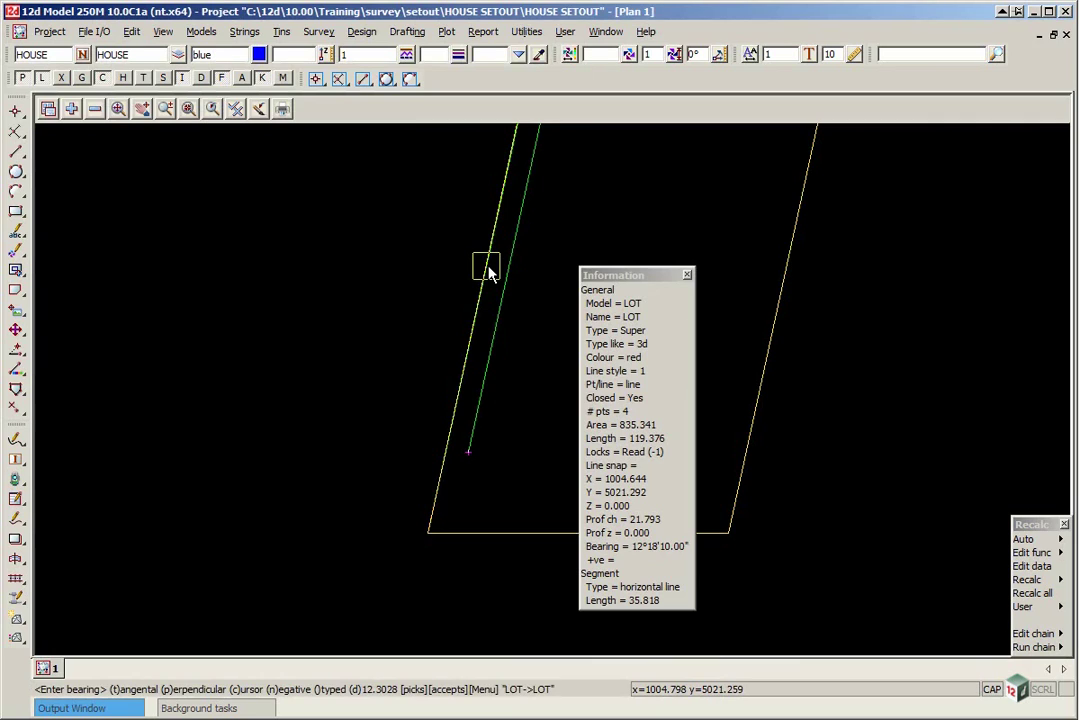
click(489, 274)
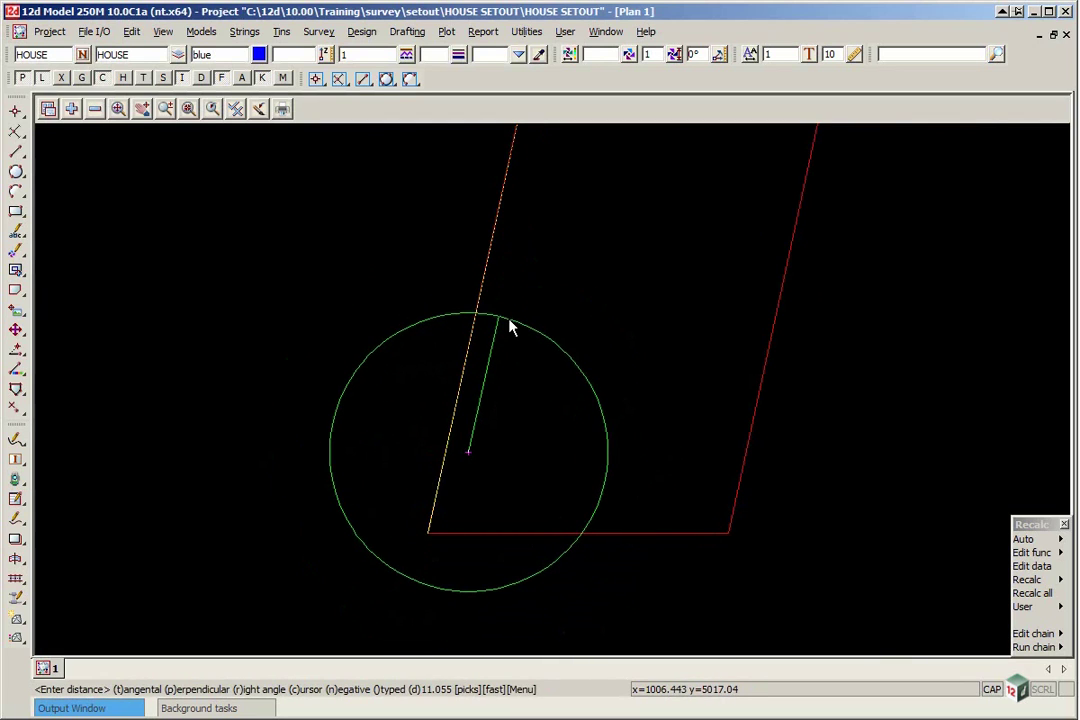
click(499, 350)
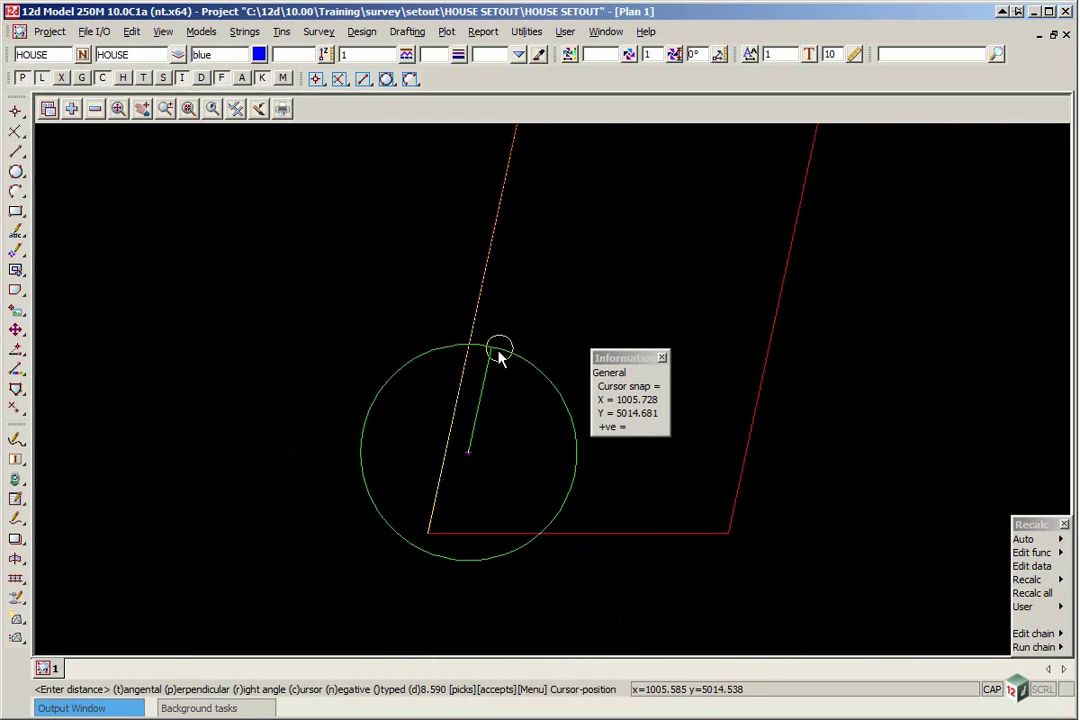
text(15.4)
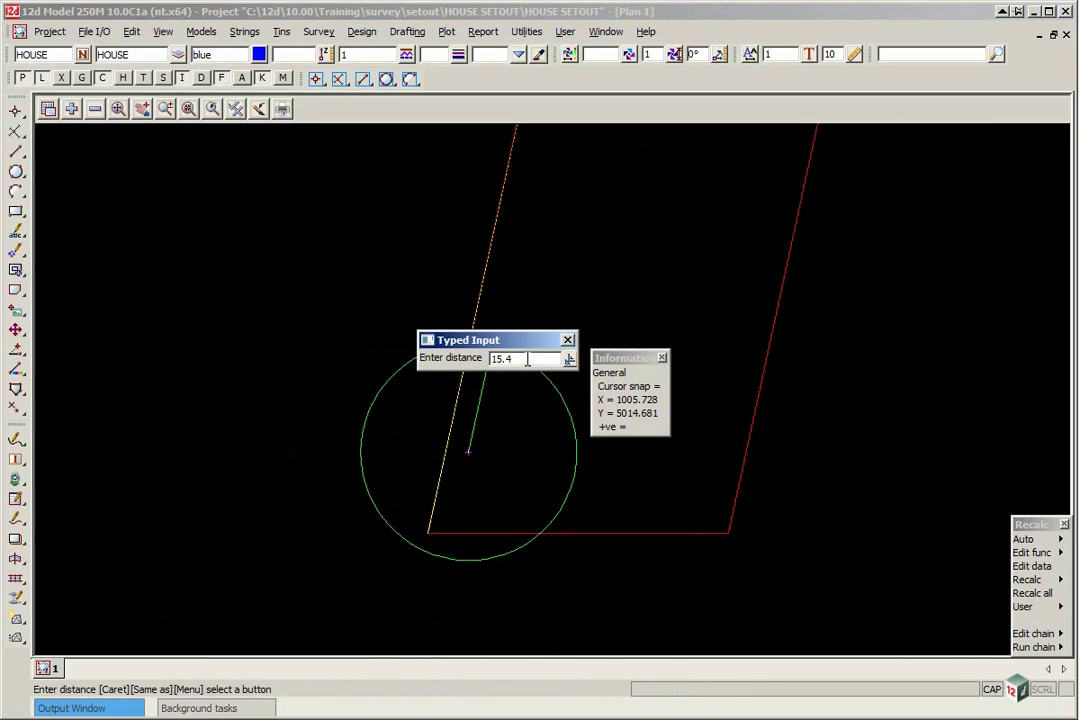
key(Return)
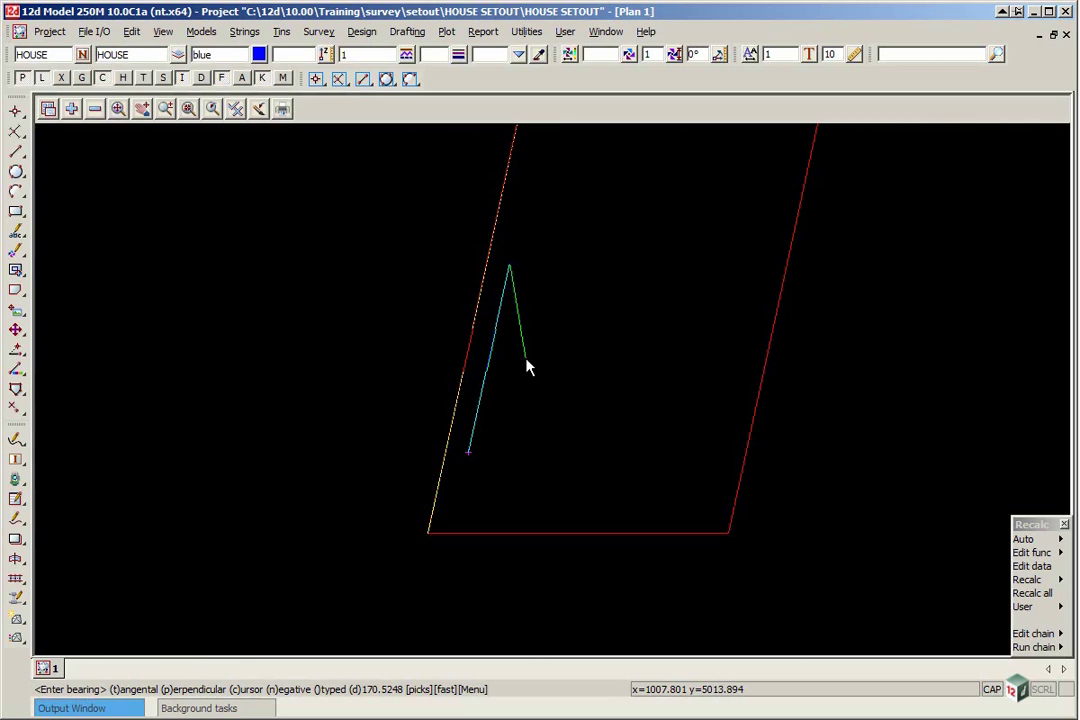
Add the second house leg at bearing 102.181 with a distance of 11.1.
key(space)
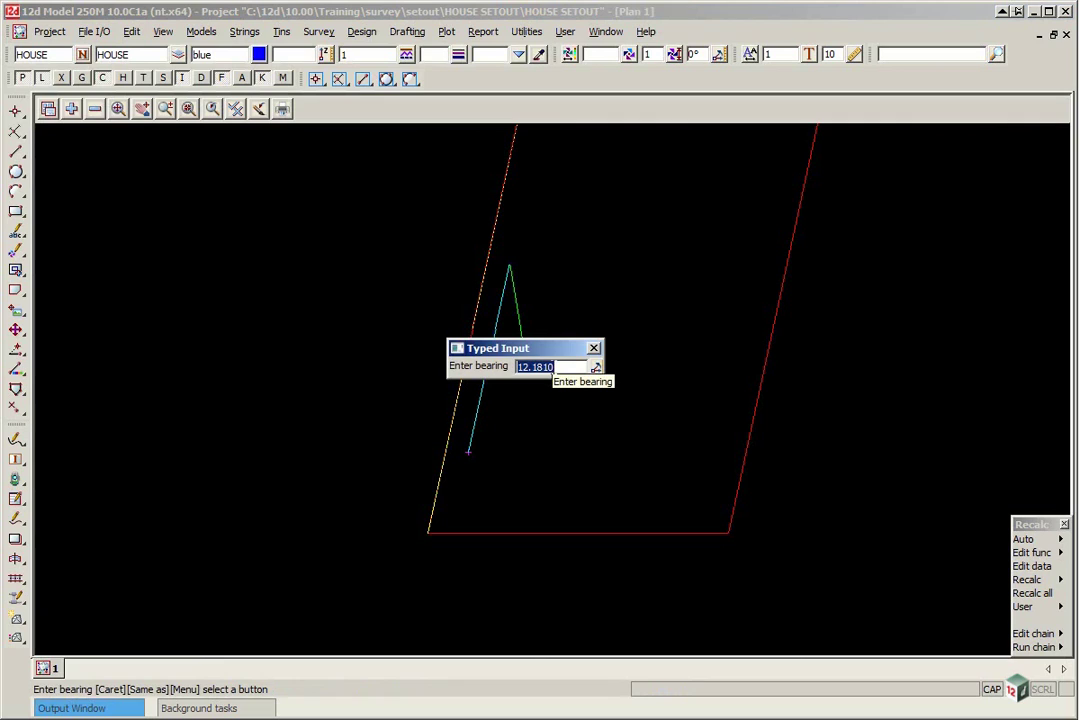
text(102.181)
key(Return)
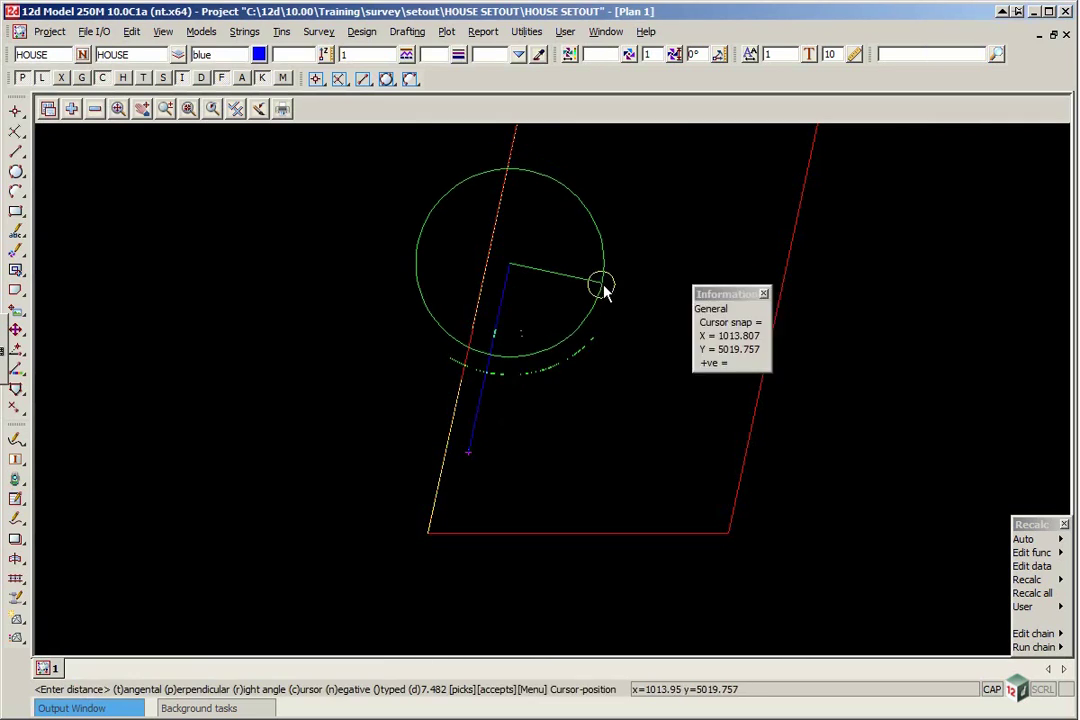
text(11.1)
key(Return)
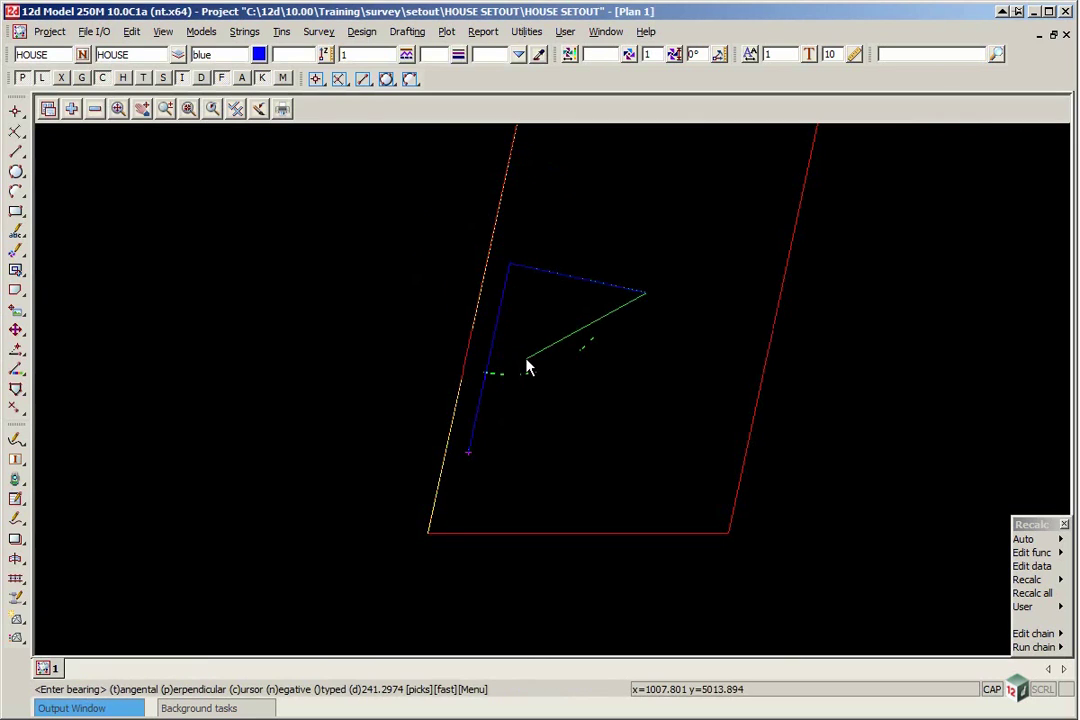
Add the third house leg at bearing 192.1810, running south from the end of the north wall.
key(t)
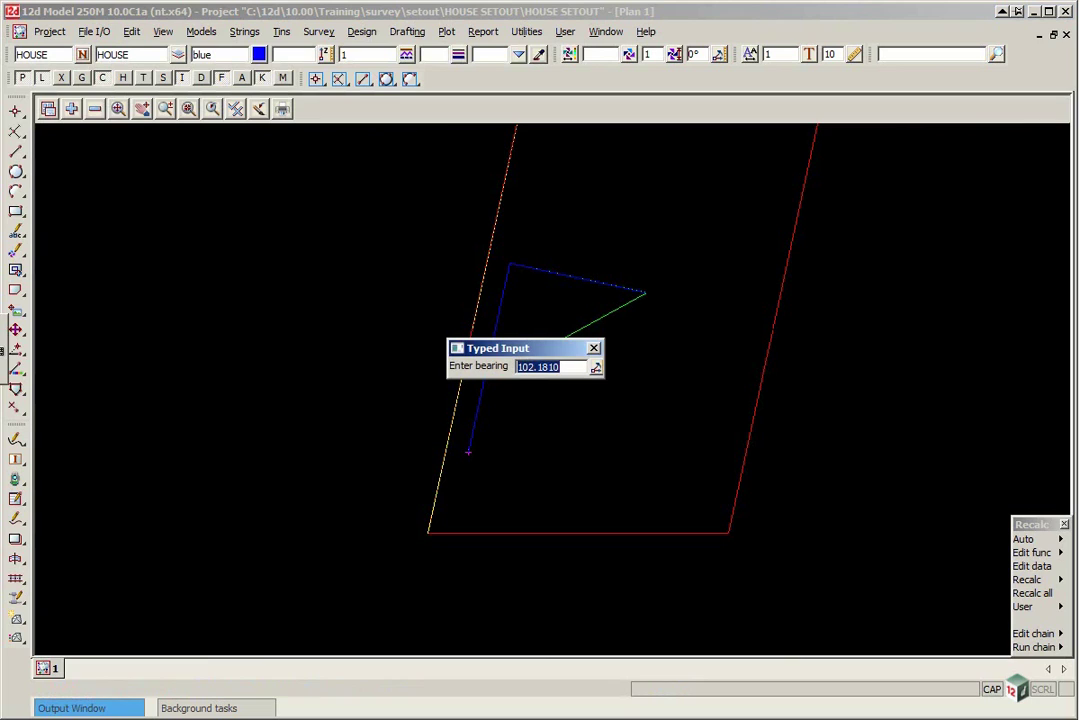
key(Return)
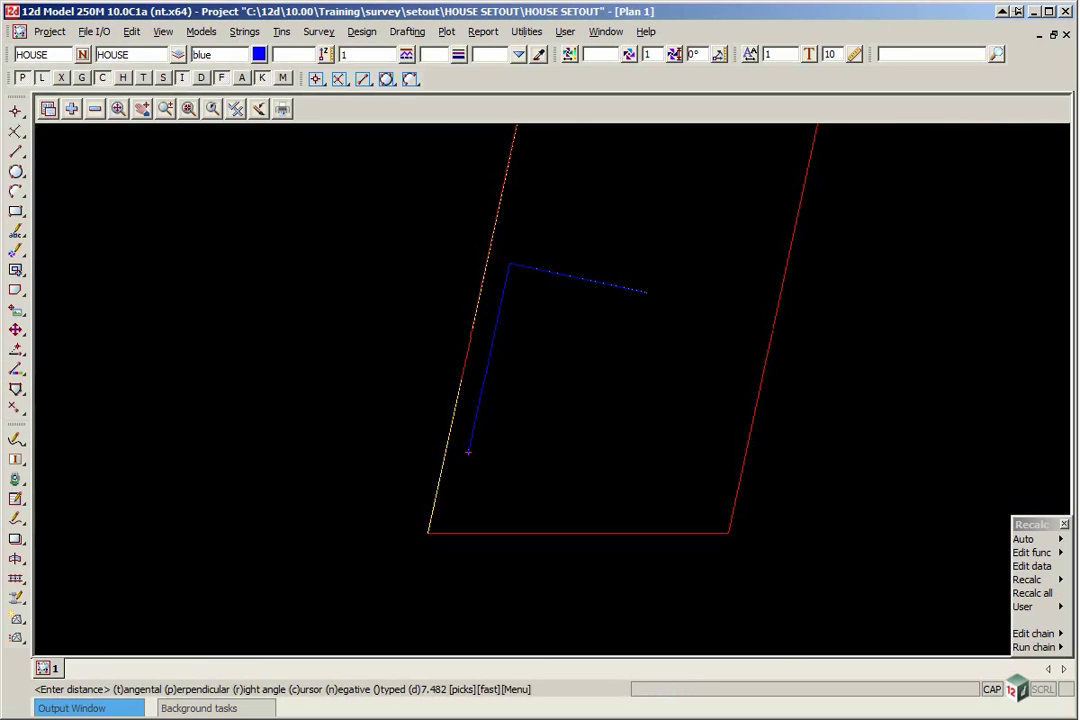
key(Return)
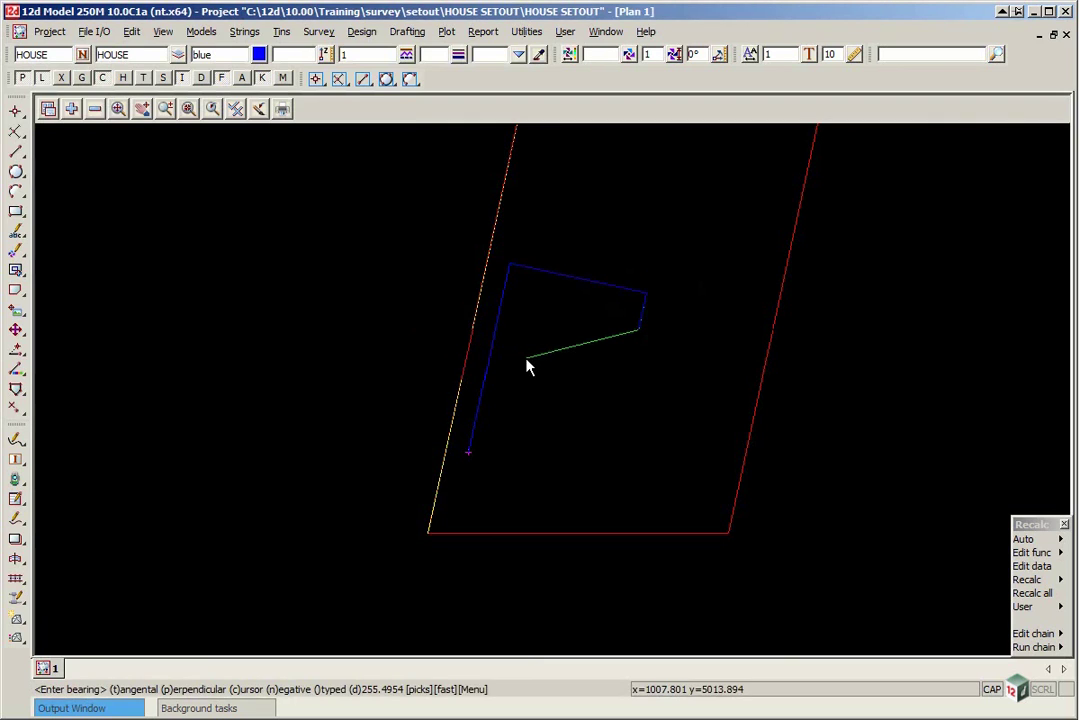
Add the fourth house leg at bearing 102.1810, heading east towards the opposite lot boundary.
key(space)
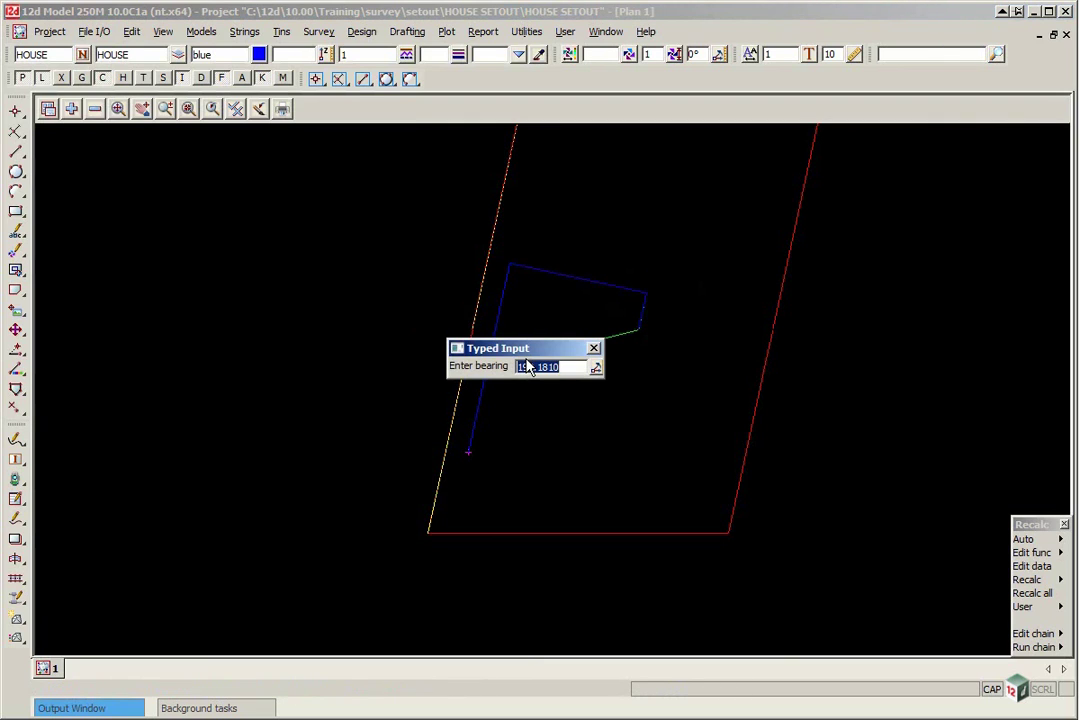
key(Return)
key(Return)
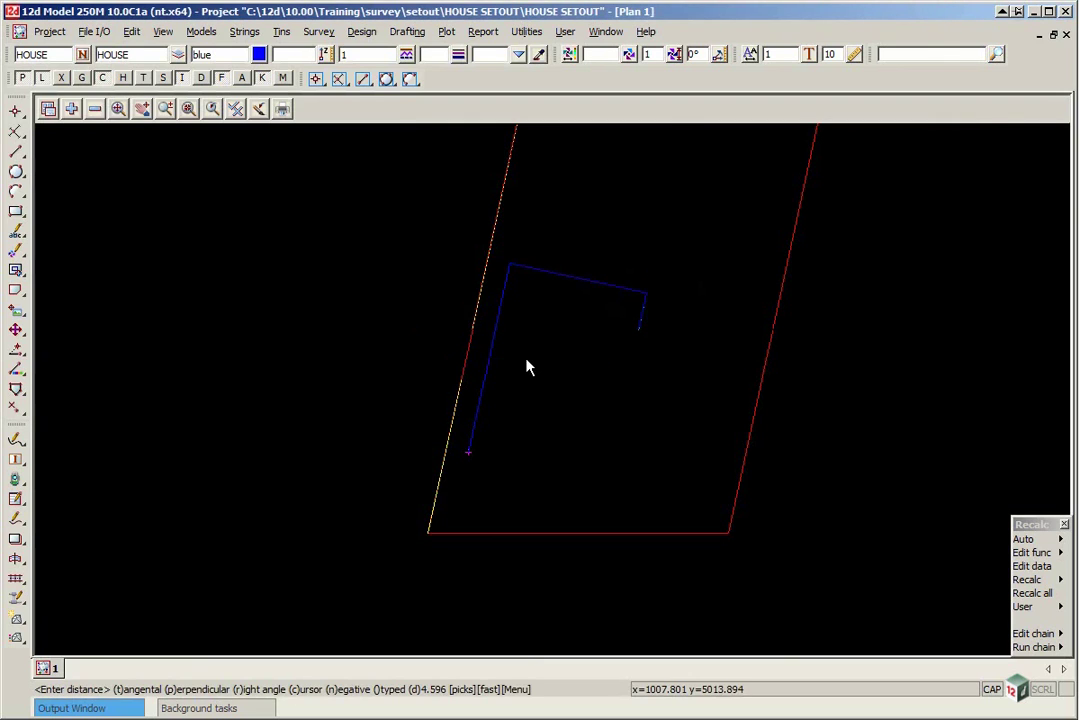
key(space)
key(Return)
key(Return)
Add the fifth house leg at bearing 192.1810 with a distance of 5.
key(space)
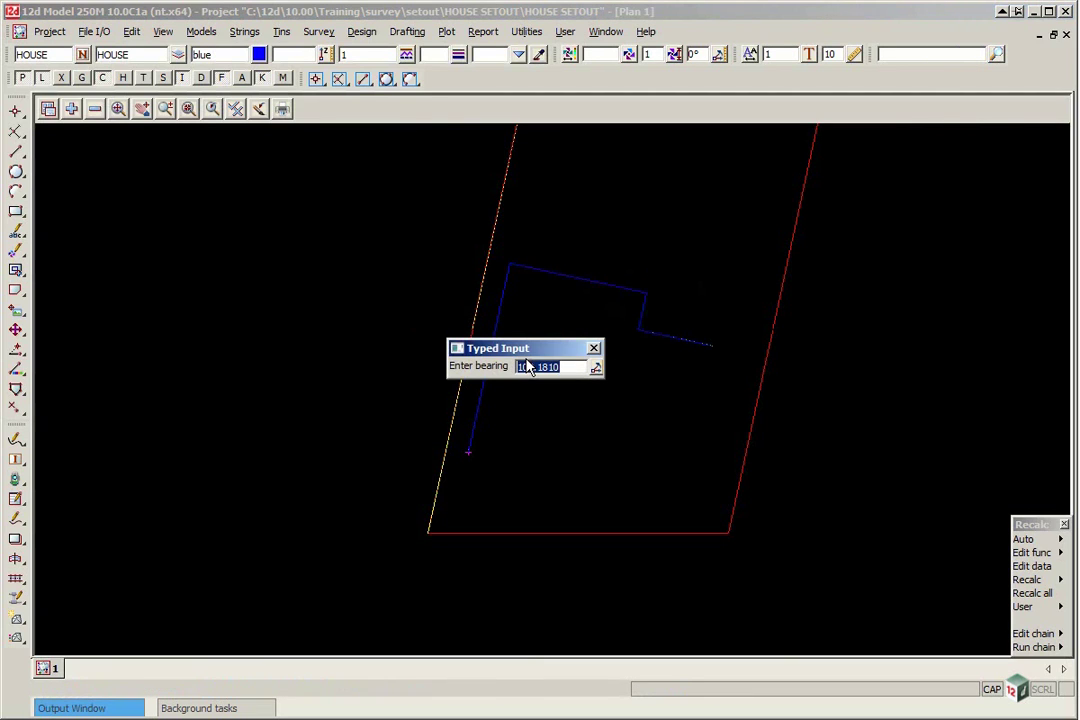
text(192.1810)
key(Return)
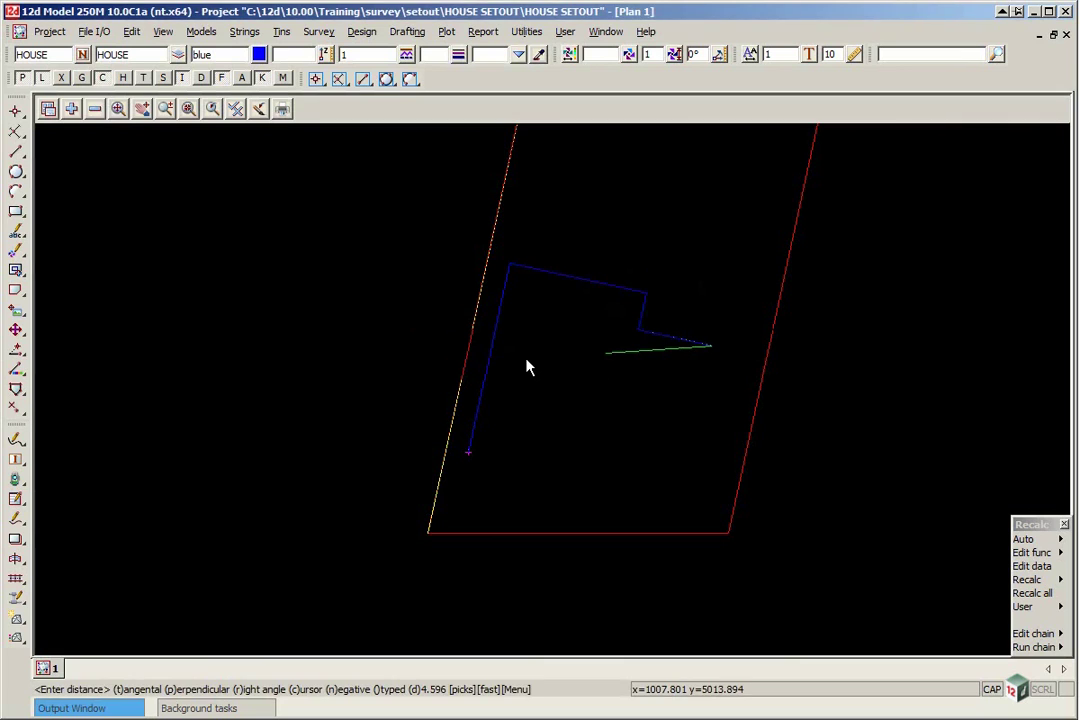
key(space)
text(3)
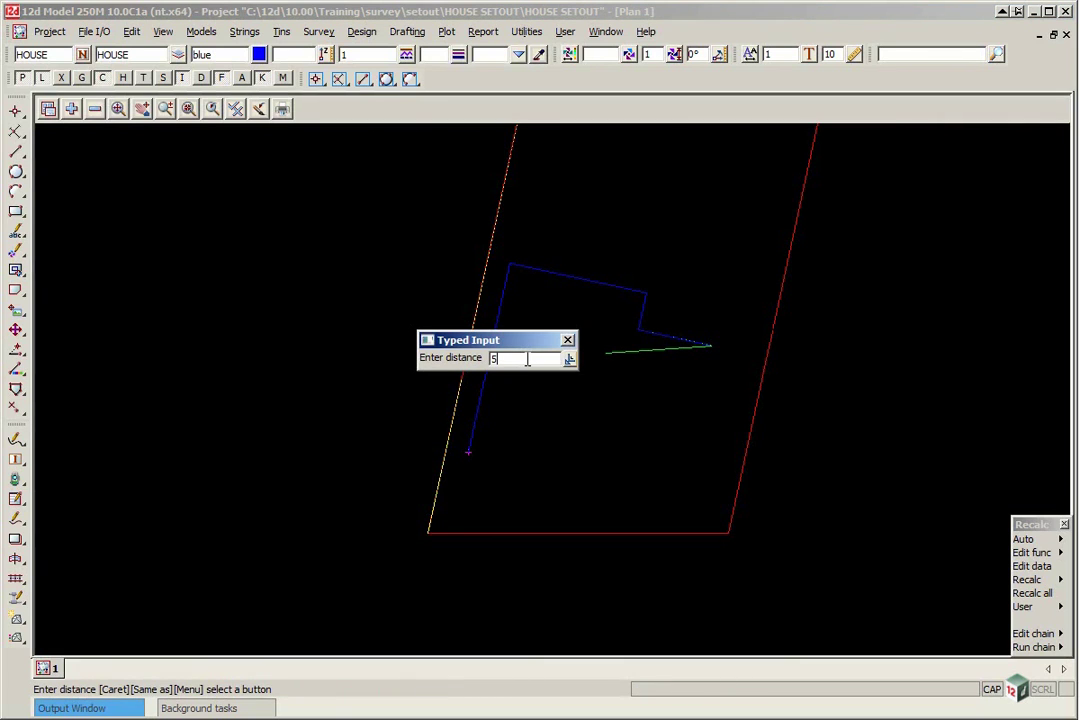
key(Return)
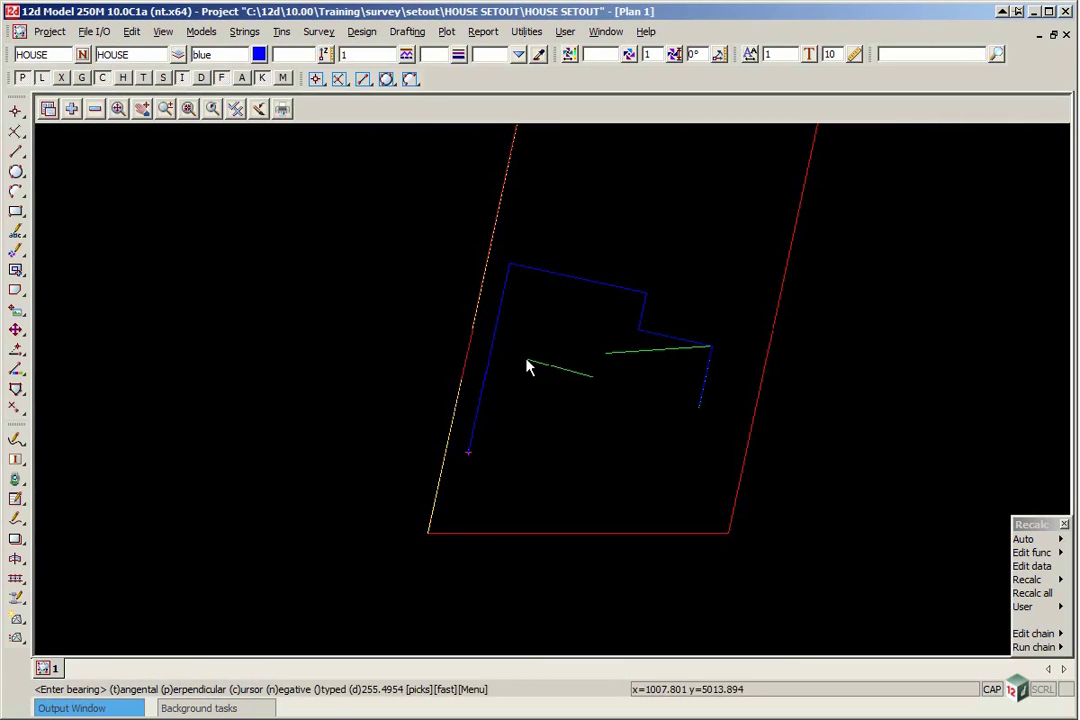
Add the sixth house leg at bearing 282.1810, running back west from the eastern wall.
key(space)
text(282.1810)
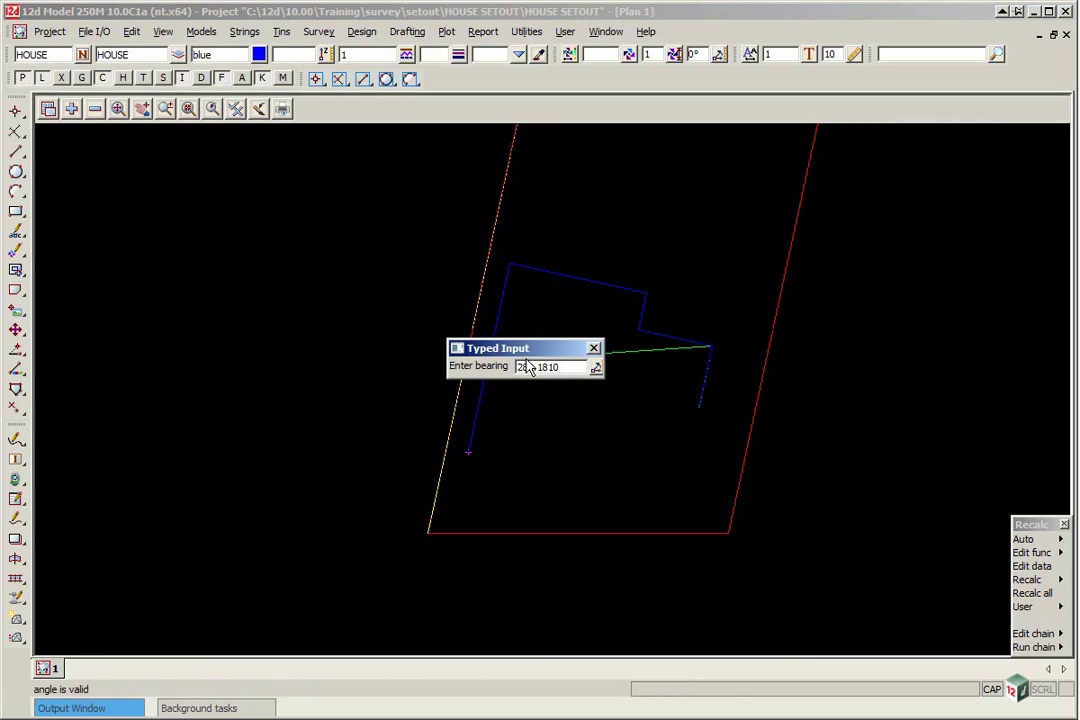
key(Return)
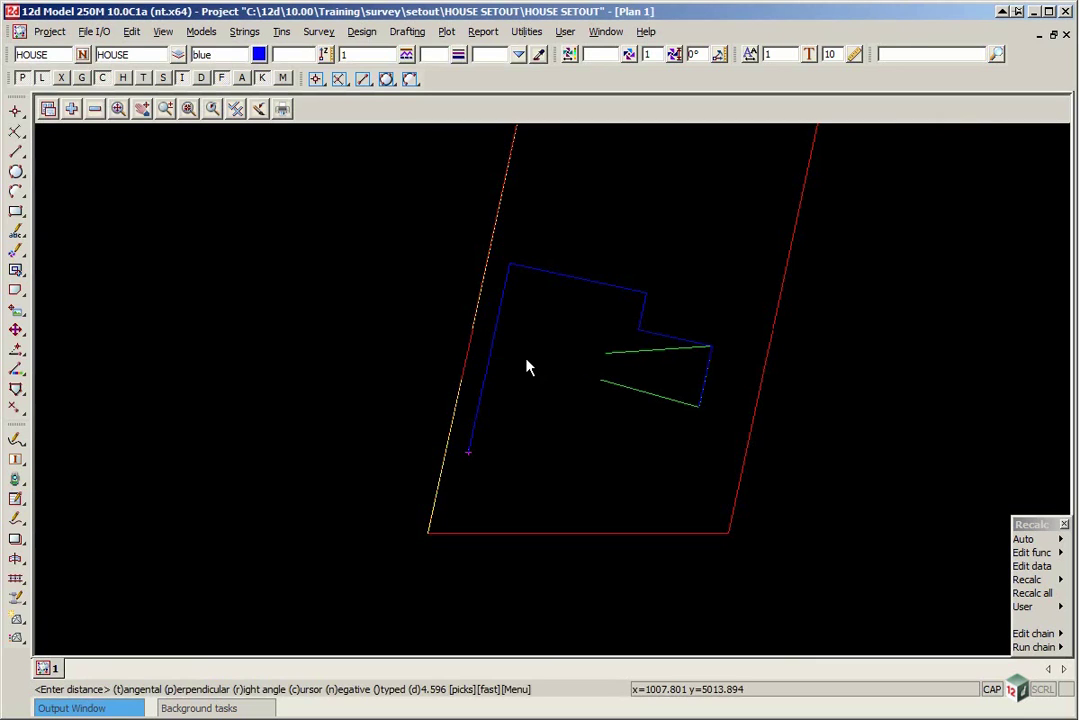
key(space)
text(2)
key(Return)
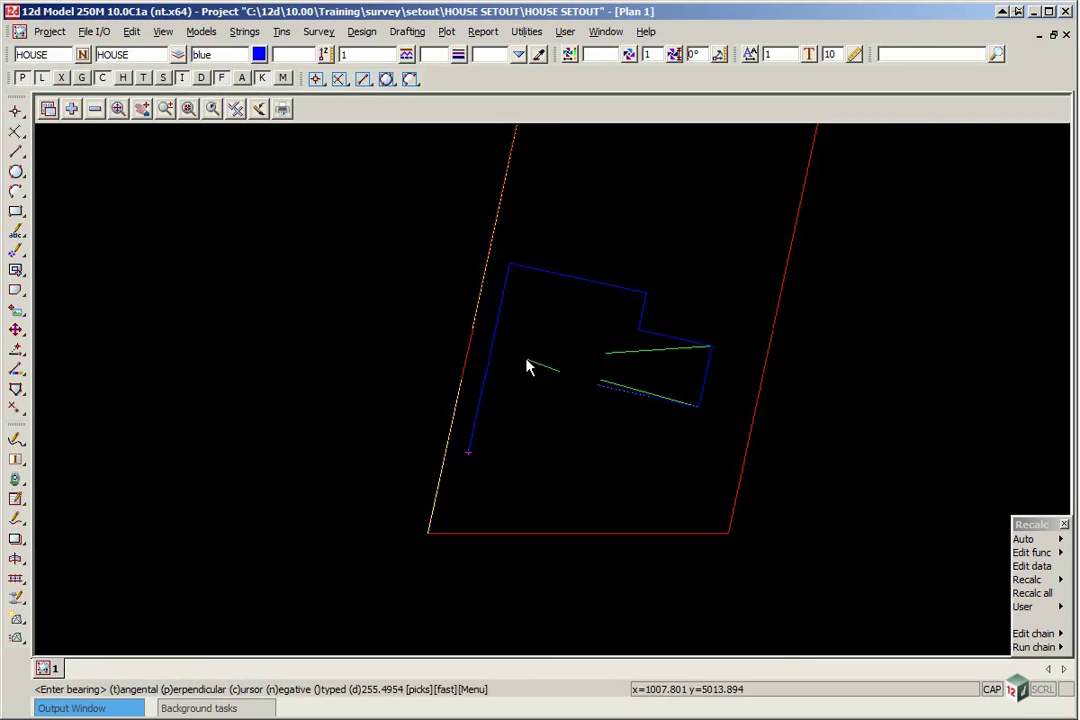
Add the seventh house leg at bearing 192.1810 with a distance of 7.6, and end the traverse.
key(space)
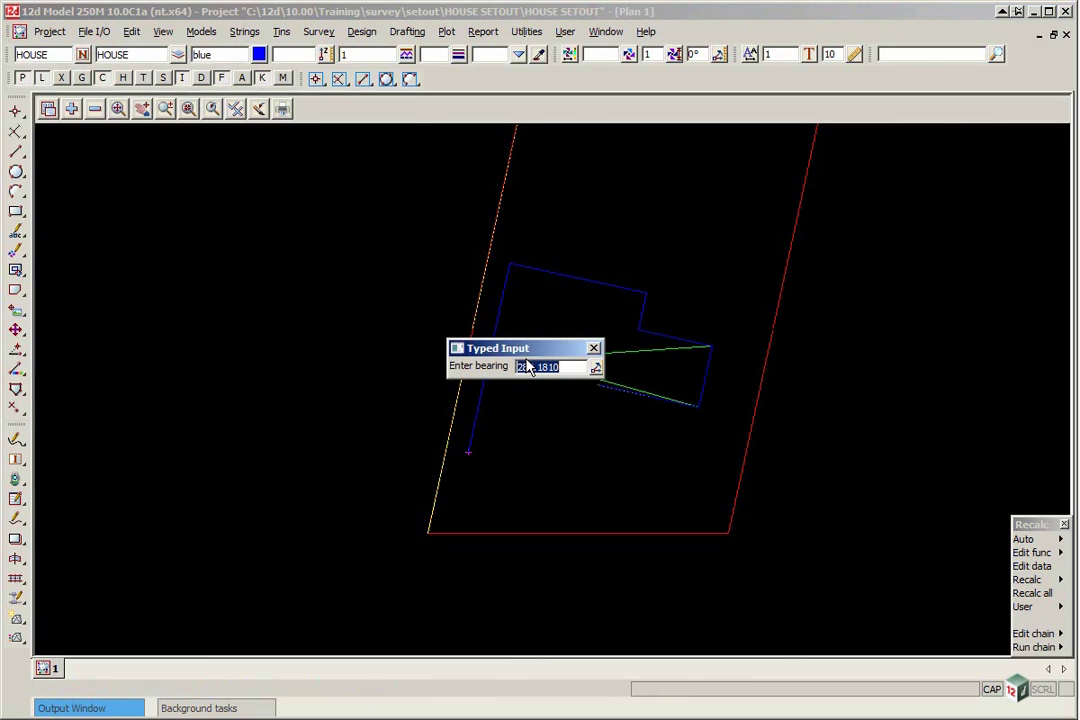
text(192.1810)
key(Return)
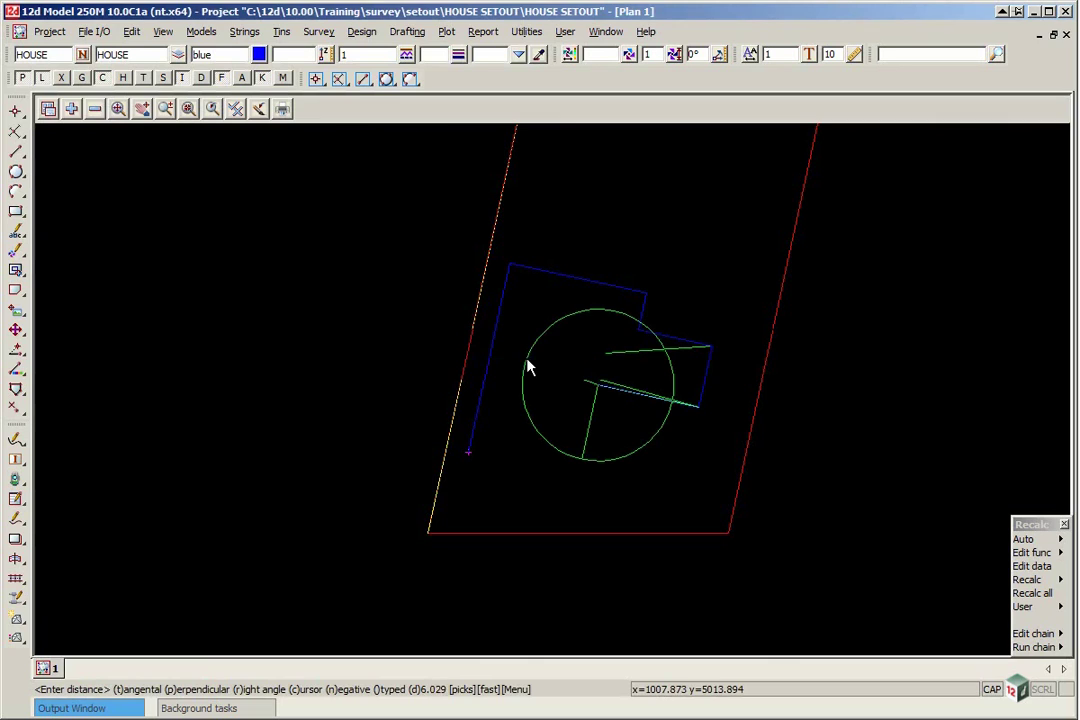
key(space)
text(7.4)
key(Return)
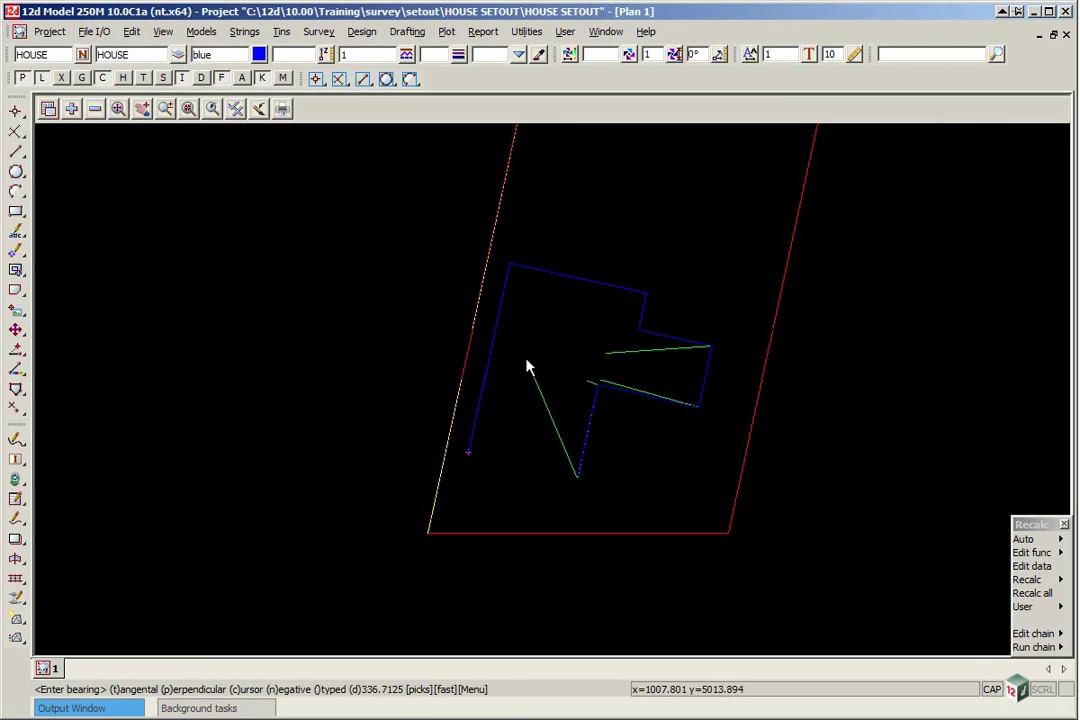
key(Escape)
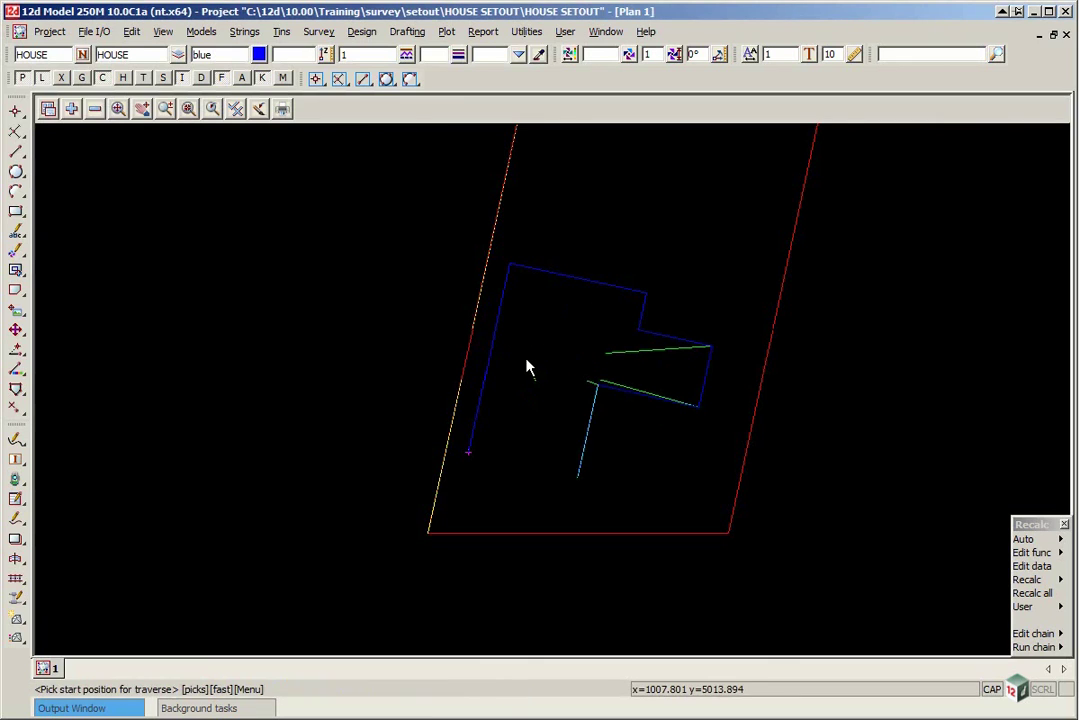
scroll(560, 375, up, 1)
scroll(715, 325, down, 2)
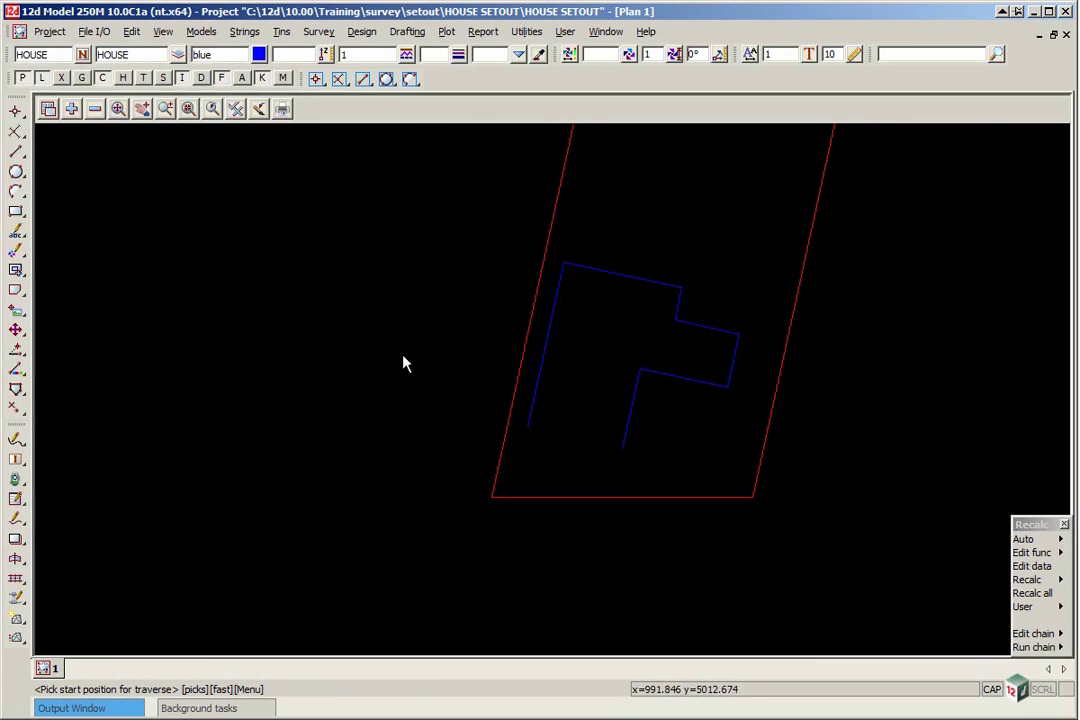
Measure the bearing and distance from the traverse's end point to its start point to check the closing side.
click(16, 460)
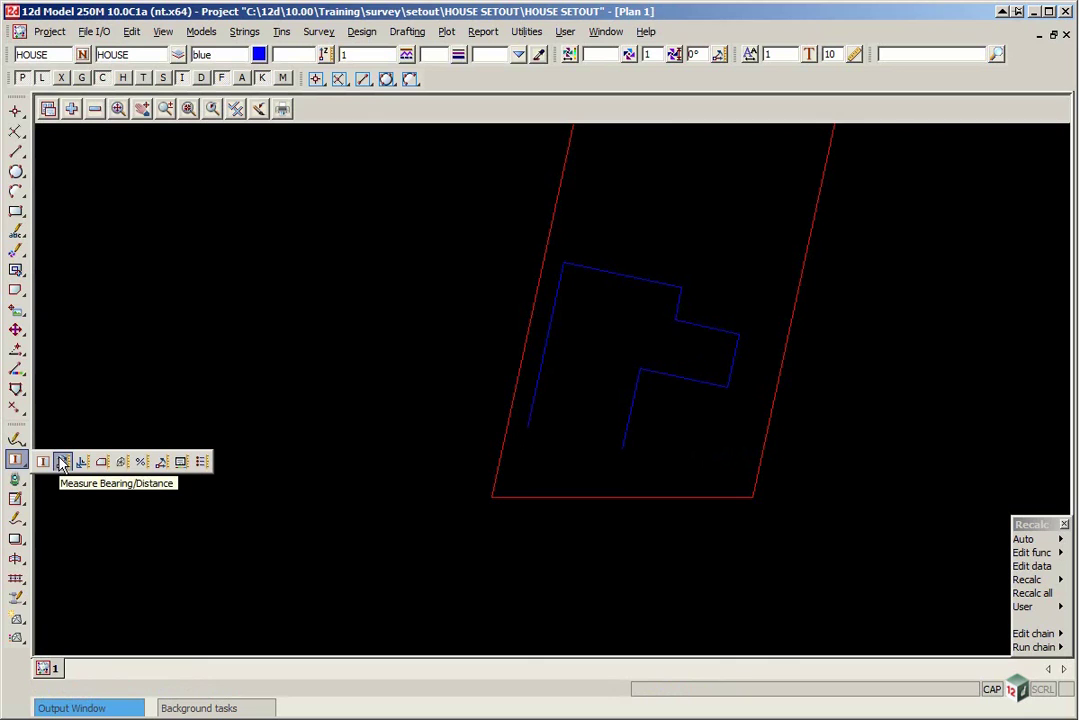
click(62, 462)
click(623, 451)
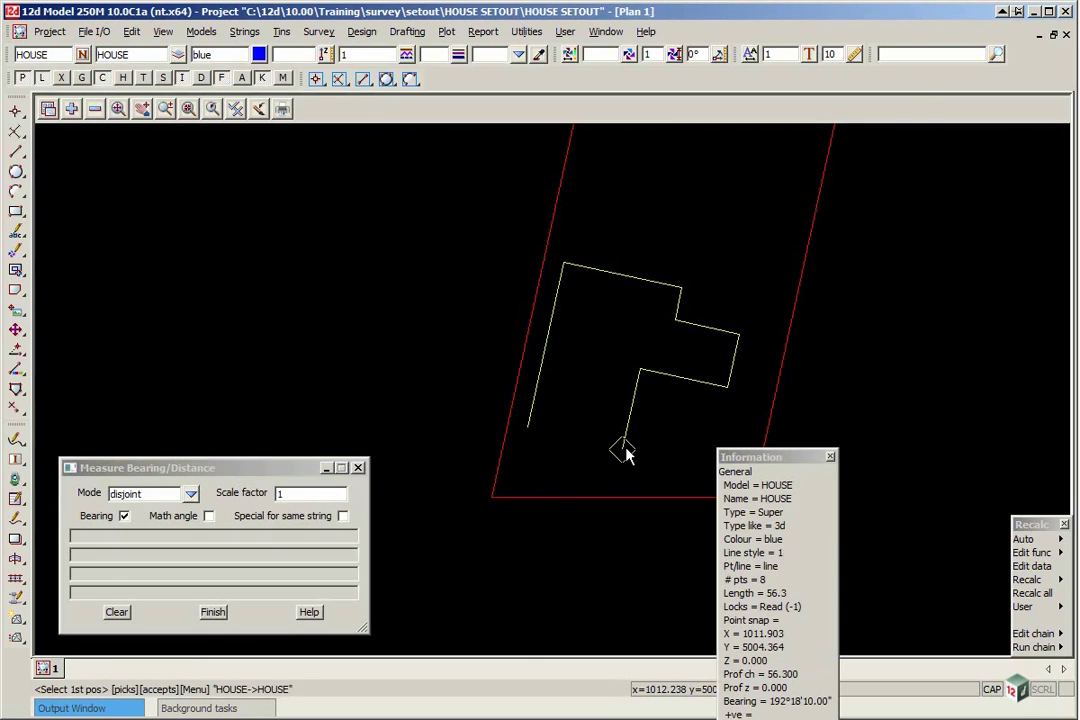
middle_click(623, 451)
click(531, 437)
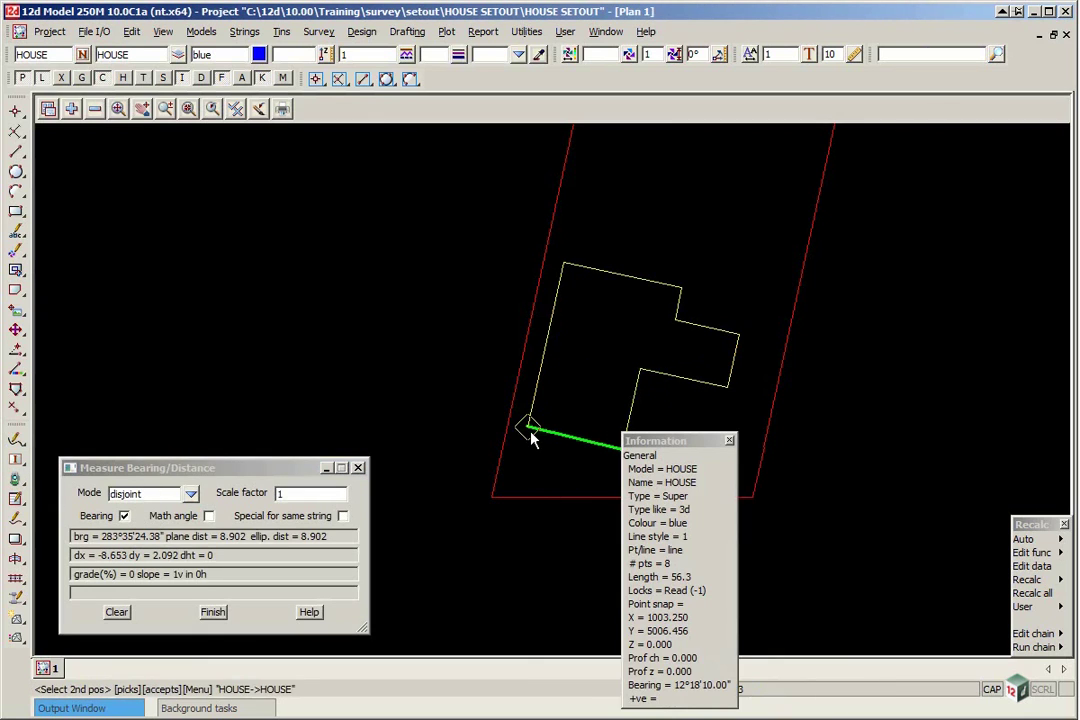
middle_click(531, 437)
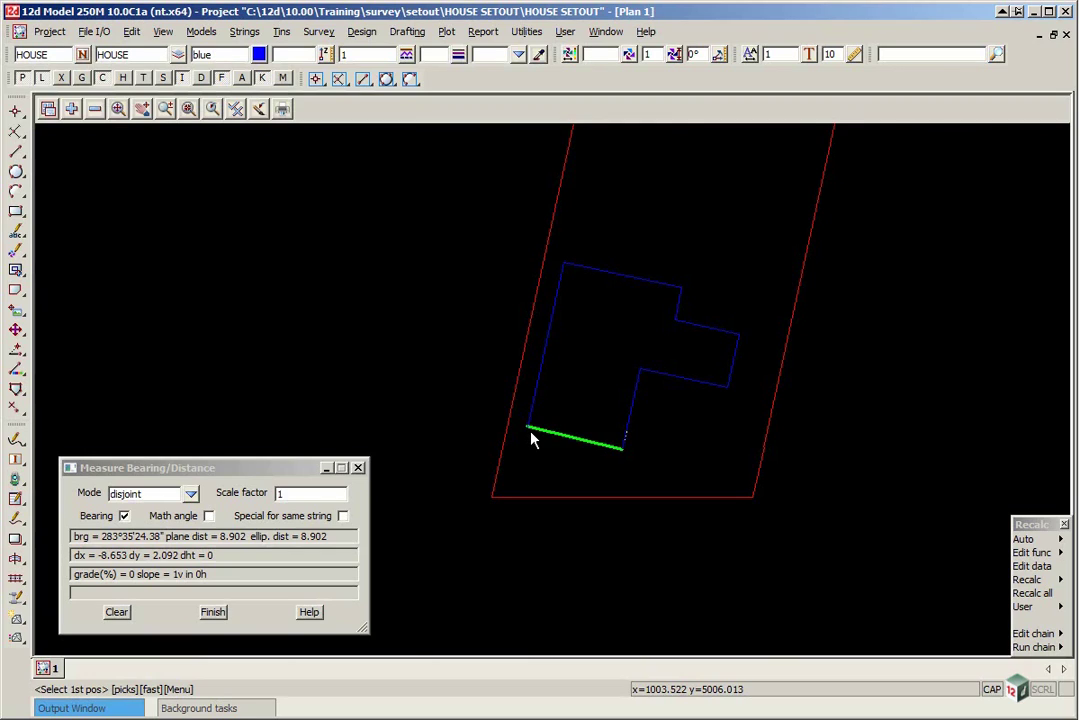
key(Escape)
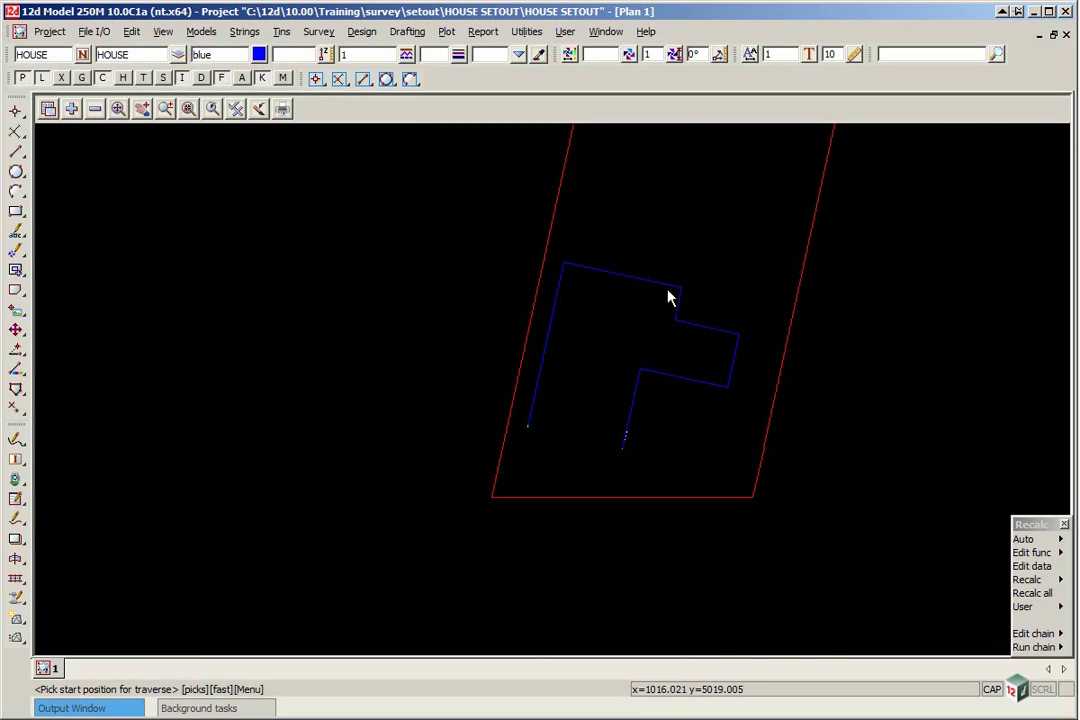
Start editing traverse segments and review the north wall leg, accepting its bearing and distance as they are.
click(19, 153)
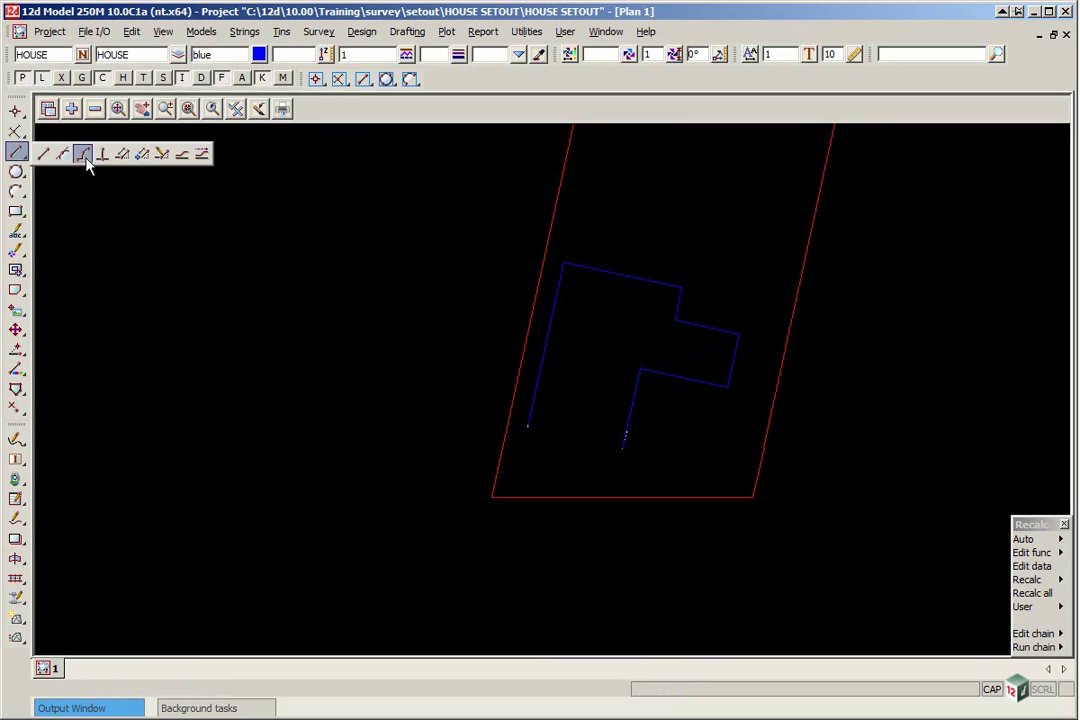
click(161, 155)
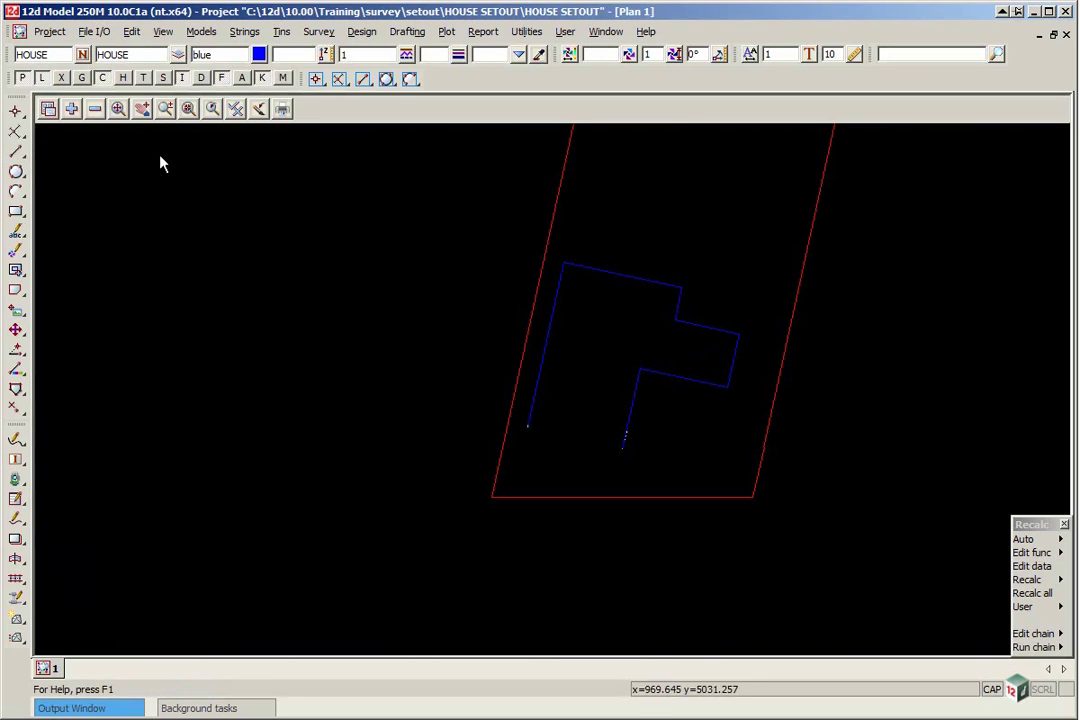
click(622, 282)
middle_click(622, 282)
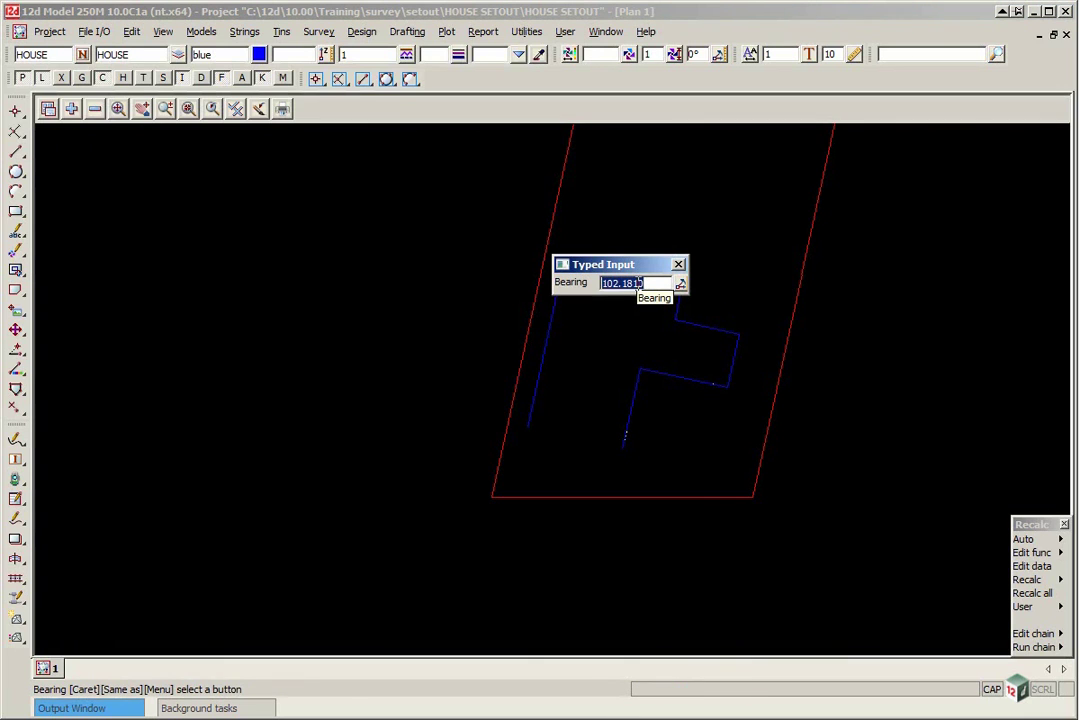
key(Return)
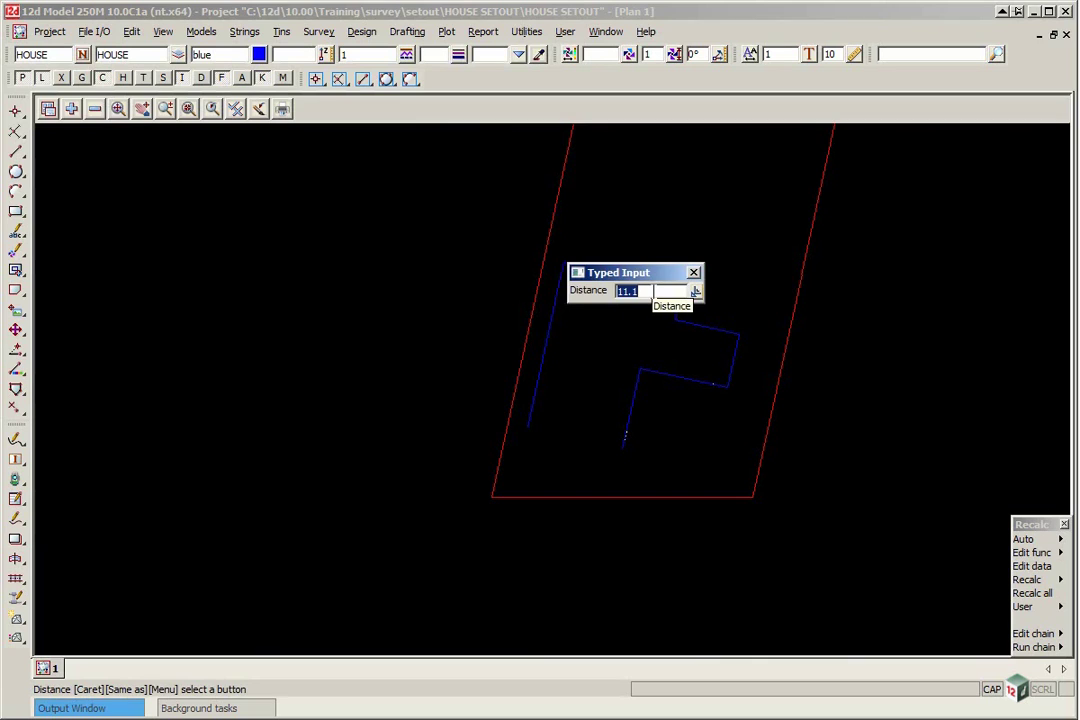
key(Return)
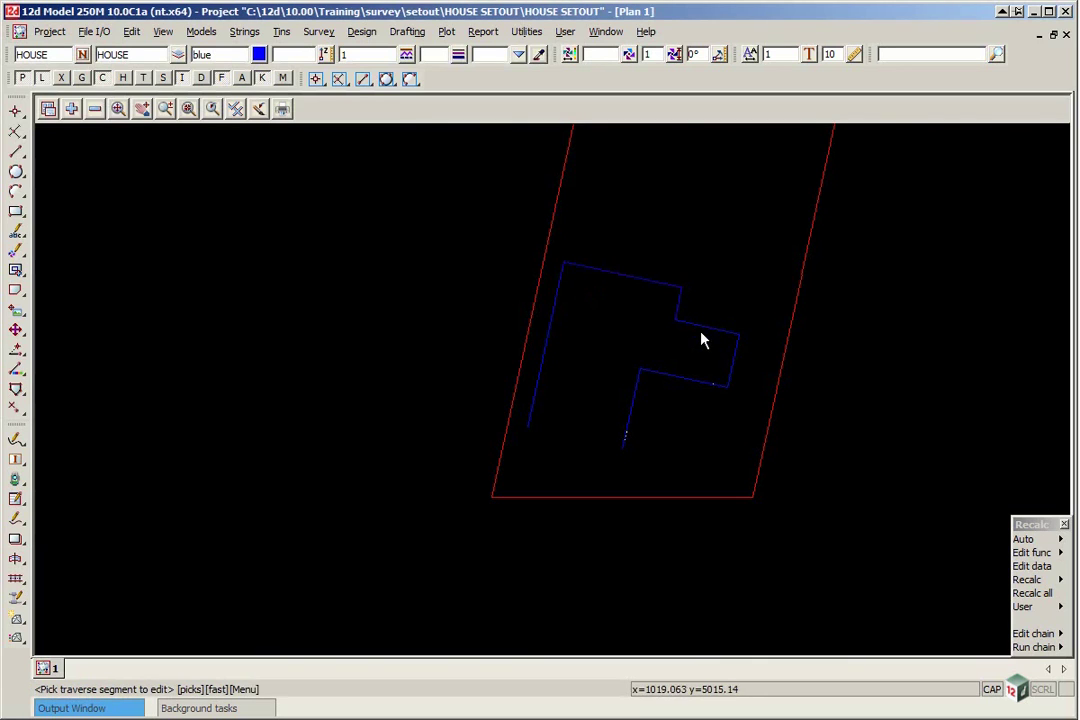
Set the last house leg's distance to 7.4 and keep its bearing at 192.1810.
click(626, 410)
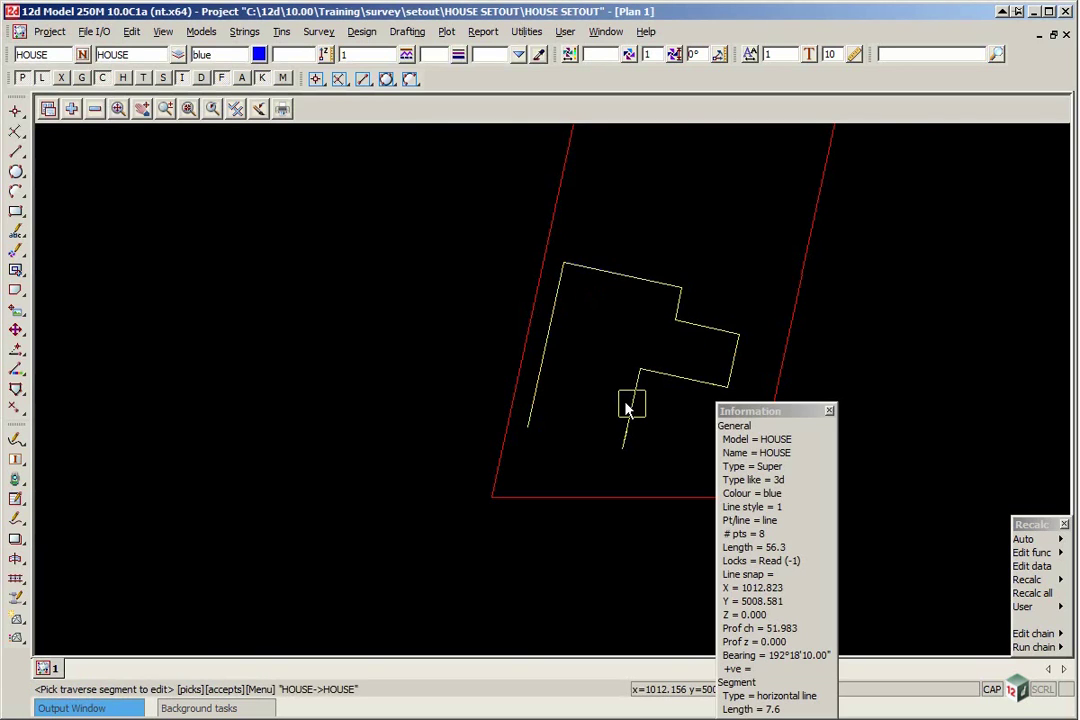
middle_click(626, 410)
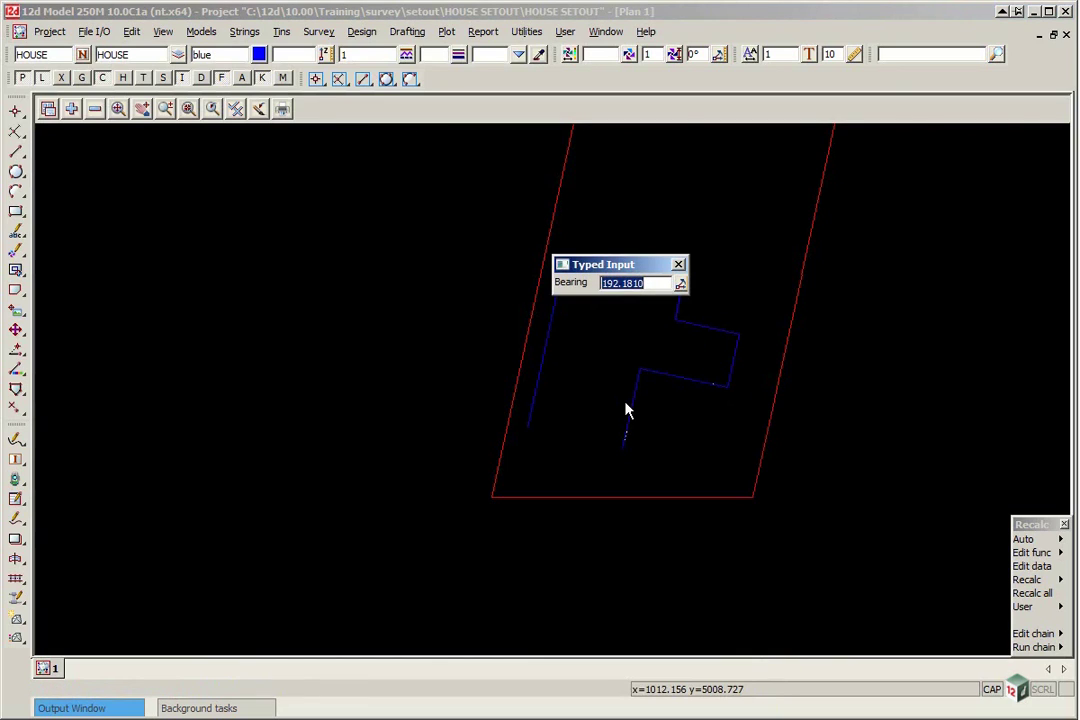
key(Return)
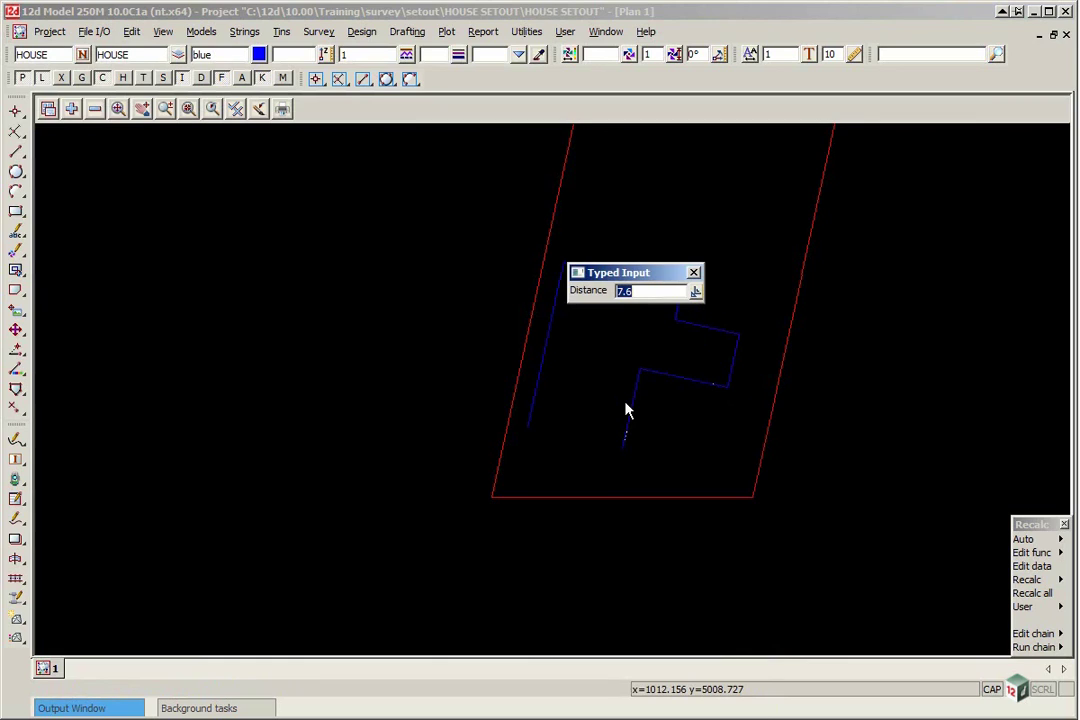
text(7.4)
key(Return)
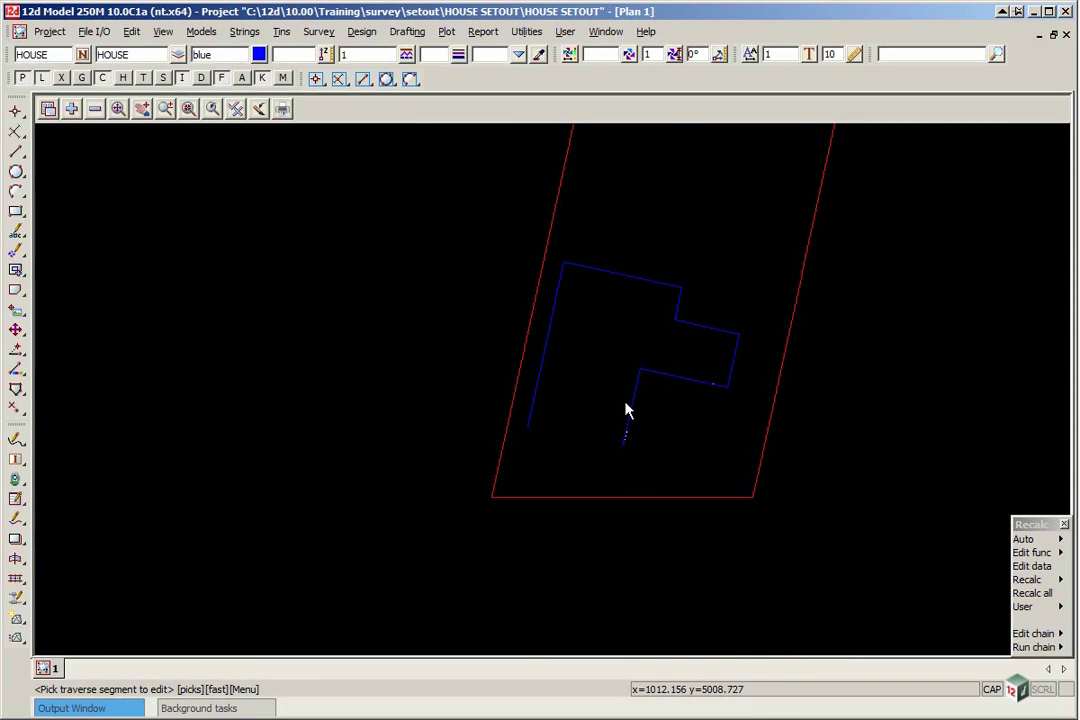
Measure the closing side between the house's two open ends again with the edited last leg.
click(15, 460)
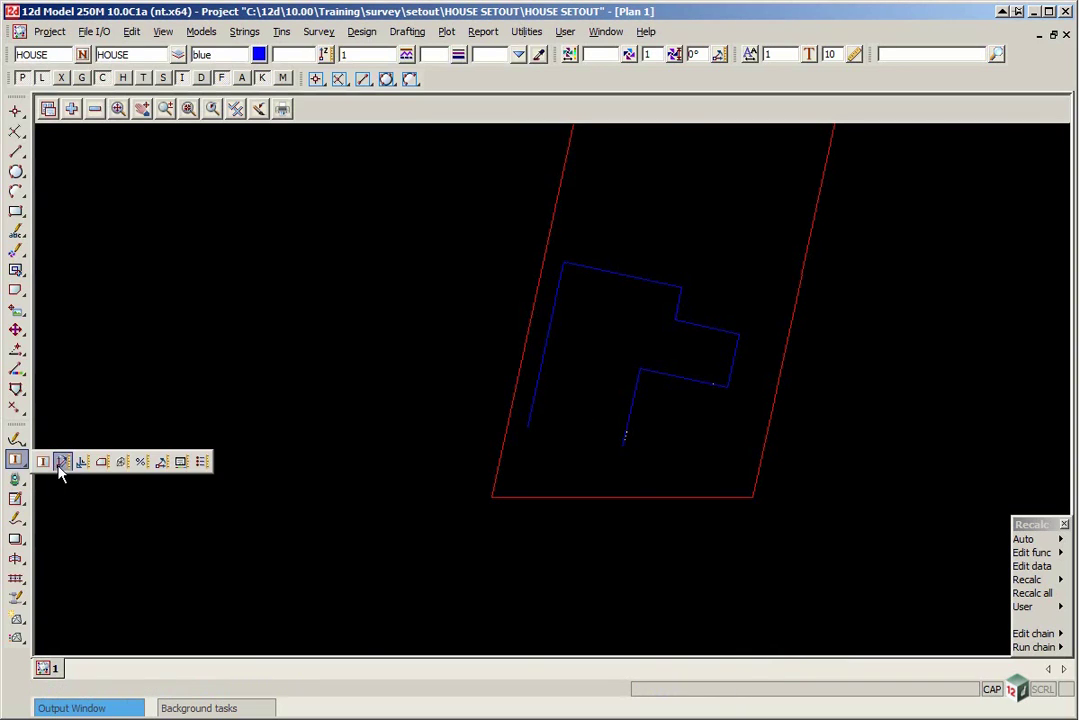
click(62, 461)
click(623, 447)
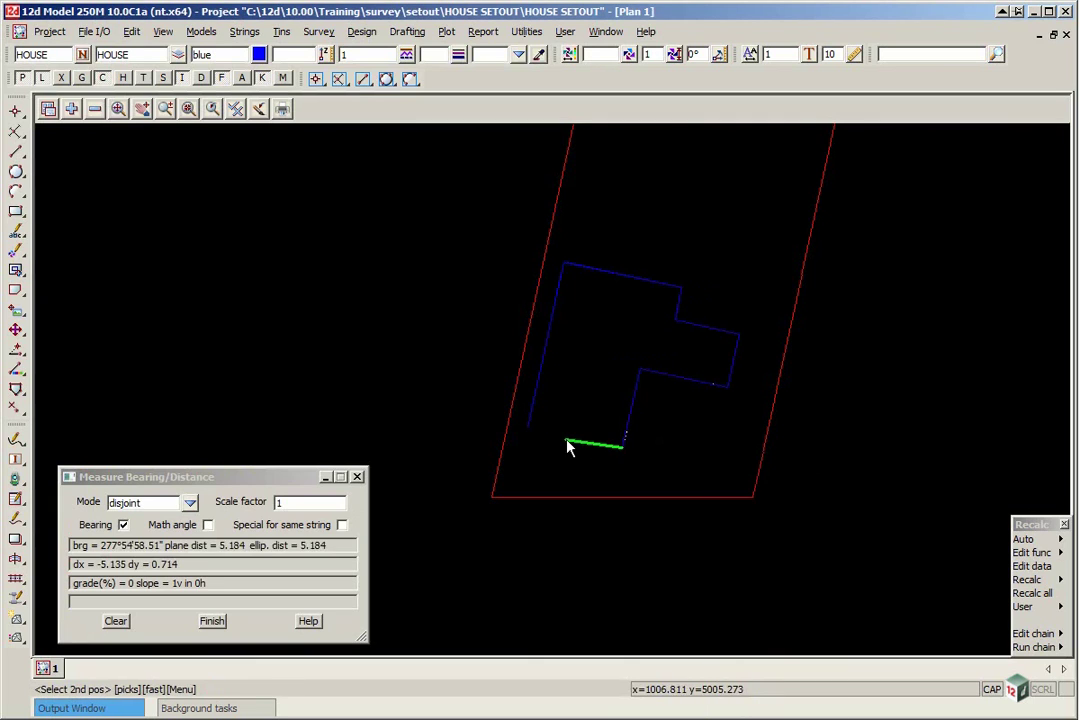
click(534, 441)
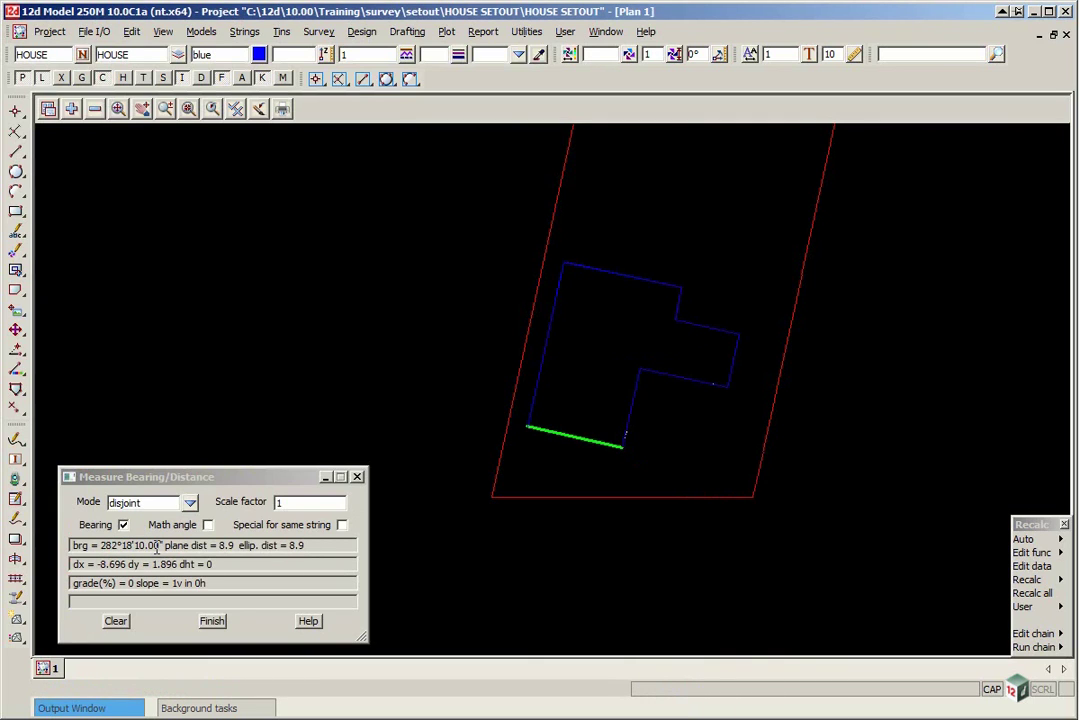
click(213, 622)
scroll(552, 435, up, 1)
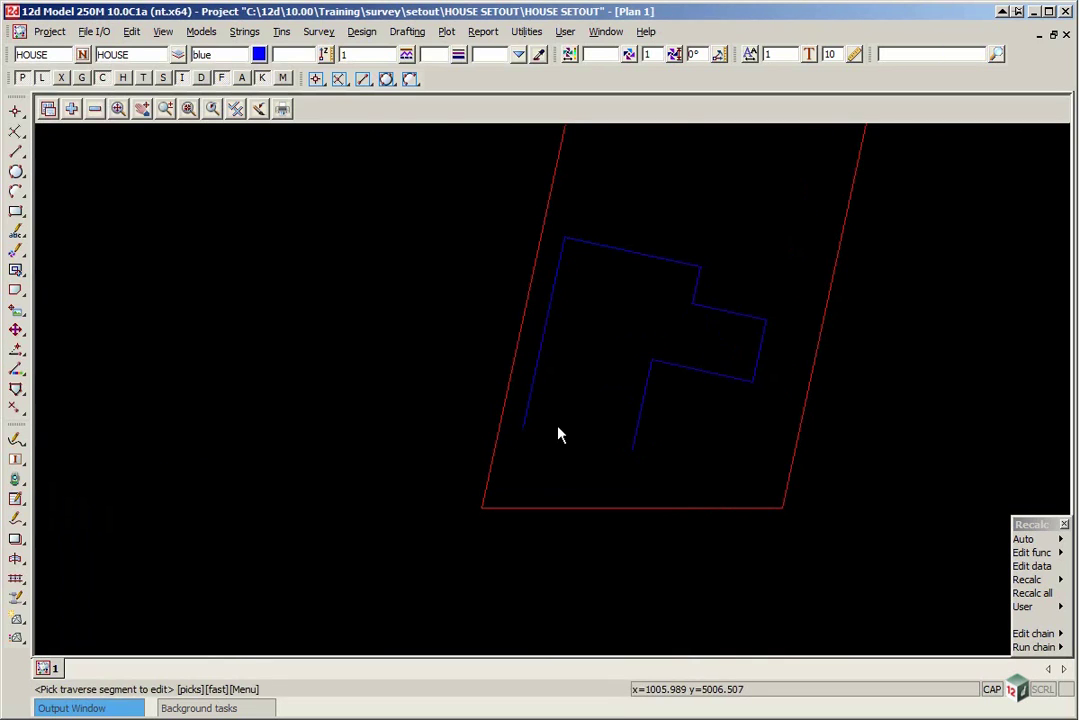
Close the house string to join its two open ends along the south side.
click(16, 390)
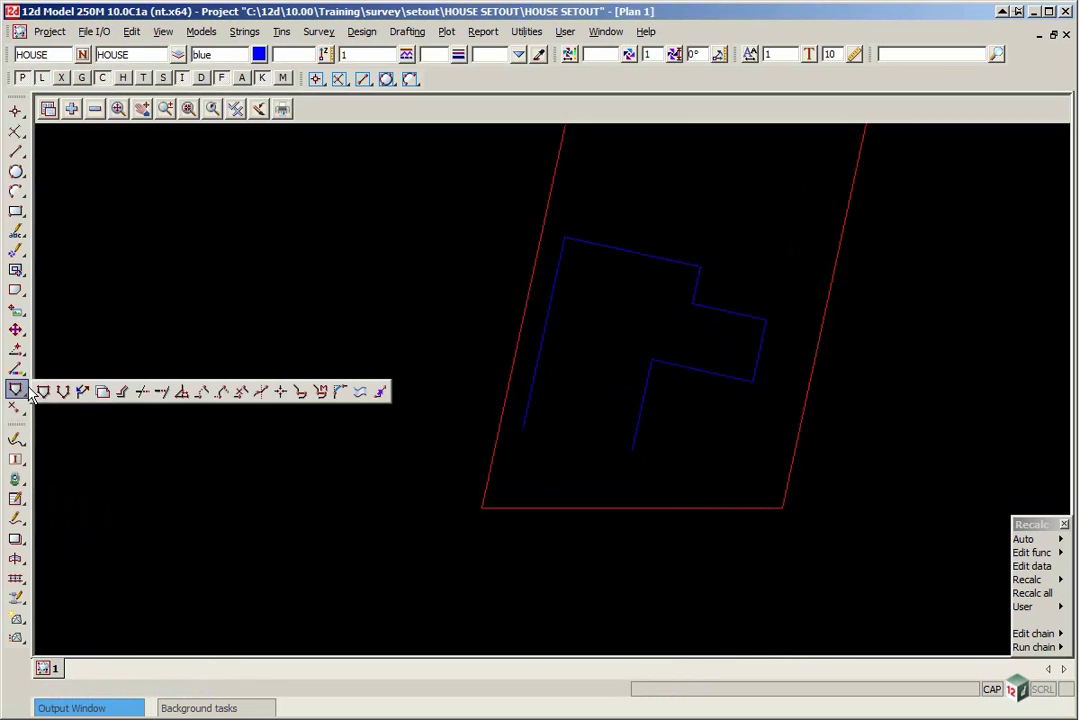
click(42, 392)
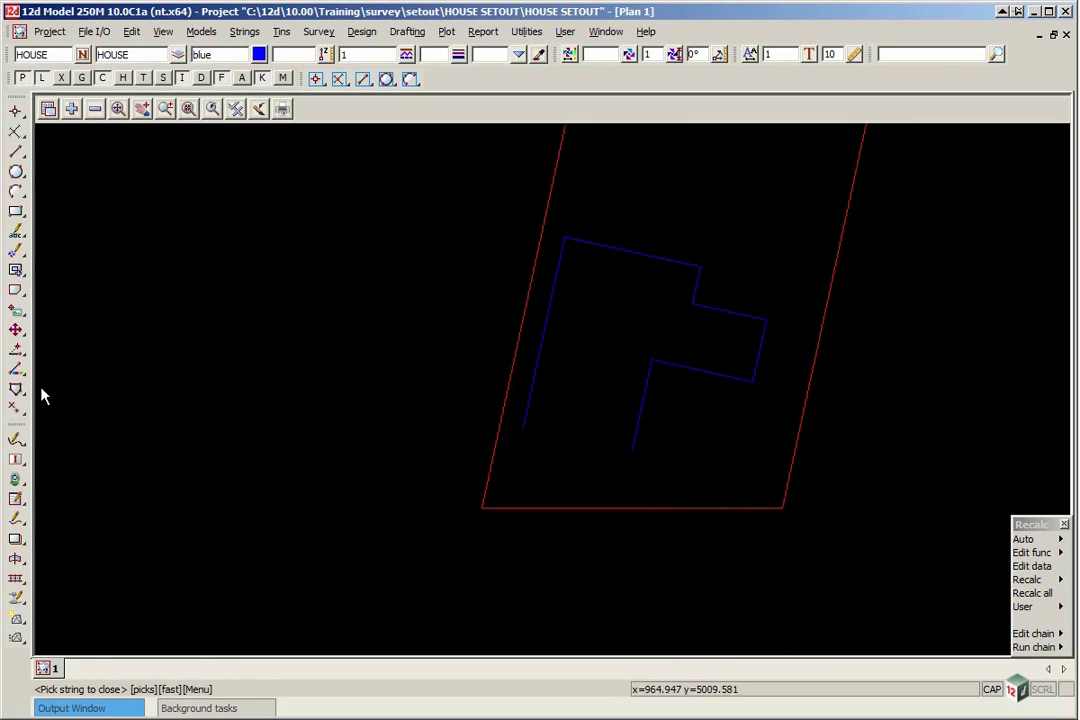
click(651, 377)
middle_click(468, 415)
scroll(470, 480, down, 2)
scroll(472, 487, down, 1)
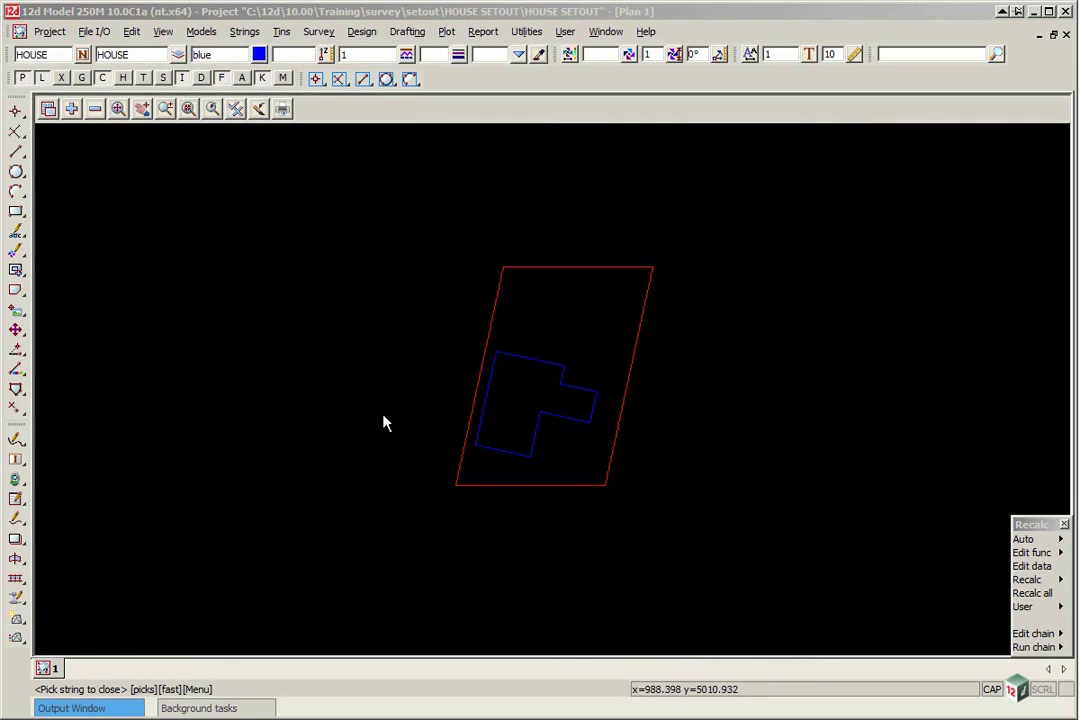
click(428, 405)
scroll(463, 412, up, 3)
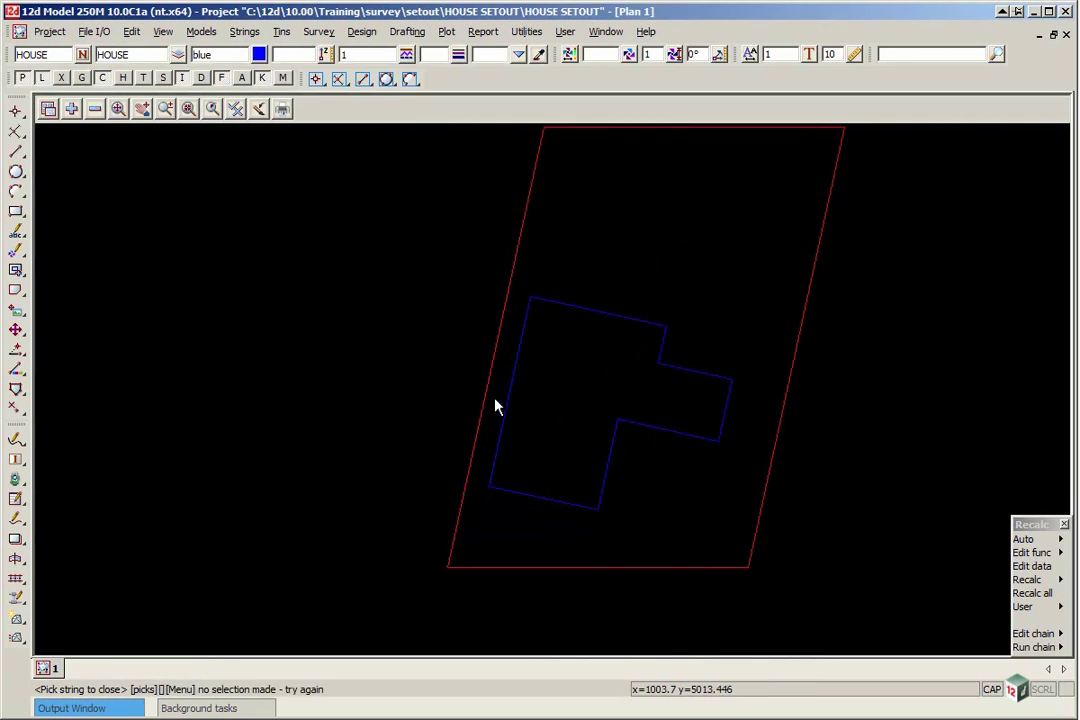
scroll(566, 475, down, 1)
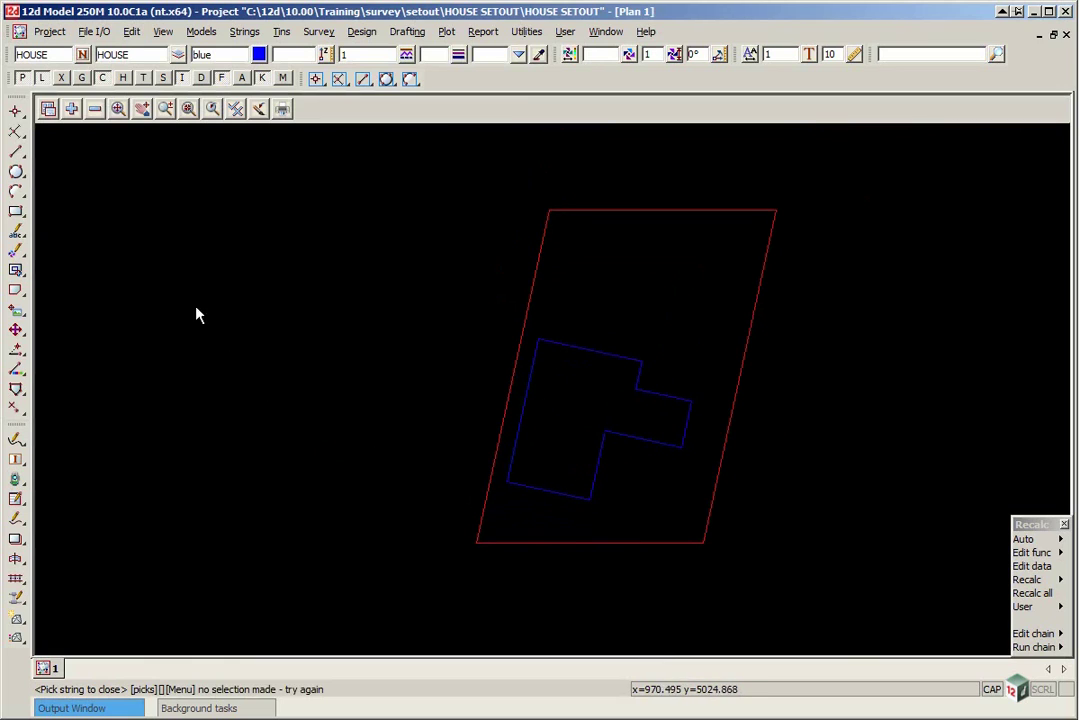
Turn on the S snap and measure the string-to-point length from the lot's west boundary to the house's two west corners.
click(164, 80)
click(16, 461)
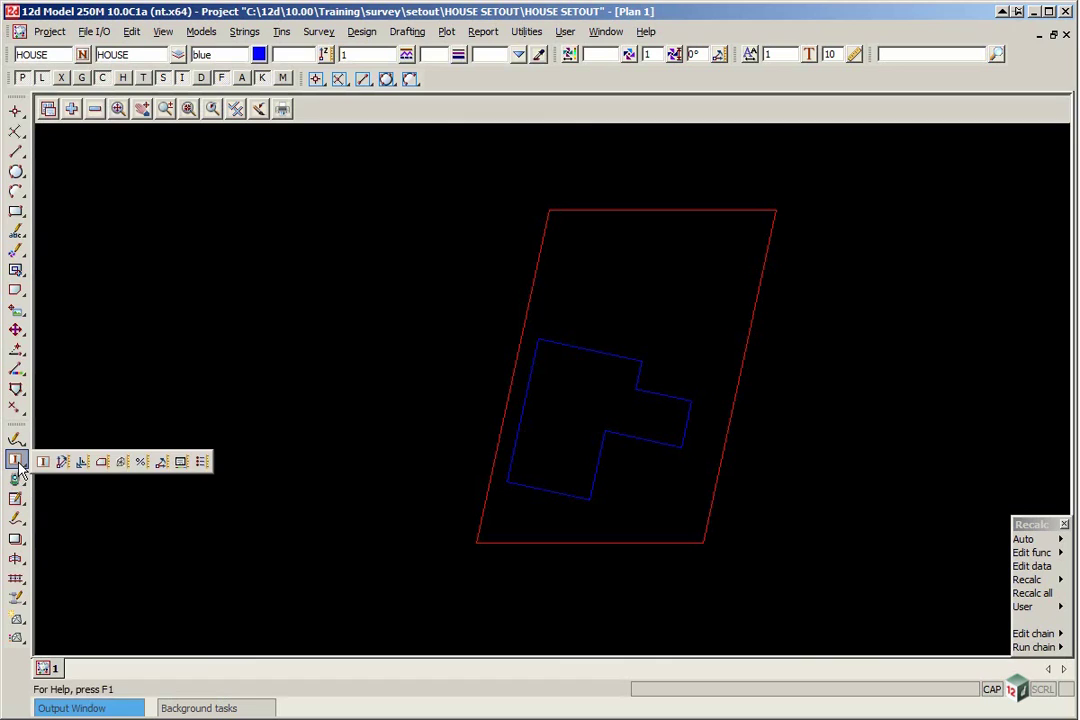
click(82, 463)
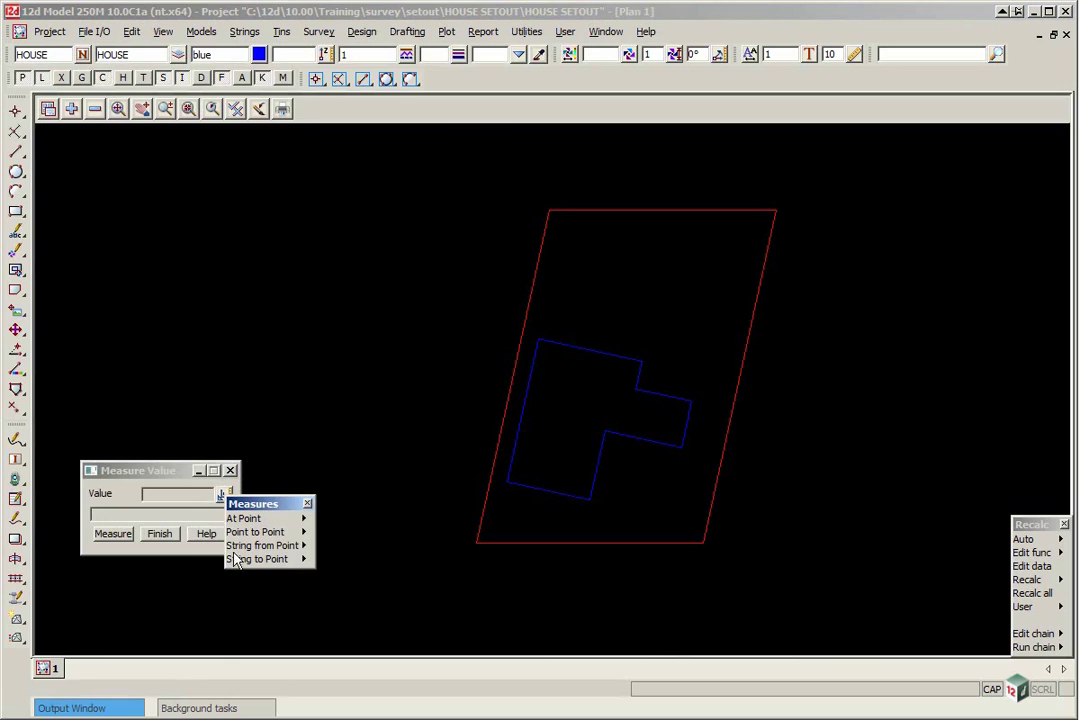
click(296, 559)
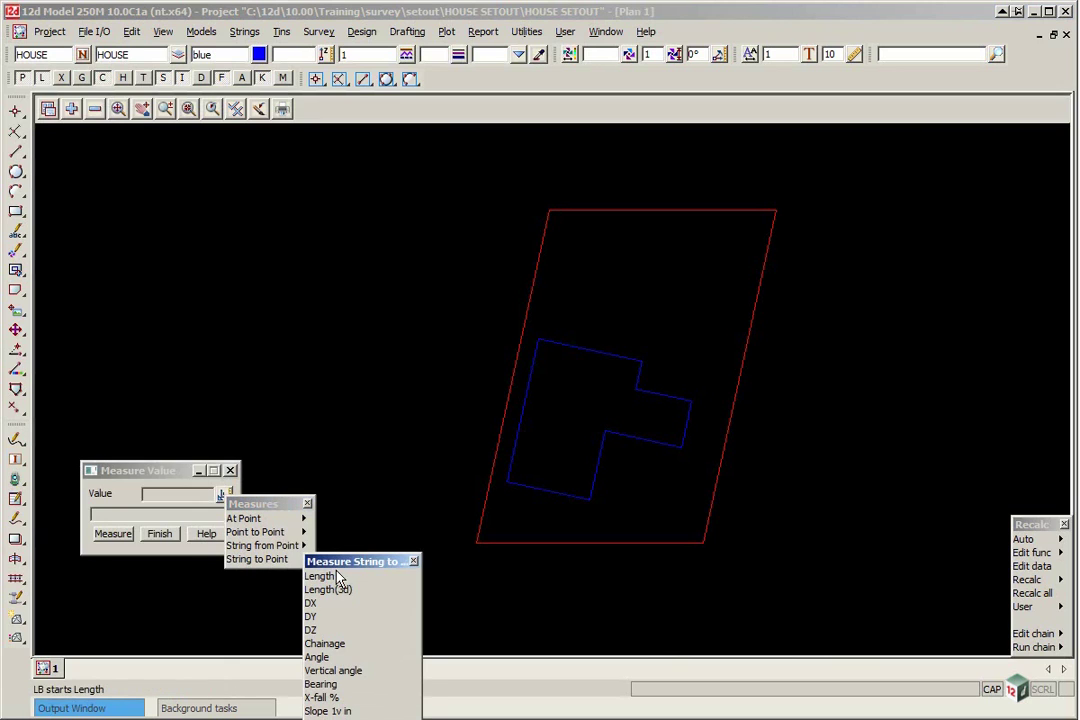
click(322, 576)
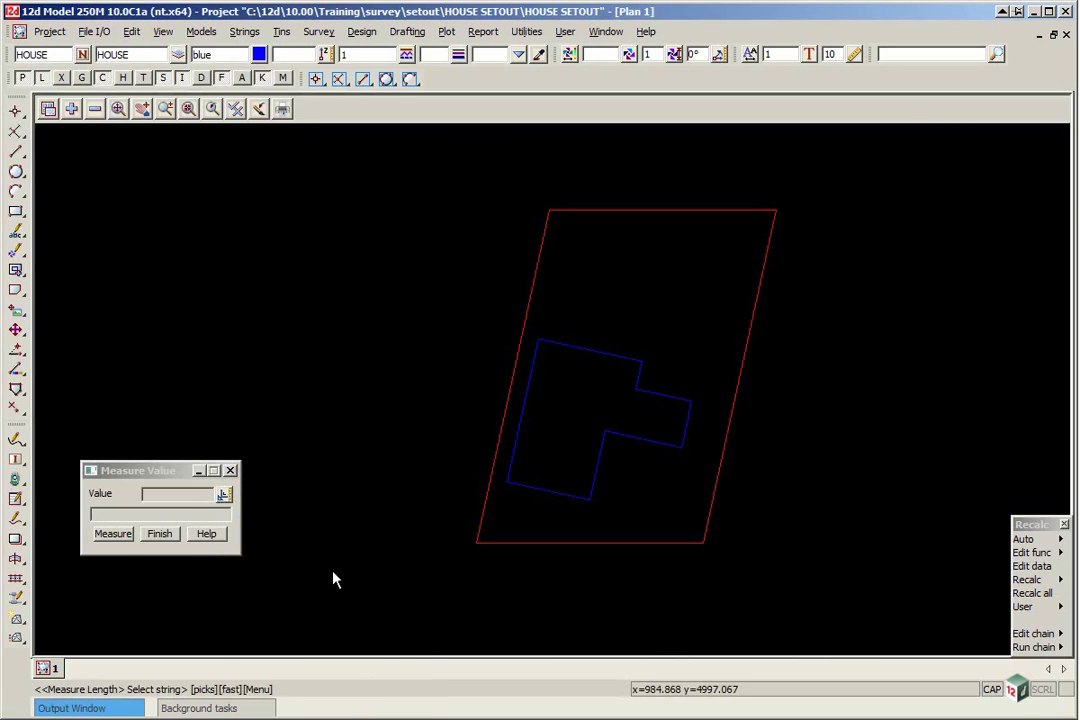
click(532, 281)
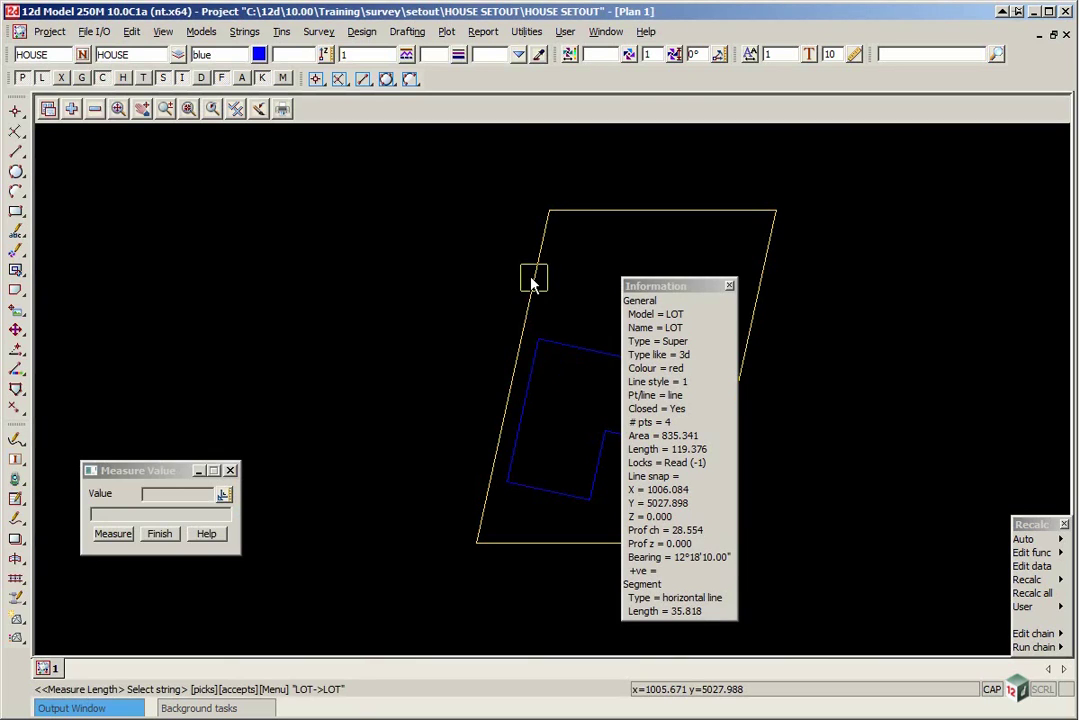
middle_click(538, 286)
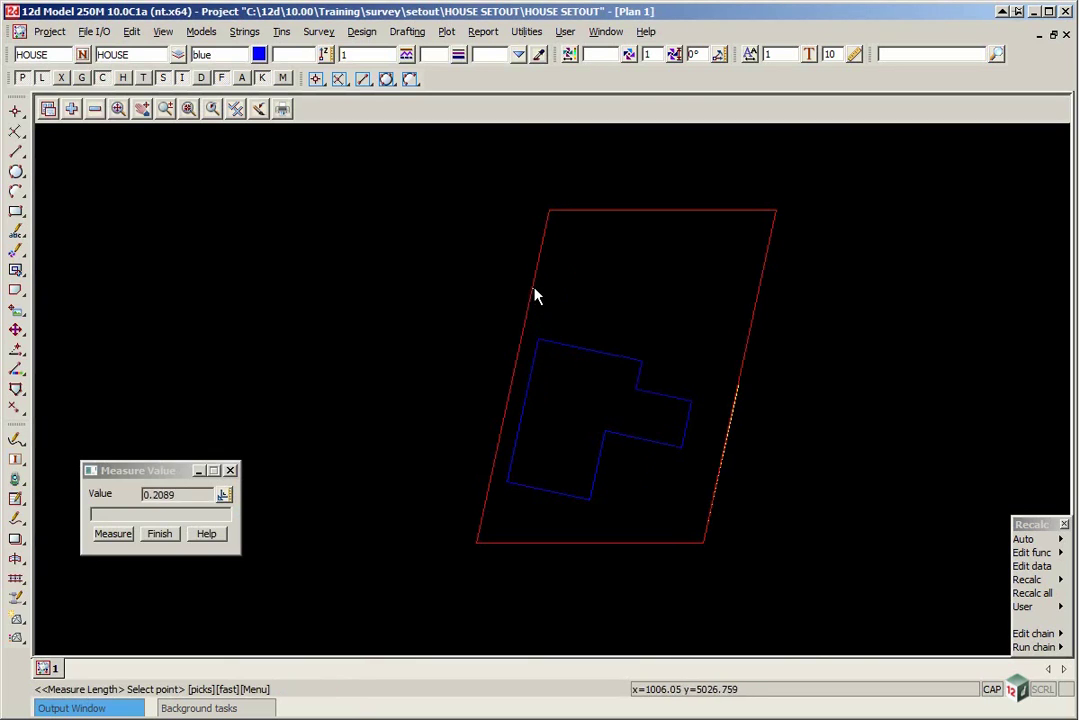
click(540, 345)
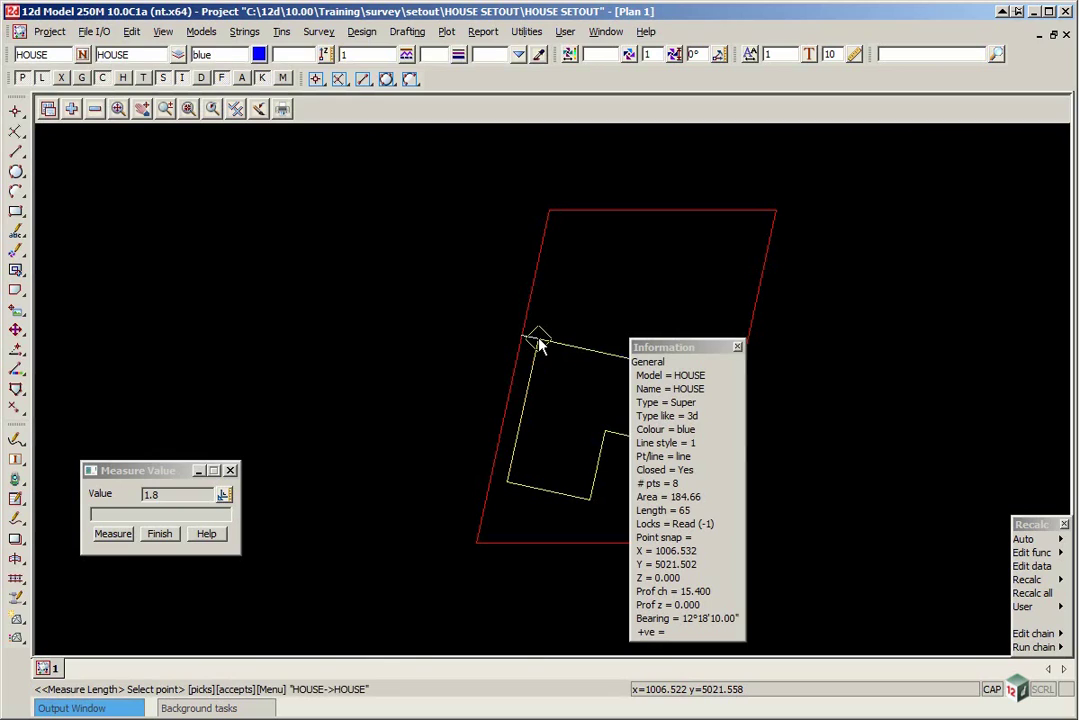
click(510, 488)
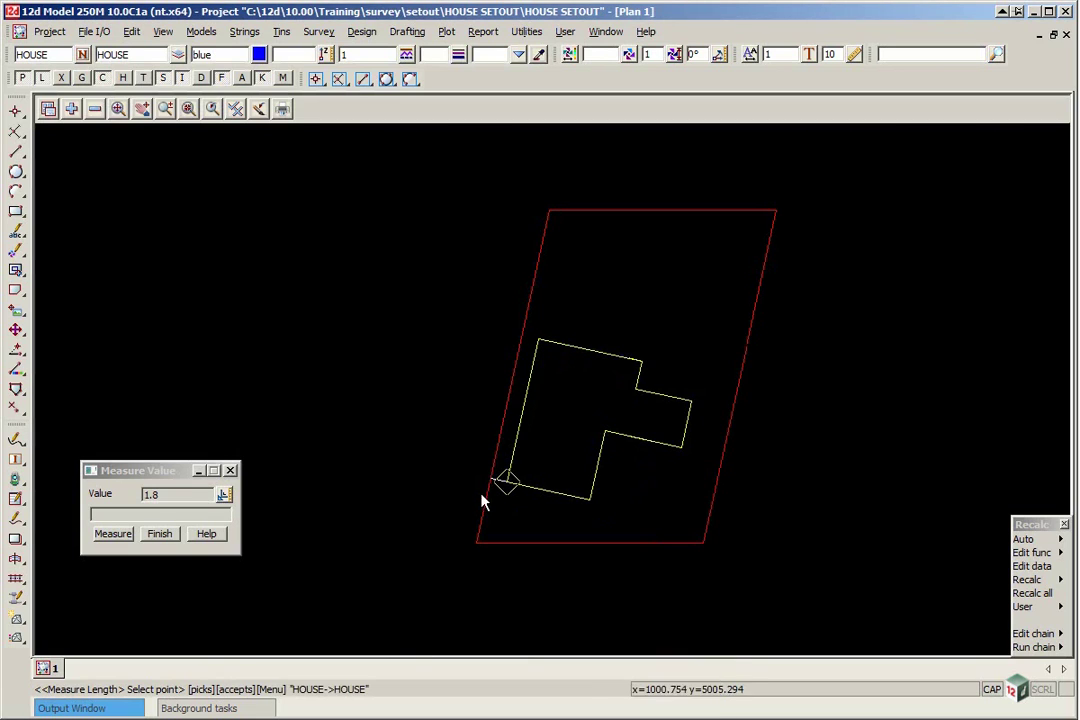
Measure the length from the lot's south boundary to the house's southernmost corner.
click(112, 535)
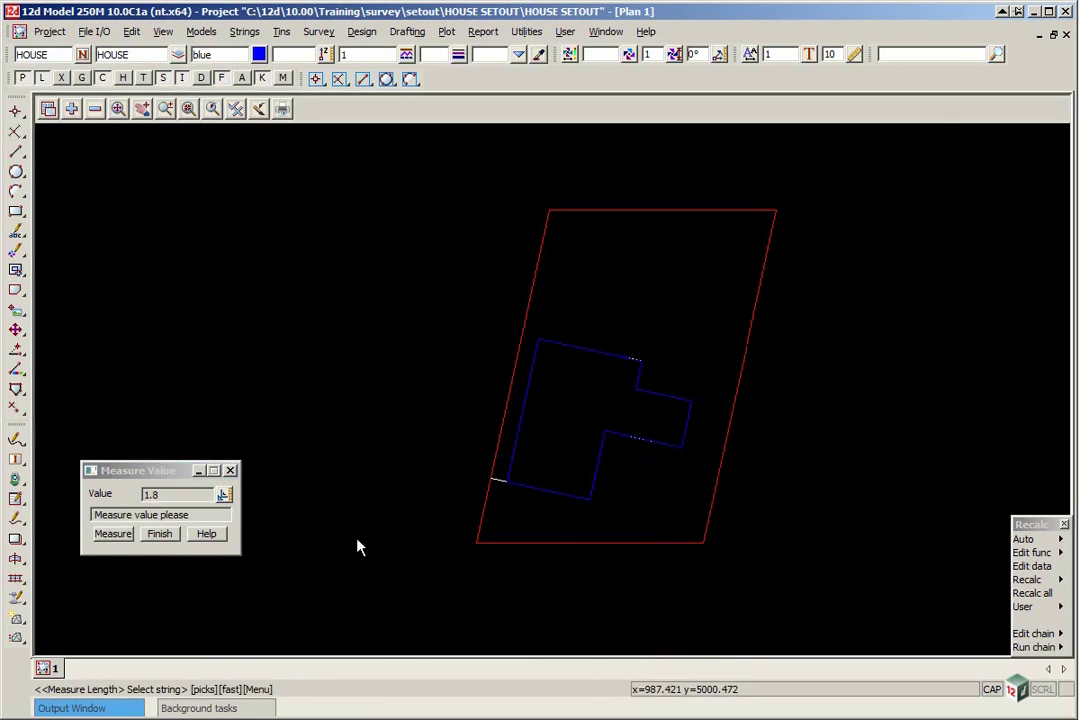
click(573, 543)
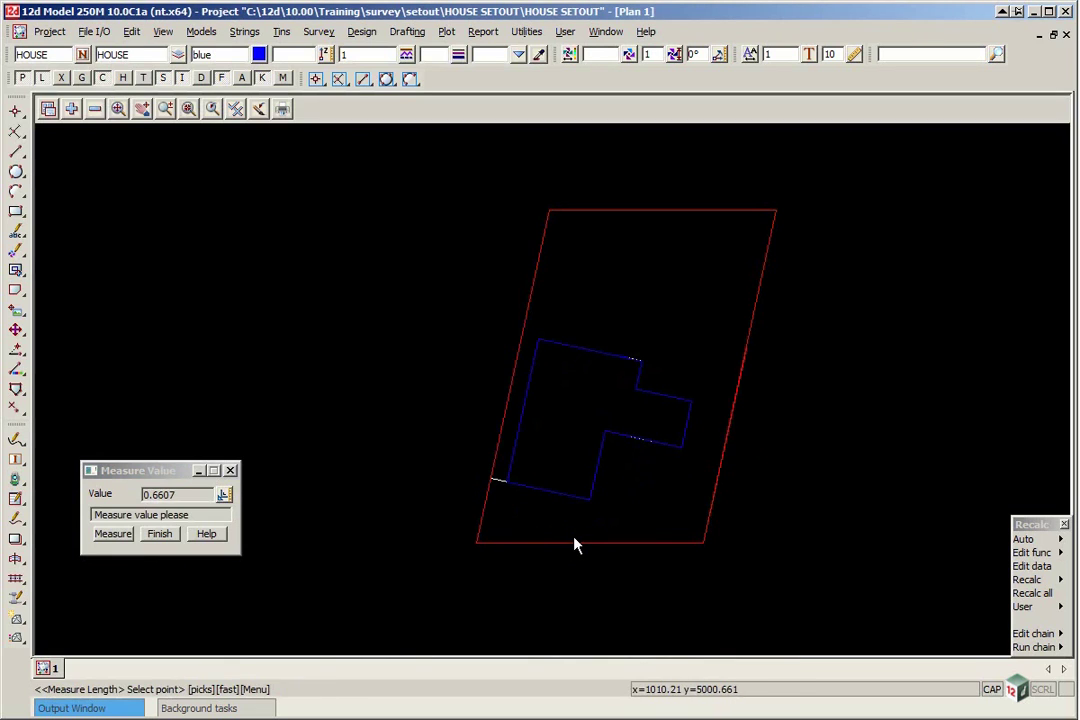
click(590, 509)
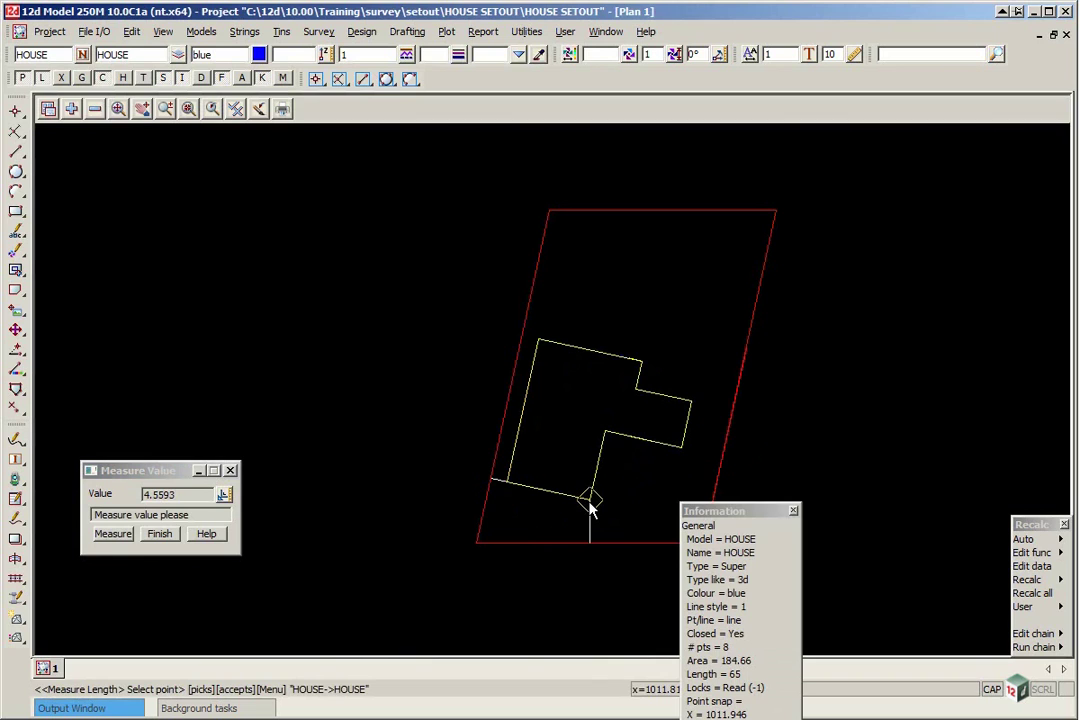
Measure the length from the lot's east boundary to both outer corners of the house's east wing.
click(157, 533)
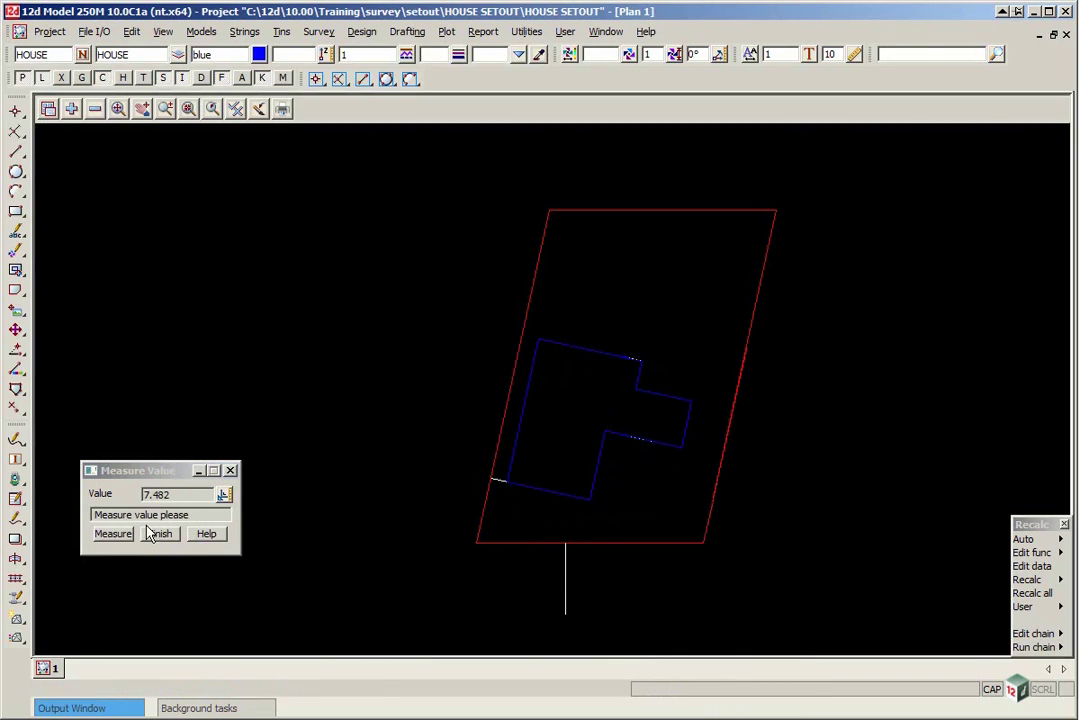
click(705, 513)
click(708, 514)
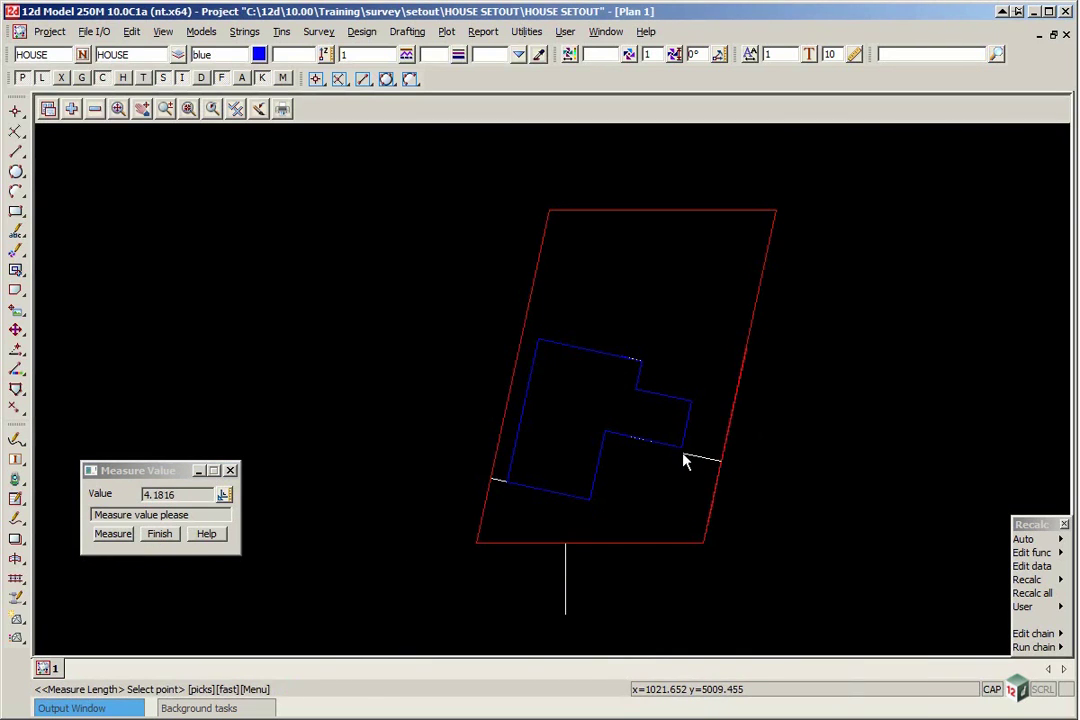
click(683, 452)
click(684, 450)
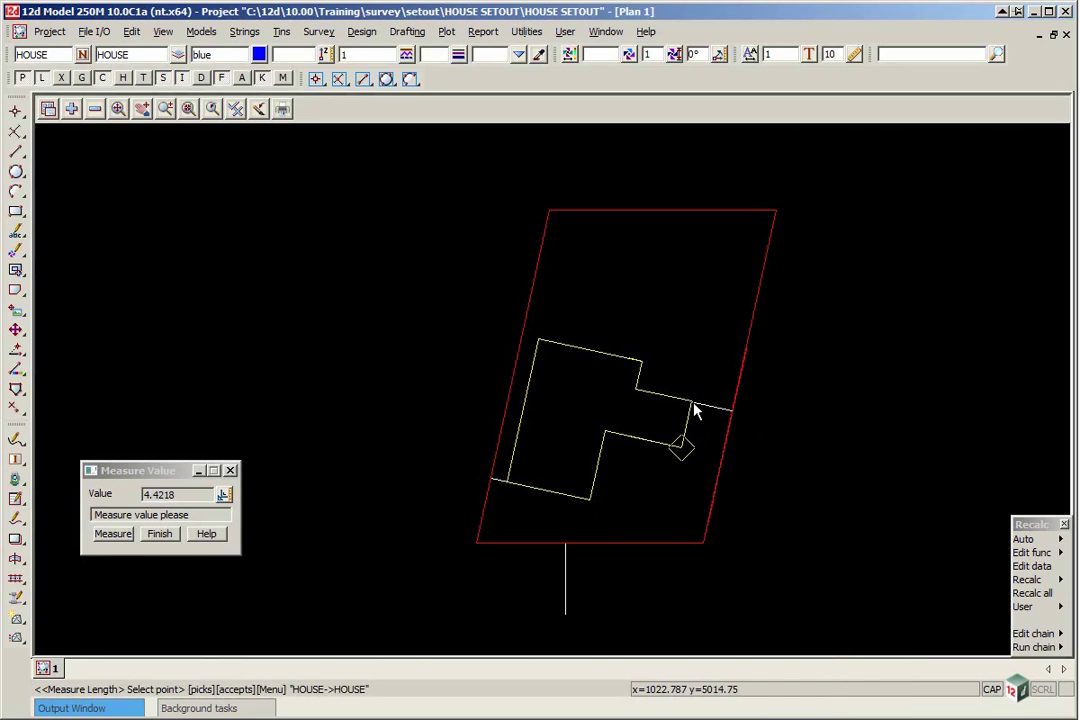
click(694, 405)
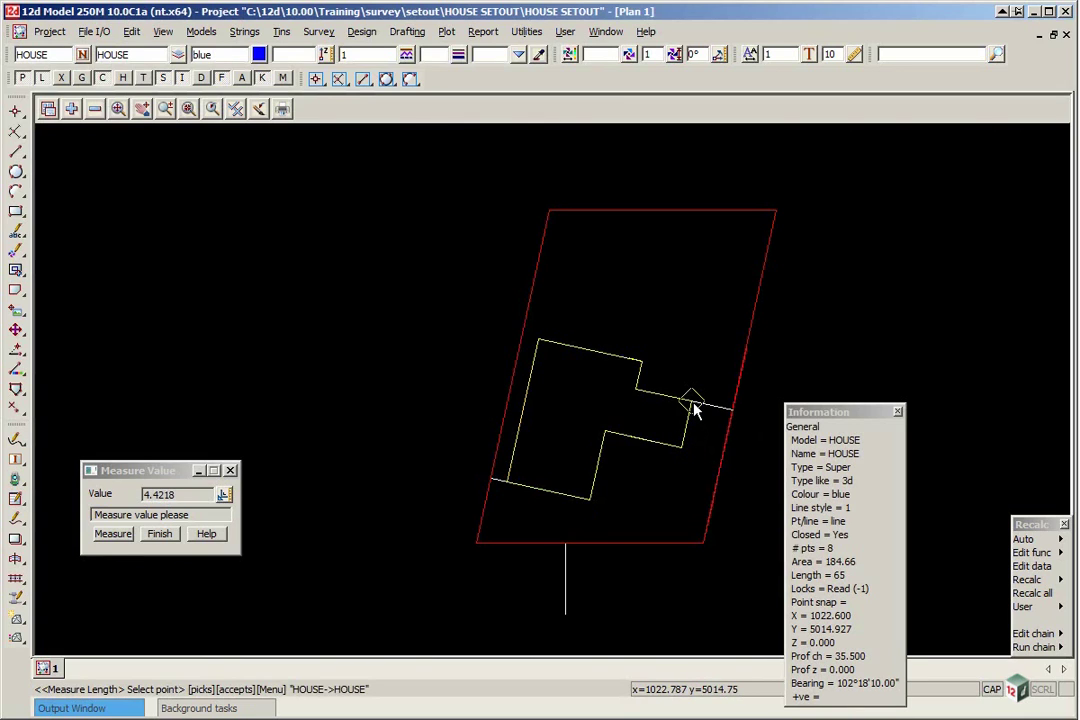
click(696, 408)
scroll(636, 323, down, 2)
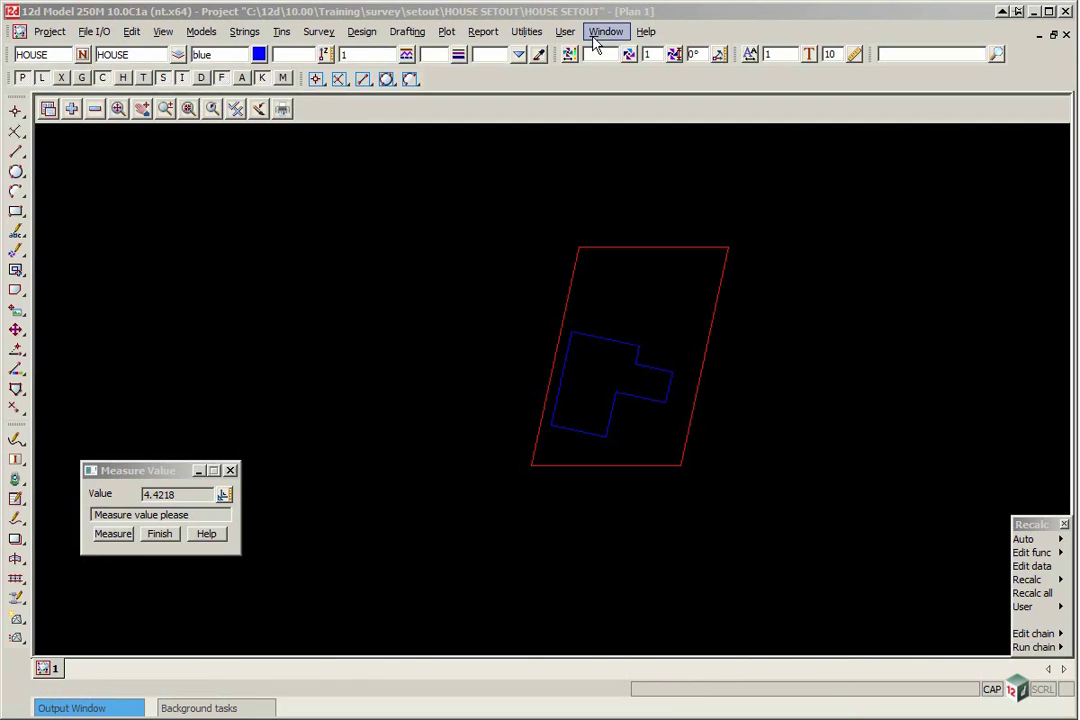
Load the drawing settings from the (GRAPHICS) Text offset 1:200 name and review its model, text style and text size.
click(82, 55)
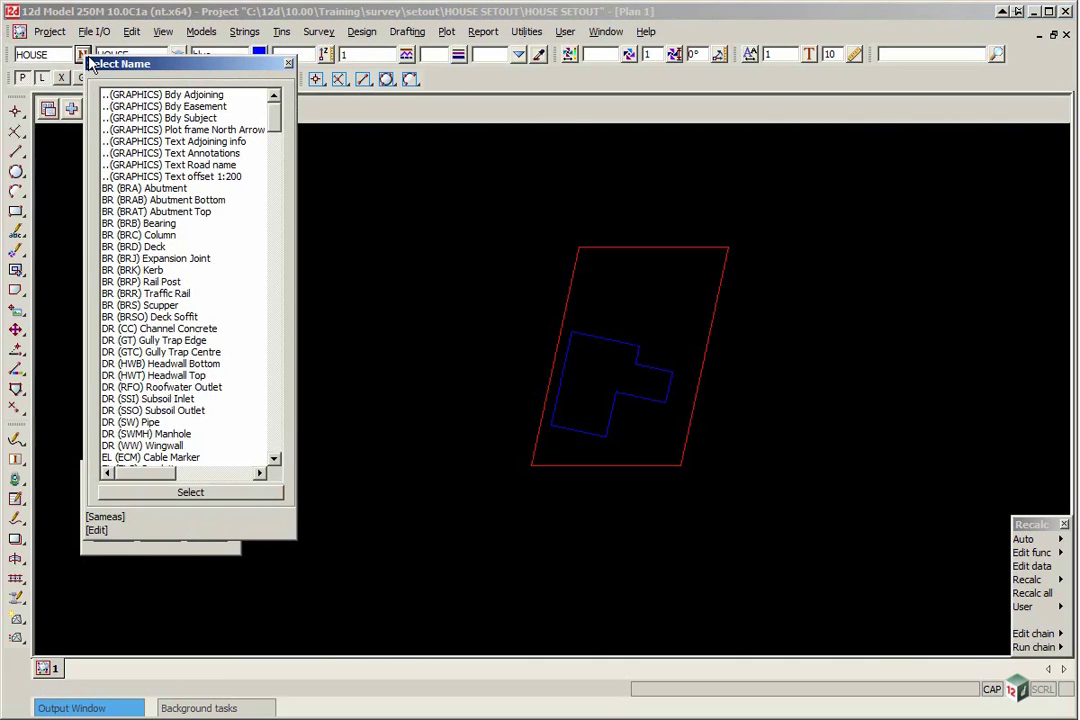
click(120, 176)
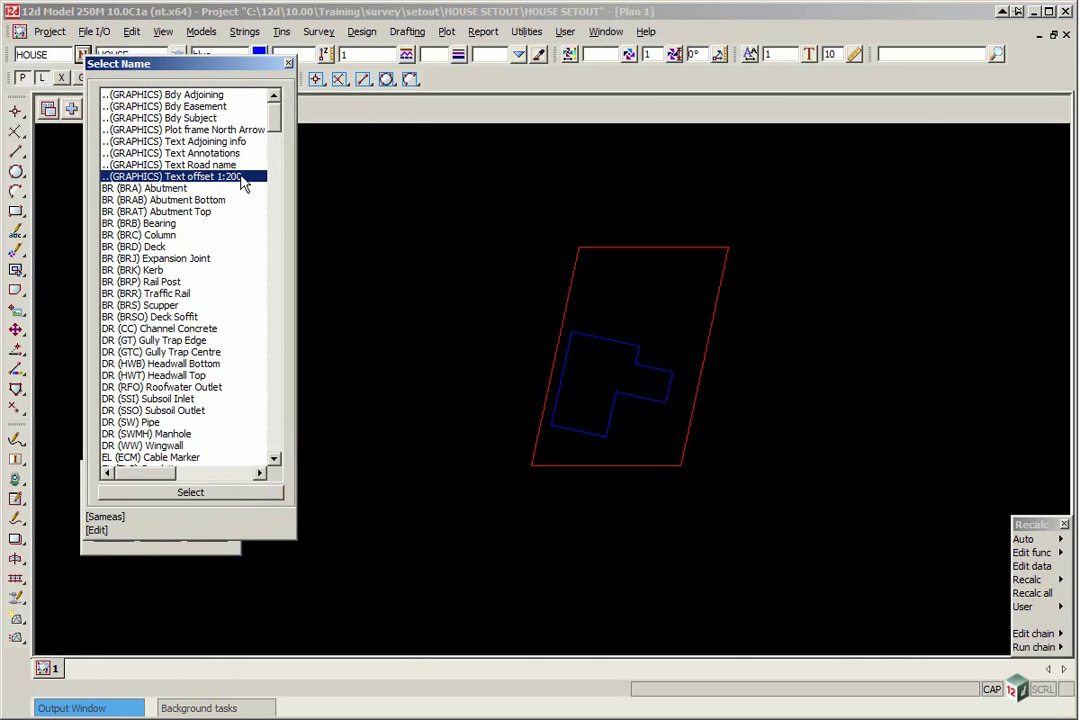
double_click(133, 180)
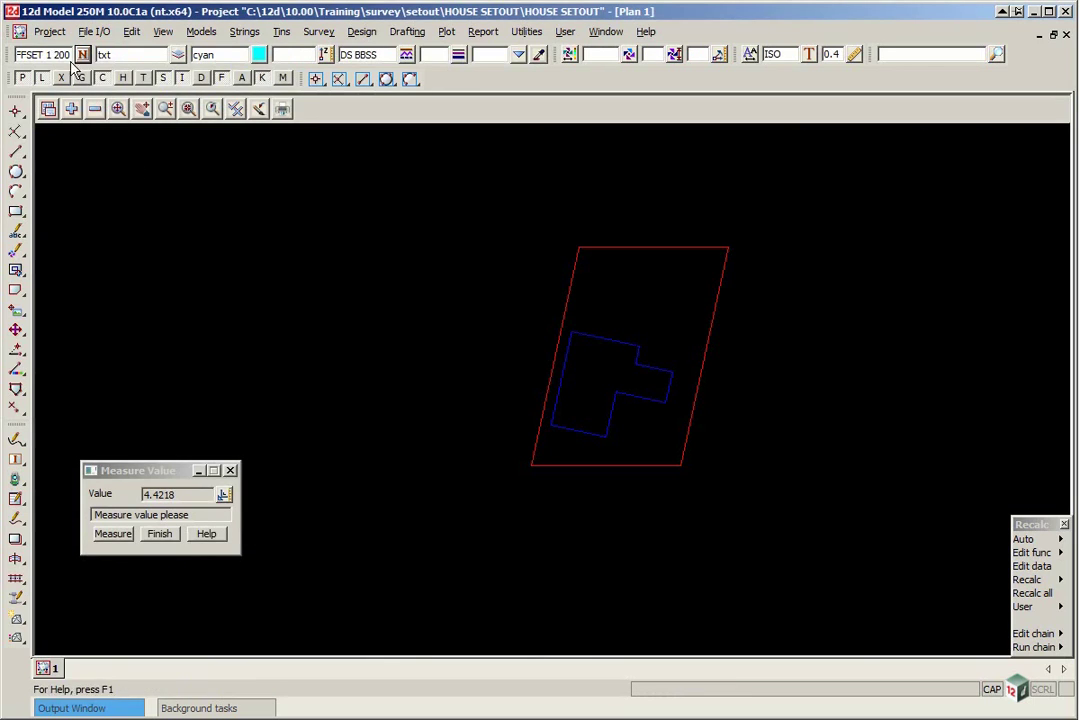
drag(119, 55, 93, 55)
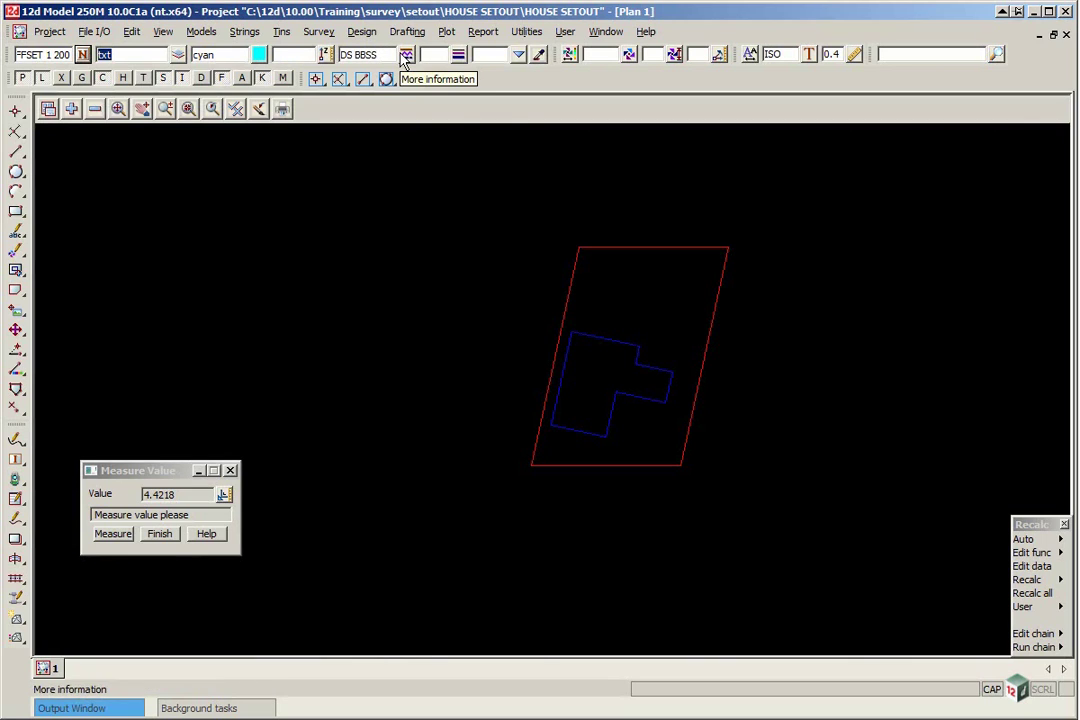
click(787, 54)
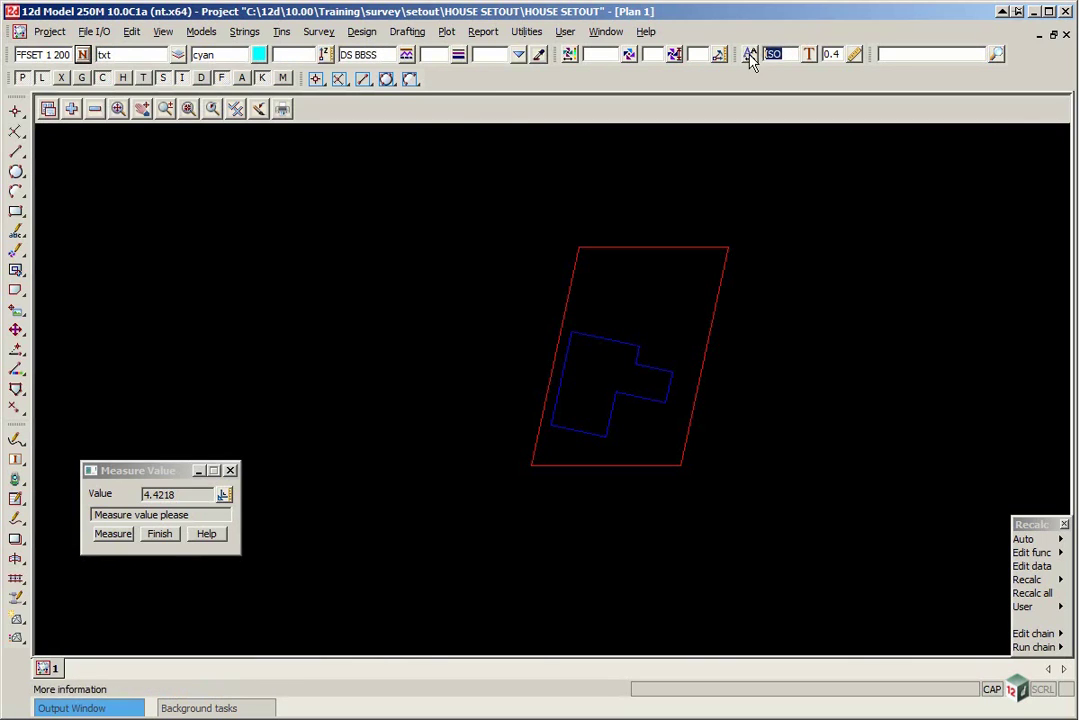
click(826, 54)
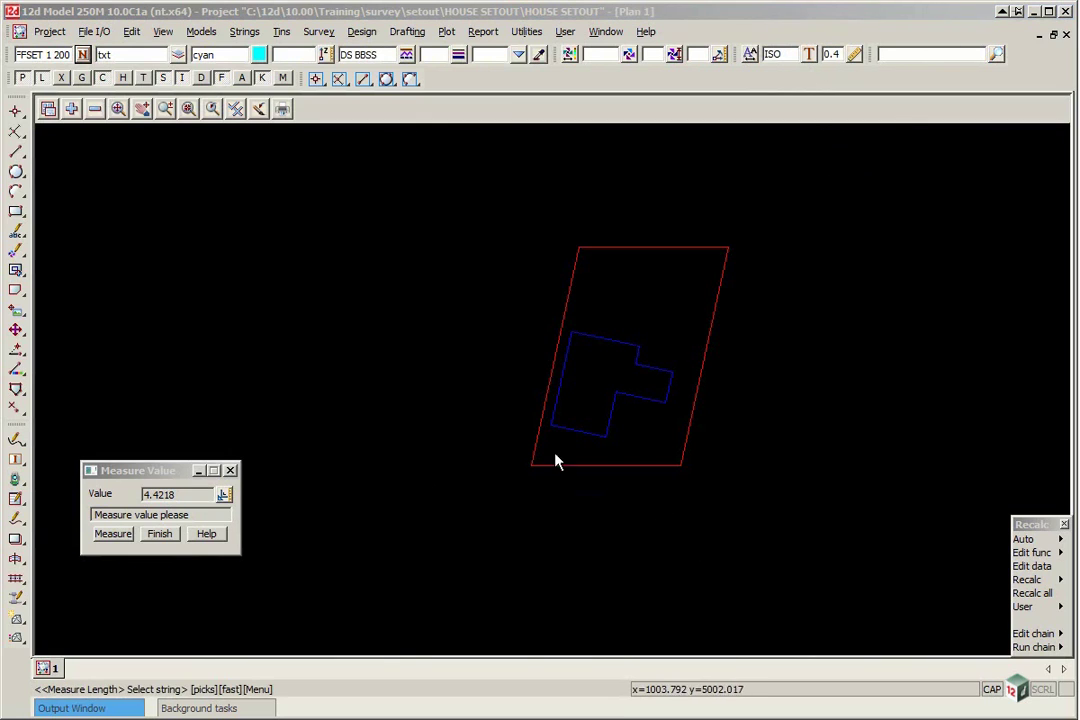
Label the perpendicular offset from the lot's west boundary to the house's north-west corner.
scroll(540, 338, up, 2)
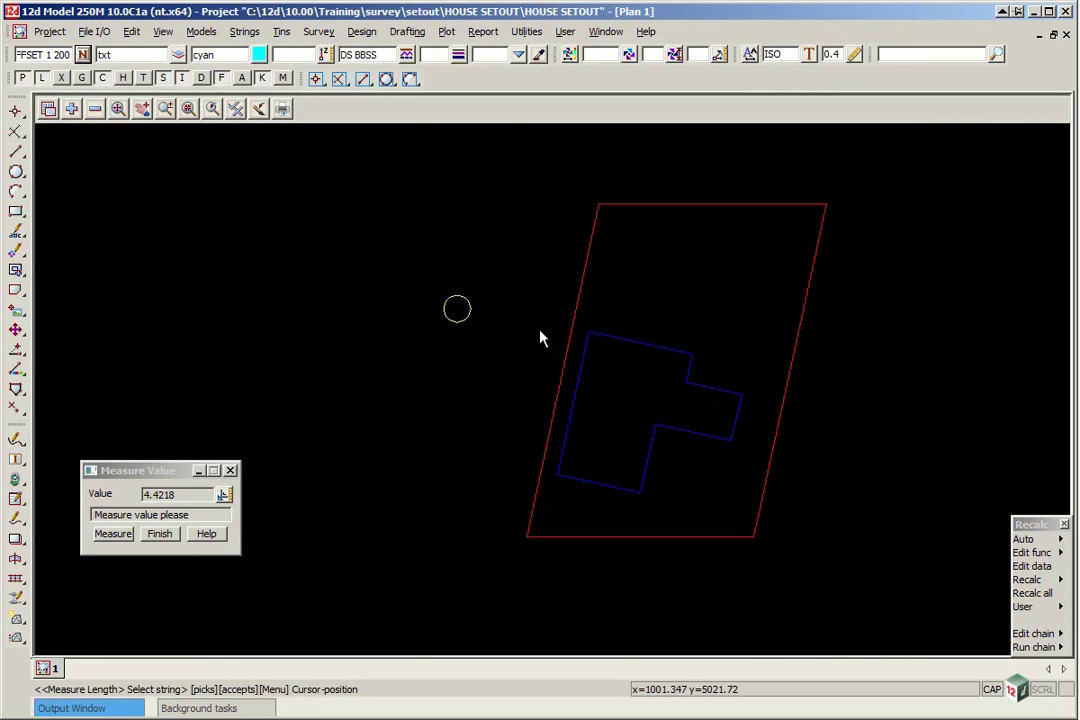
click(242, 32)
mouse_move(232, 64)
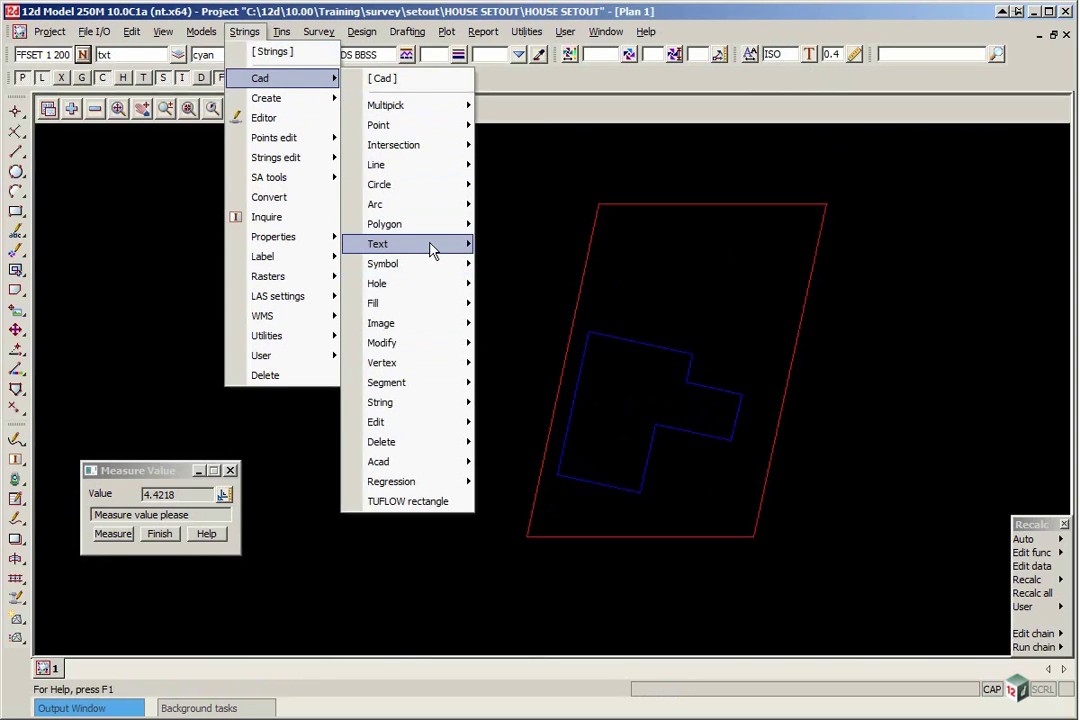
mouse_move(431, 244)
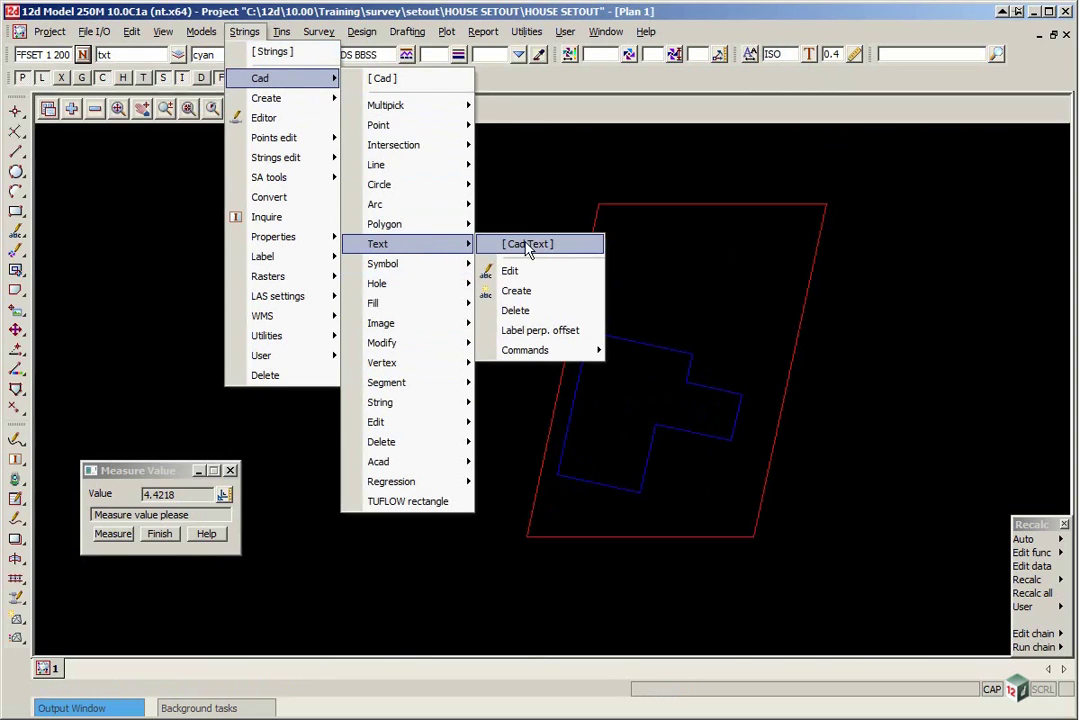
click(560, 340)
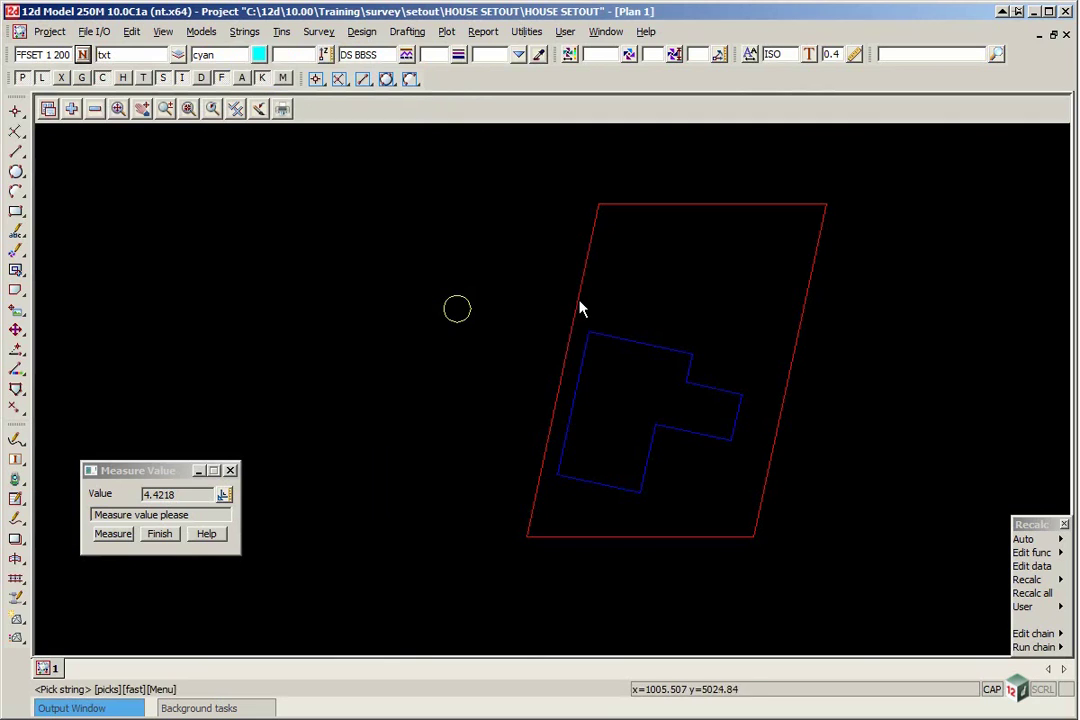
click(580, 290)
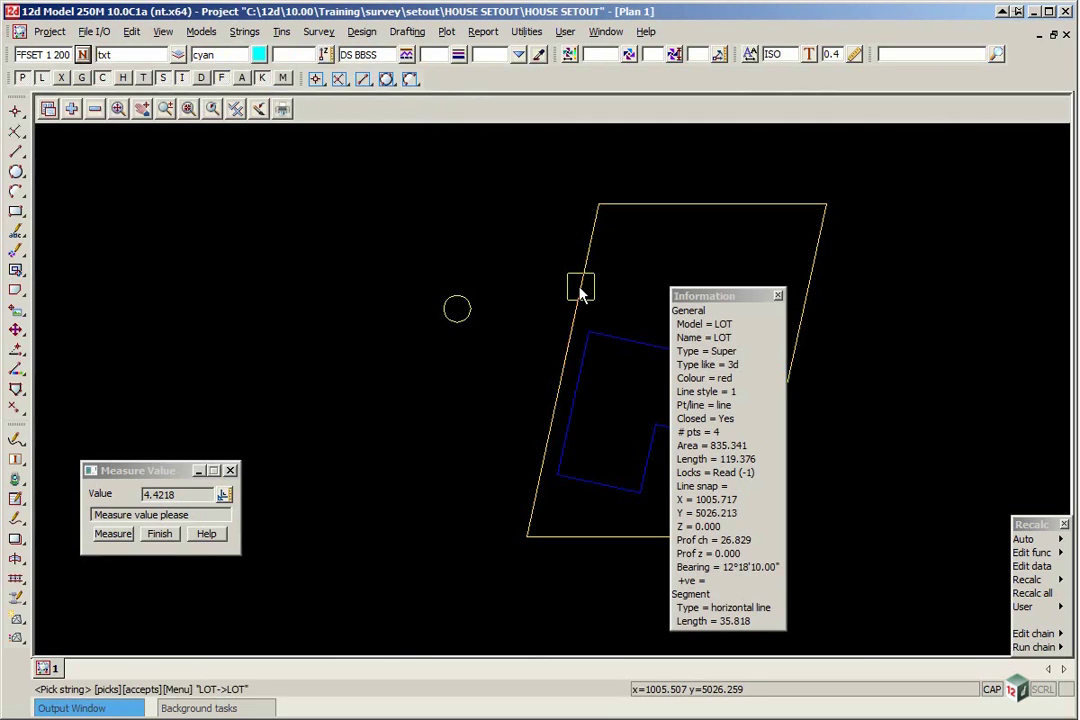
middle_click(580, 290)
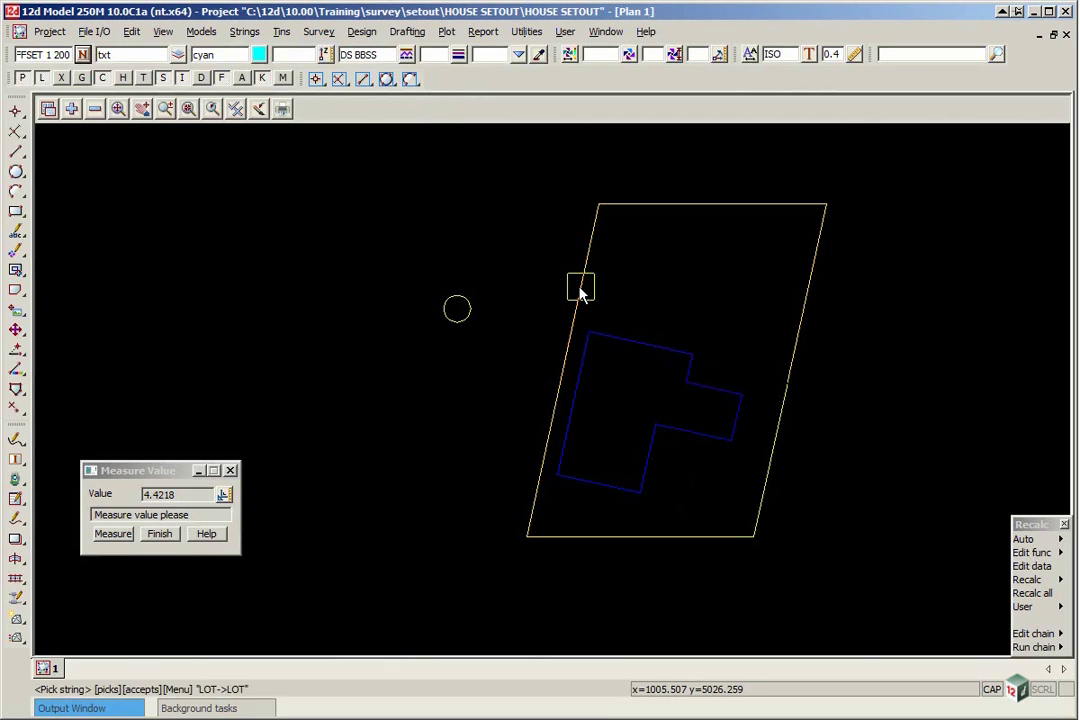
click(594, 338)
middle_click(594, 338)
scroll(564, 350, up, 1)
scroll(564, 350, up, 4)
scroll(583, 240, down, 4)
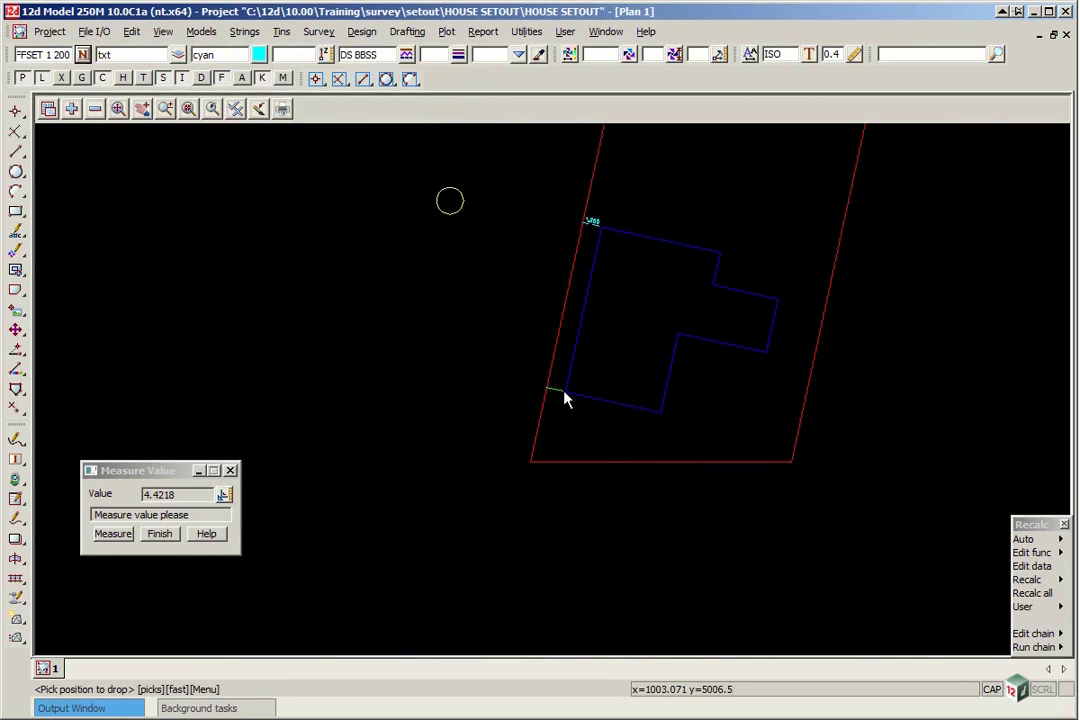
Label the perpendicular boundary offsets at the house's south-west corner, southernmost corner and both outer corners of the east wing.
click(565, 397)
middle_click(565, 397)
click(662, 421)
middle_click(668, 417)
click(767, 354)
middle_click(776, 333)
click(783, 305)
middle_click(786, 305)
key(Escape)
scroll(593, 207, up, 5)
scroll(580, 210, down, 5)
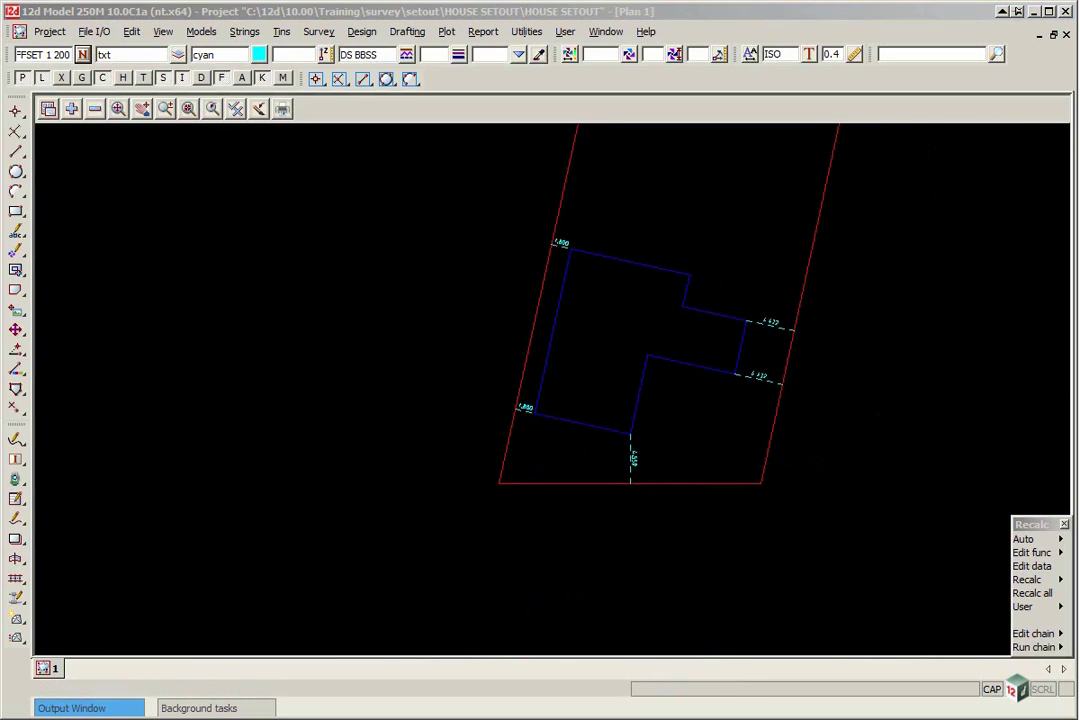
Open Bearing/distance labelling (2) and read the label settings from the user library parameter file Detail v10.1.lbf.
click(290, 459)
scroll(293, 562, down, 3)
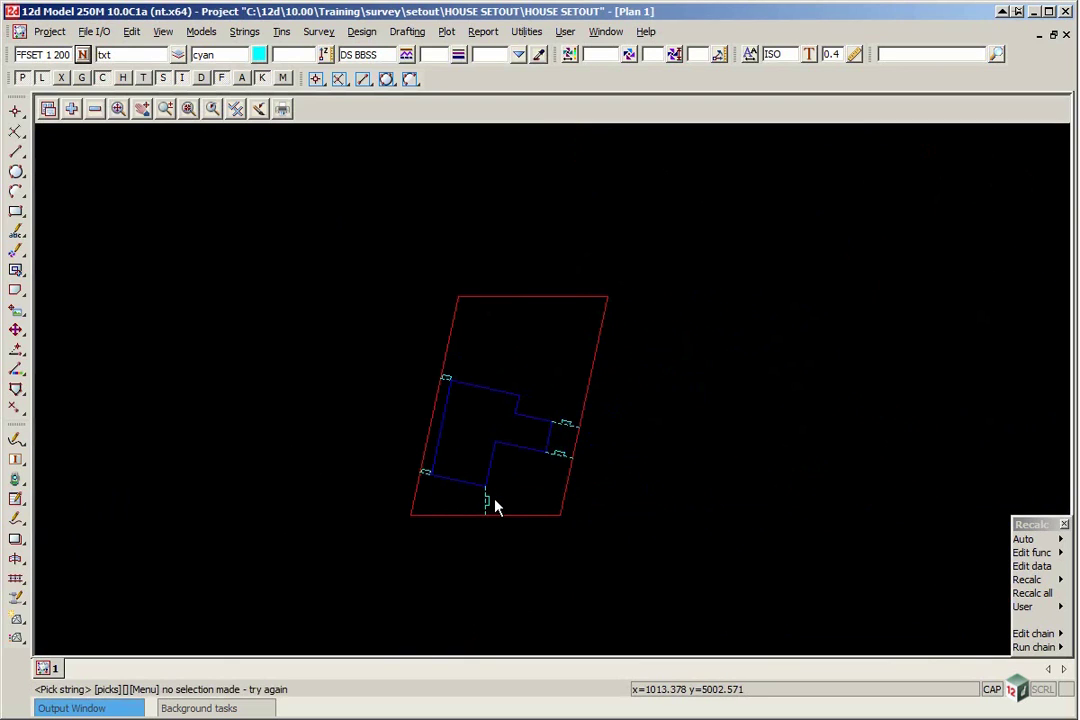
scroll(388, 446, up, 2)
scroll(365, 410, down, 2)
click(407, 31)
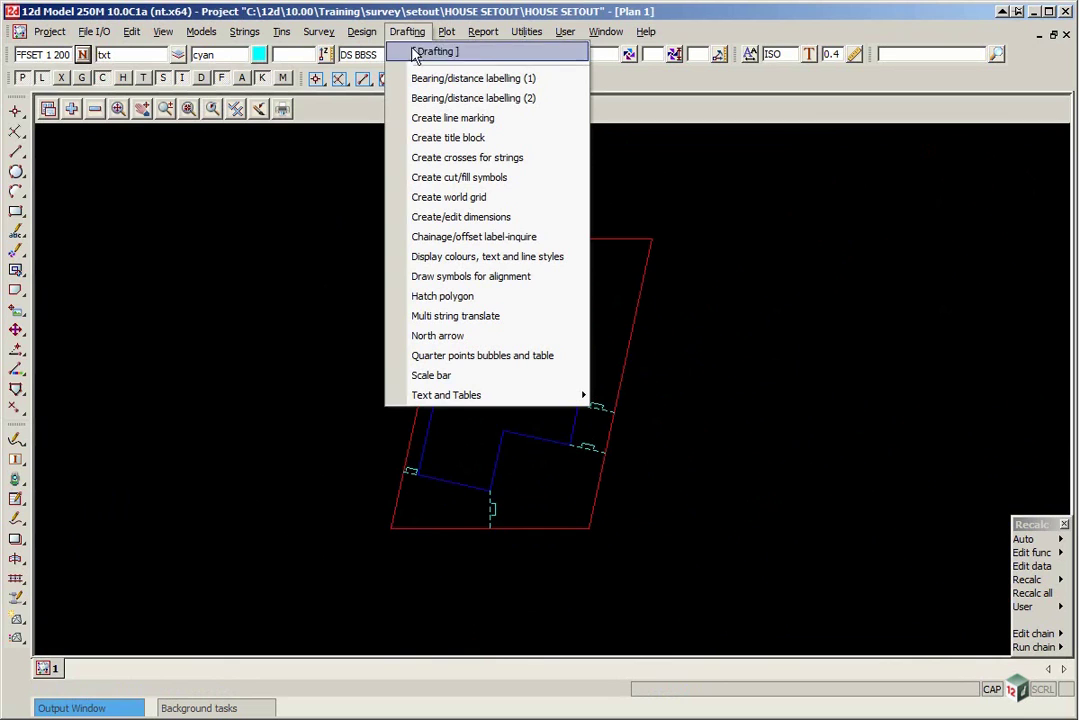
click(436, 98)
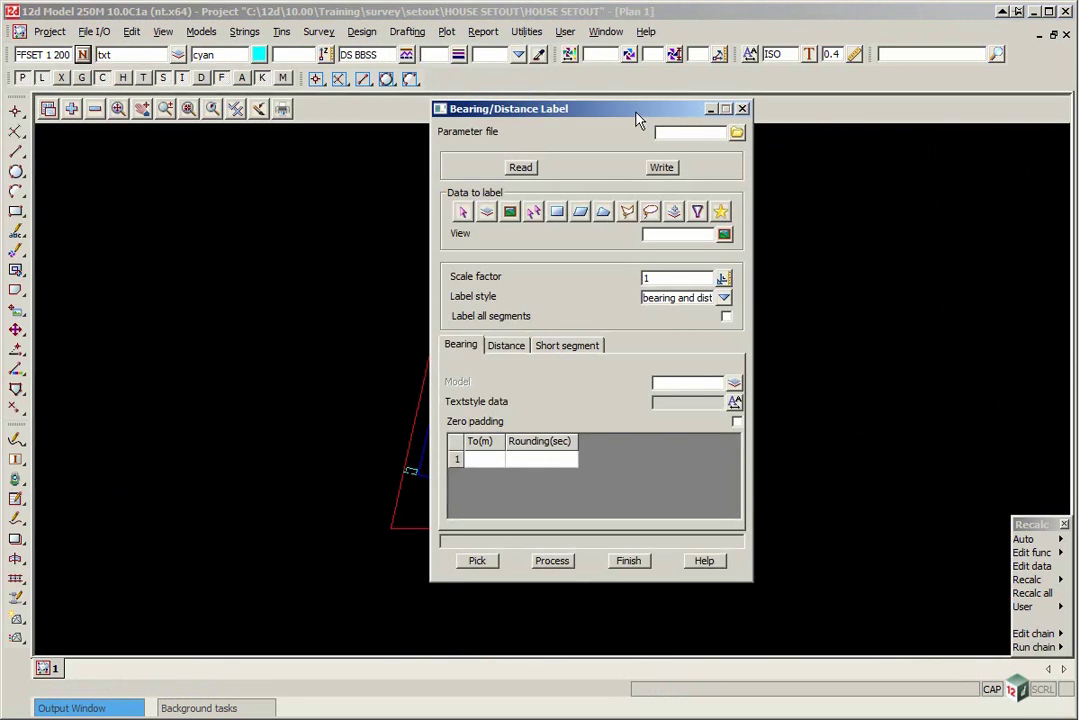
drag(637, 119, 812, 121)
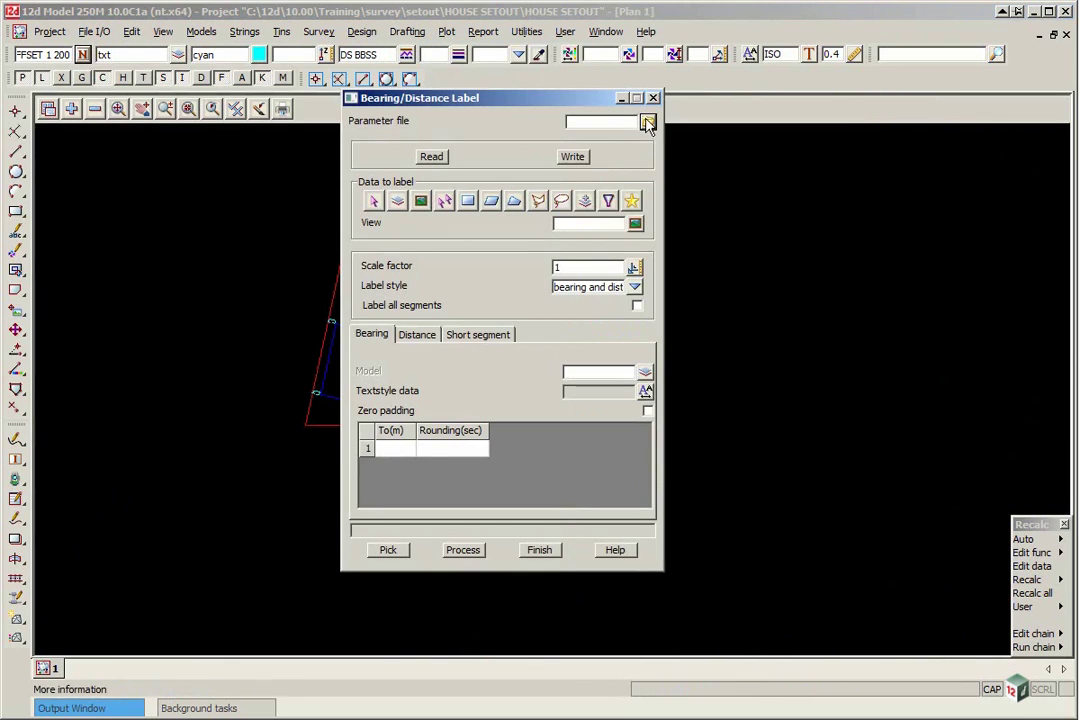
click(648, 121)
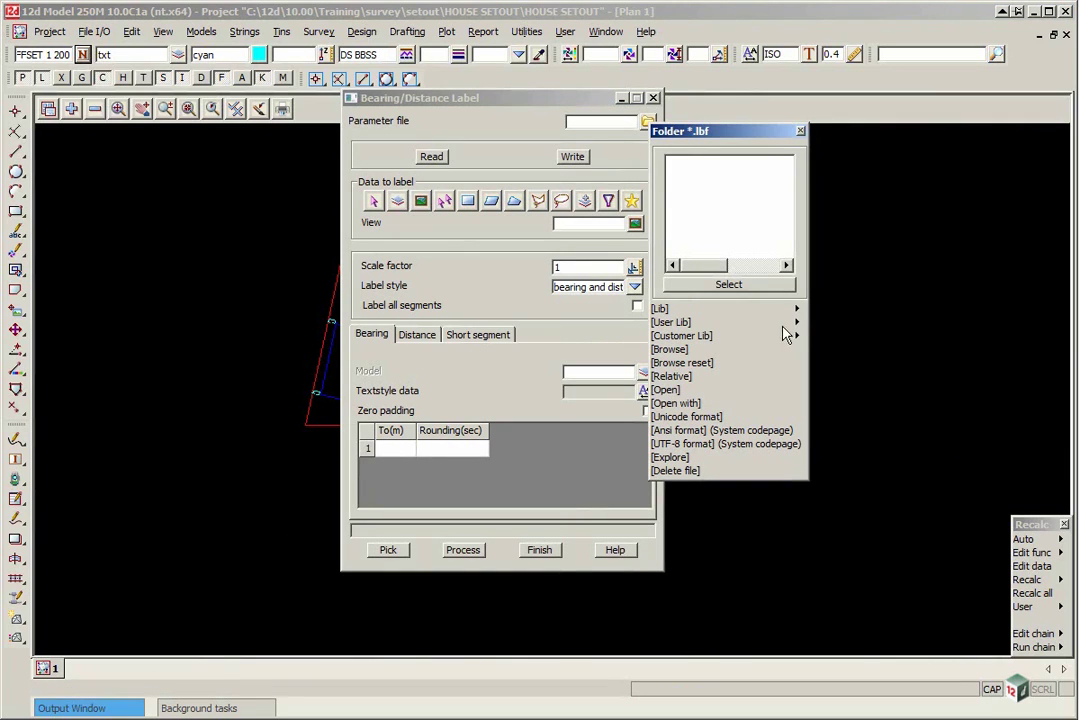
mouse_move(789, 325)
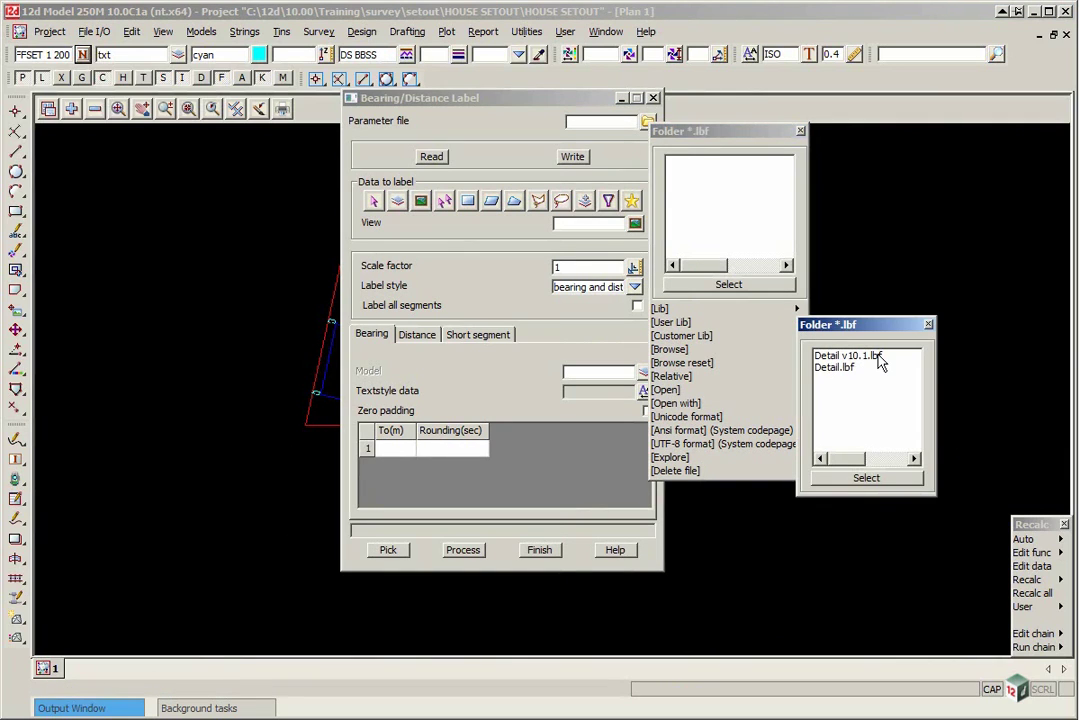
double_click(870, 358)
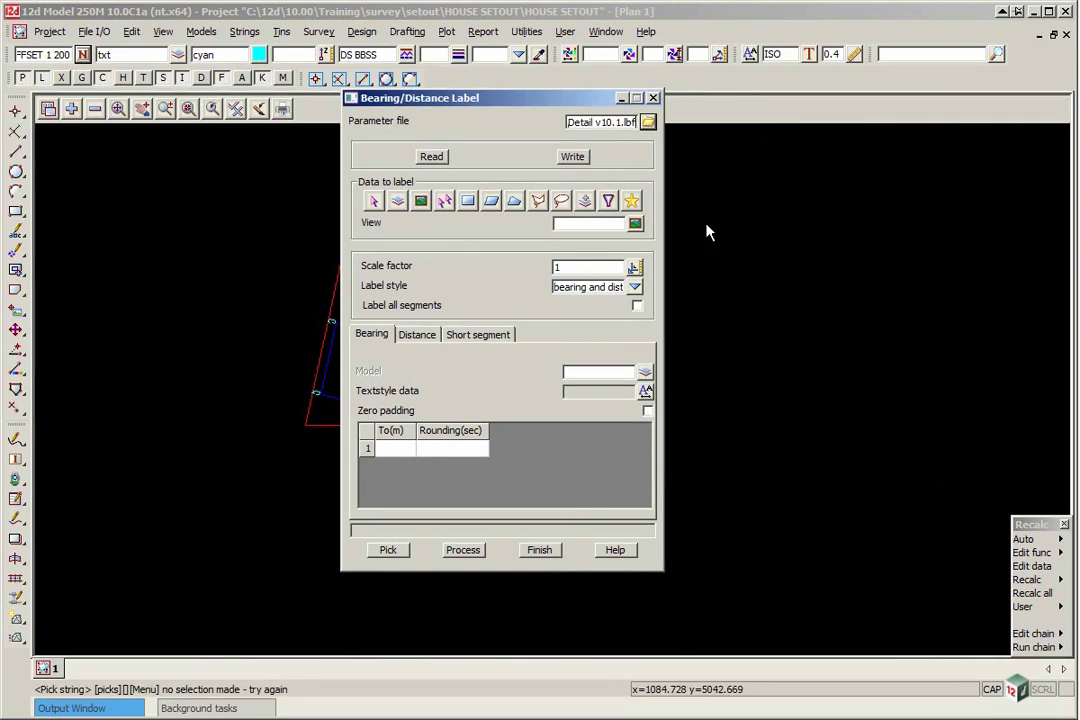
click(431, 157)
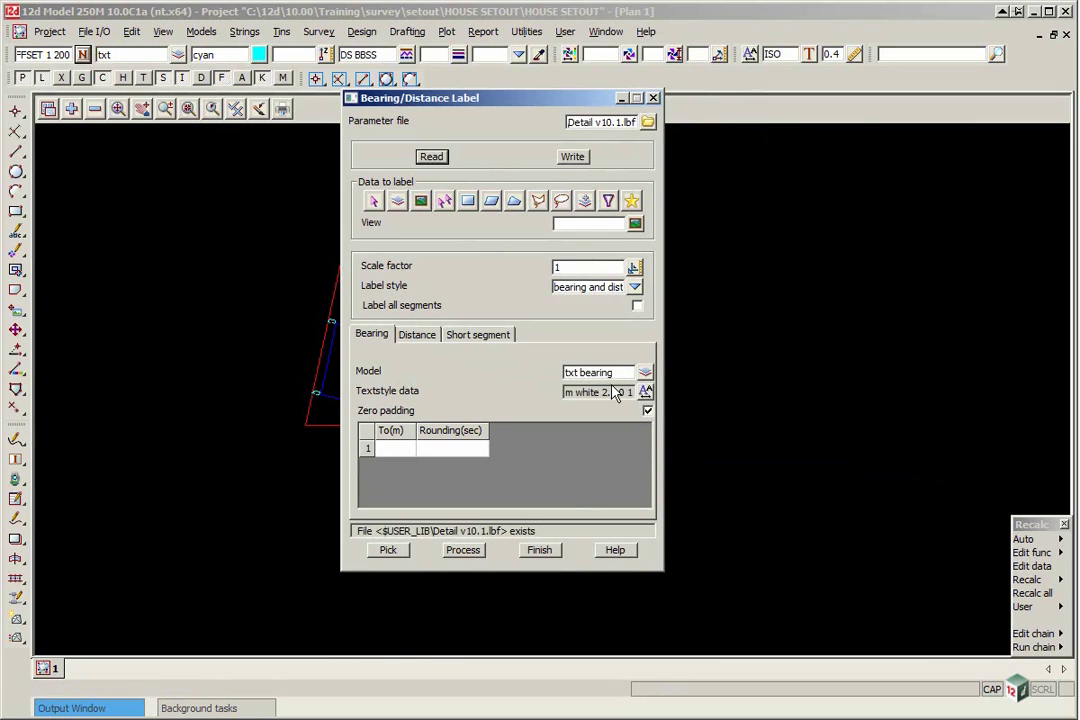
Create bearing and distance labels for the LOT string with all segments labelled.
drag(458, 103, 631, 95)
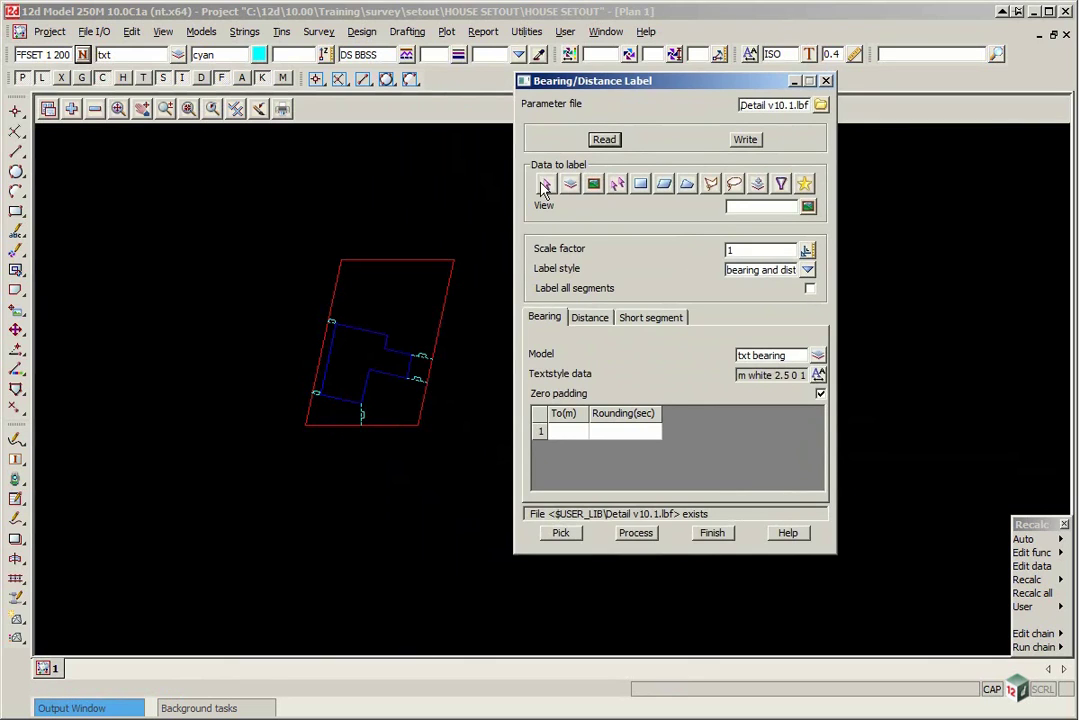
click(547, 183)
click(405, 262)
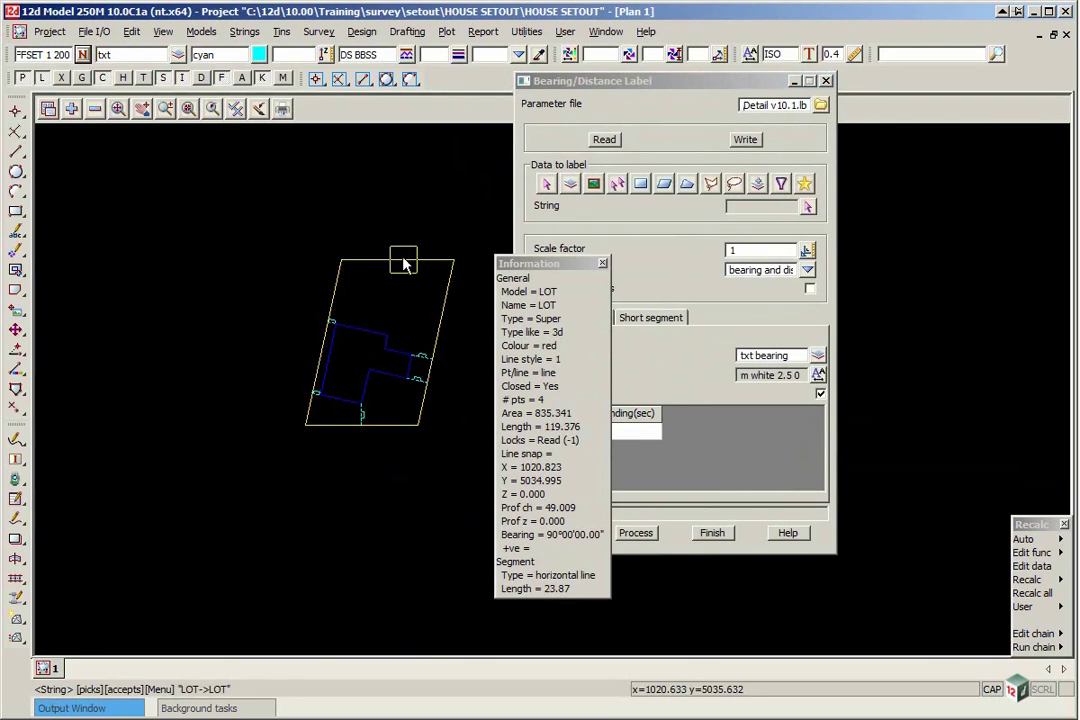
middle_click(404, 261)
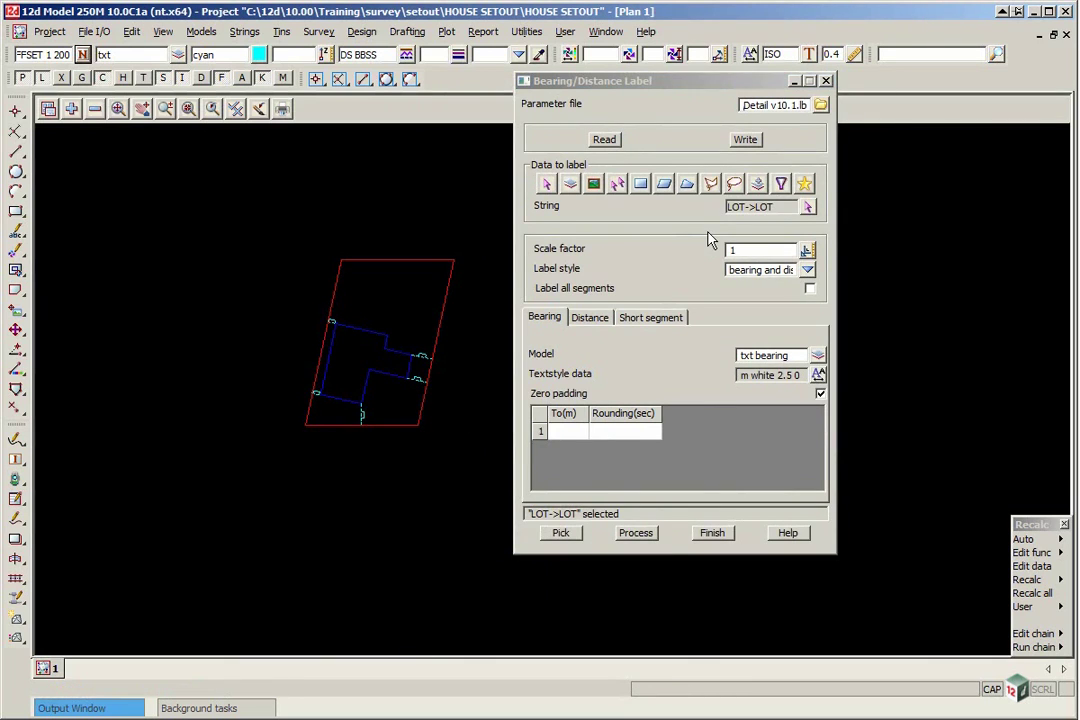
click(814, 298)
click(811, 290)
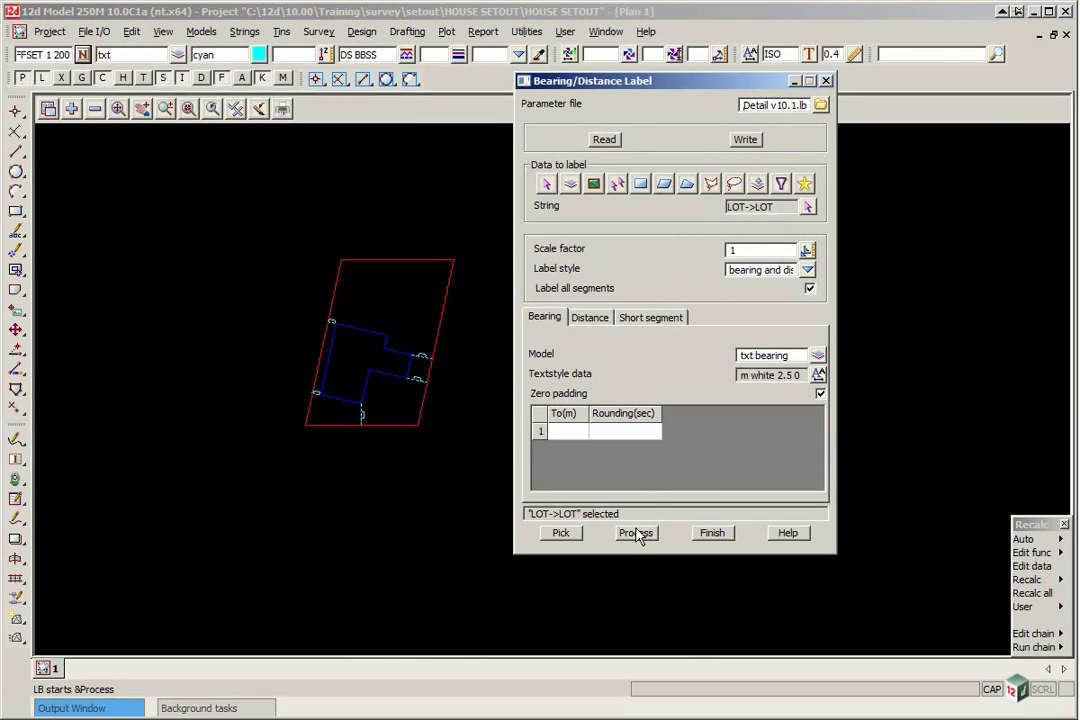
click(637, 533)
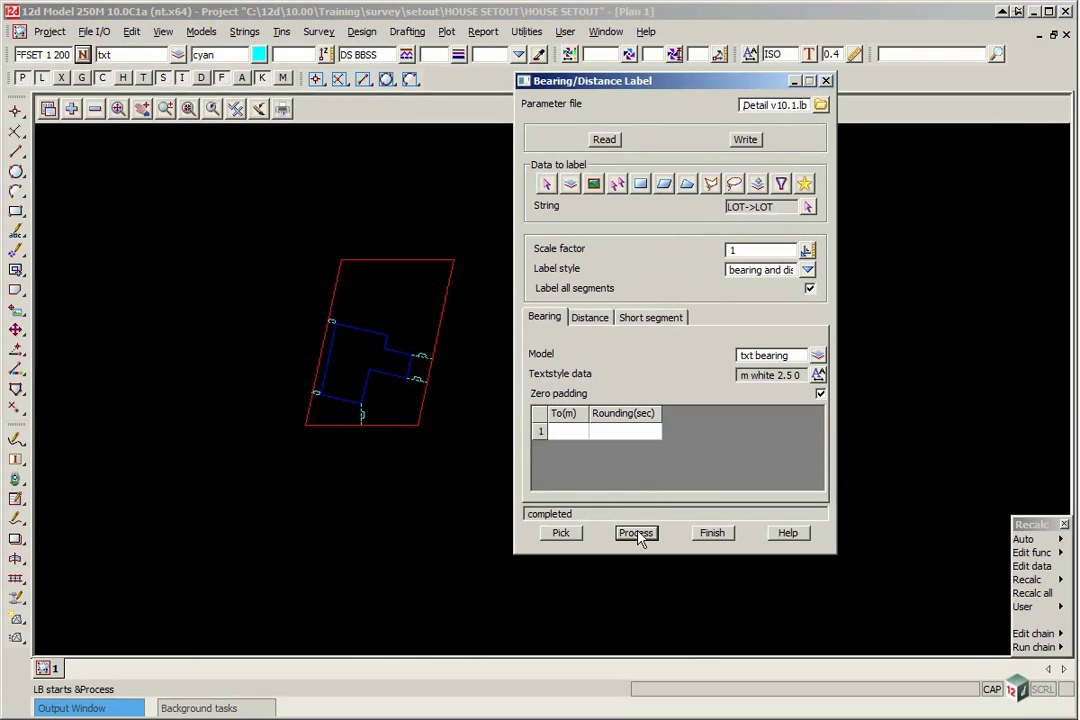
Add the txt bearing and txt distance models to plan view 1 and inspect the lot labels.
click(71, 108)
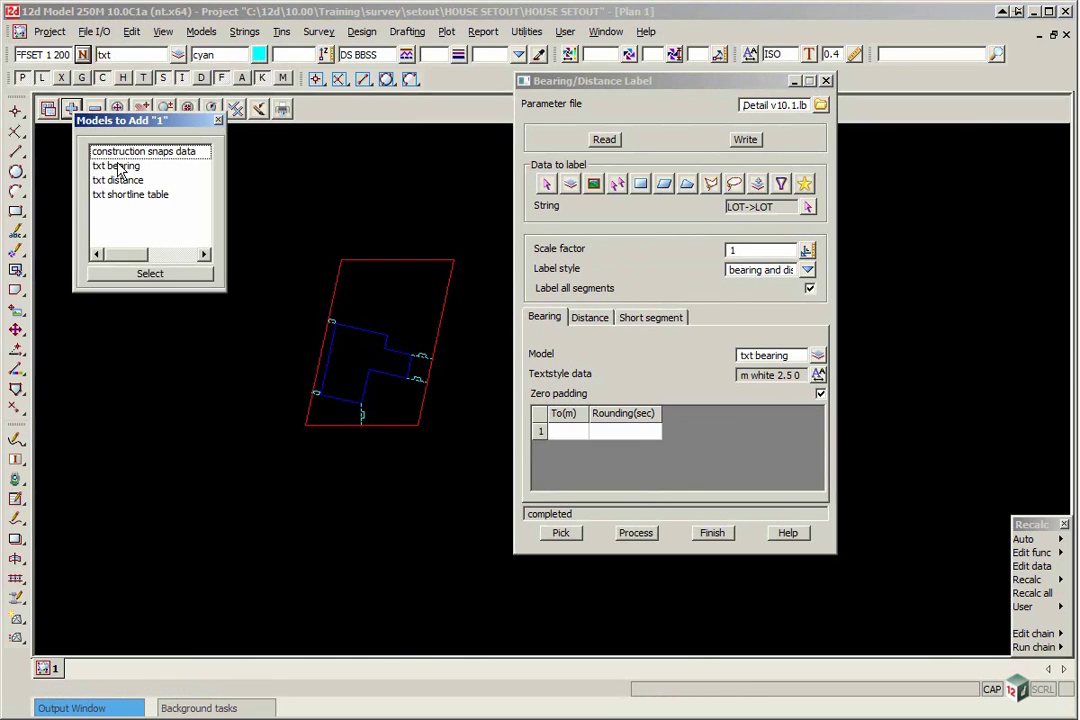
click(113, 165)
click(110, 180)
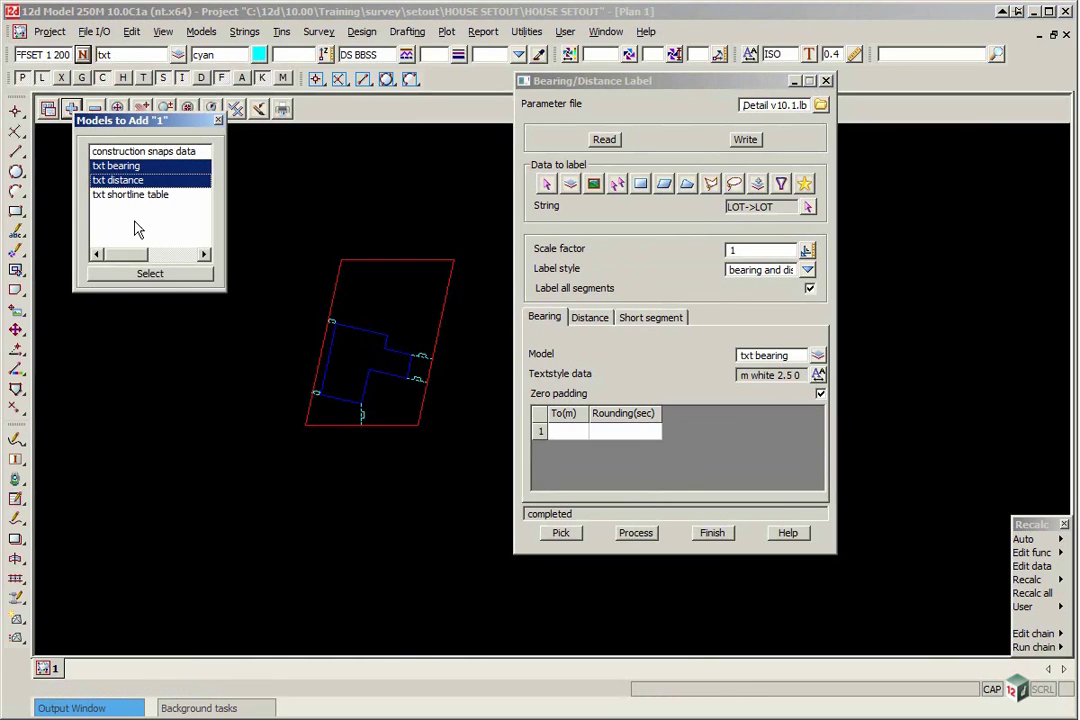
click(168, 274)
scroll(480, 338, up, 1)
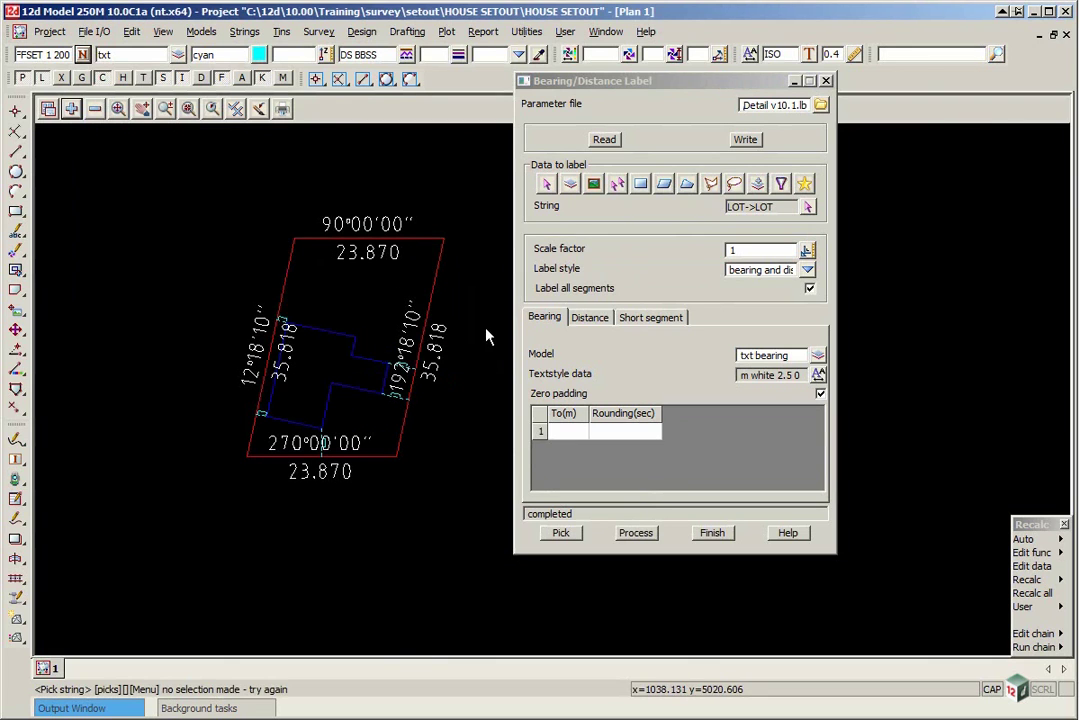
scroll(410, 270, up, 3)
scroll(175, 307, down, 1)
scroll(178, 275, up, 1)
scroll(181, 245, down, 3)
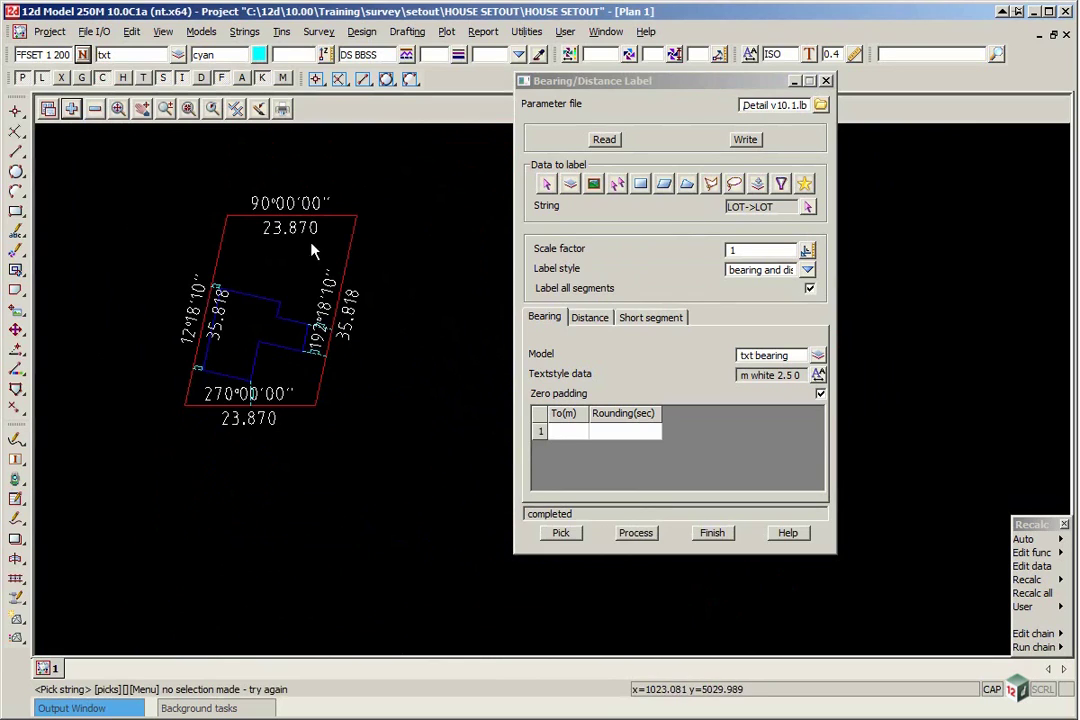
Set the plotting scale of plan view 1 to 200 and check the label size against the drawing.
click(48, 112)
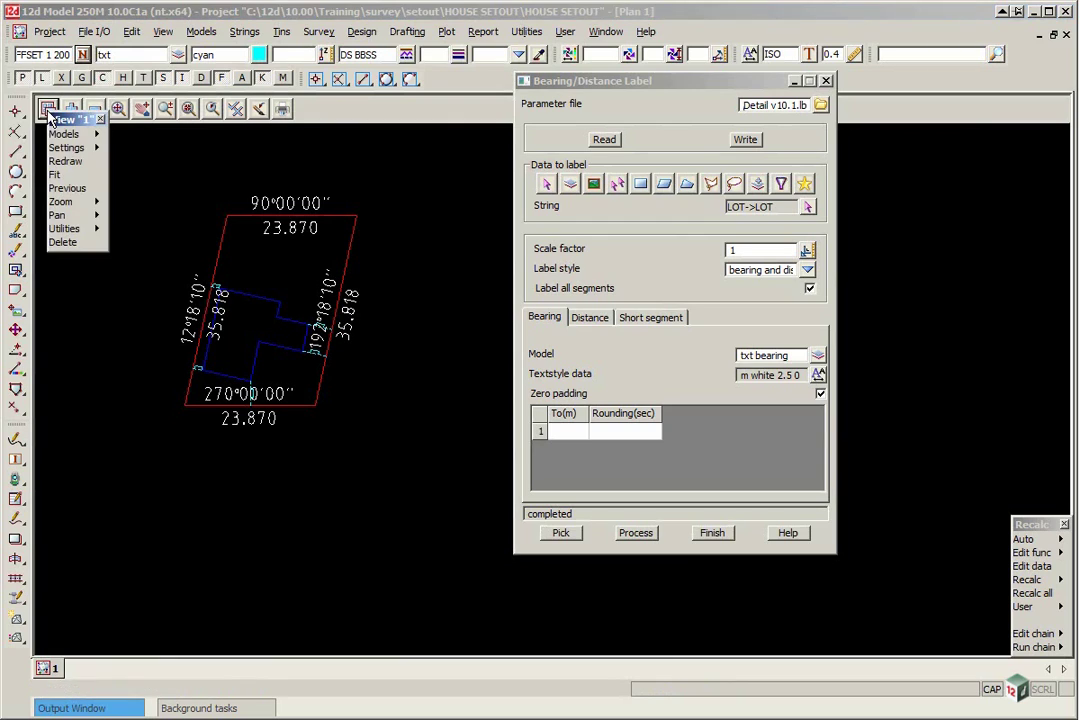
click(66, 147)
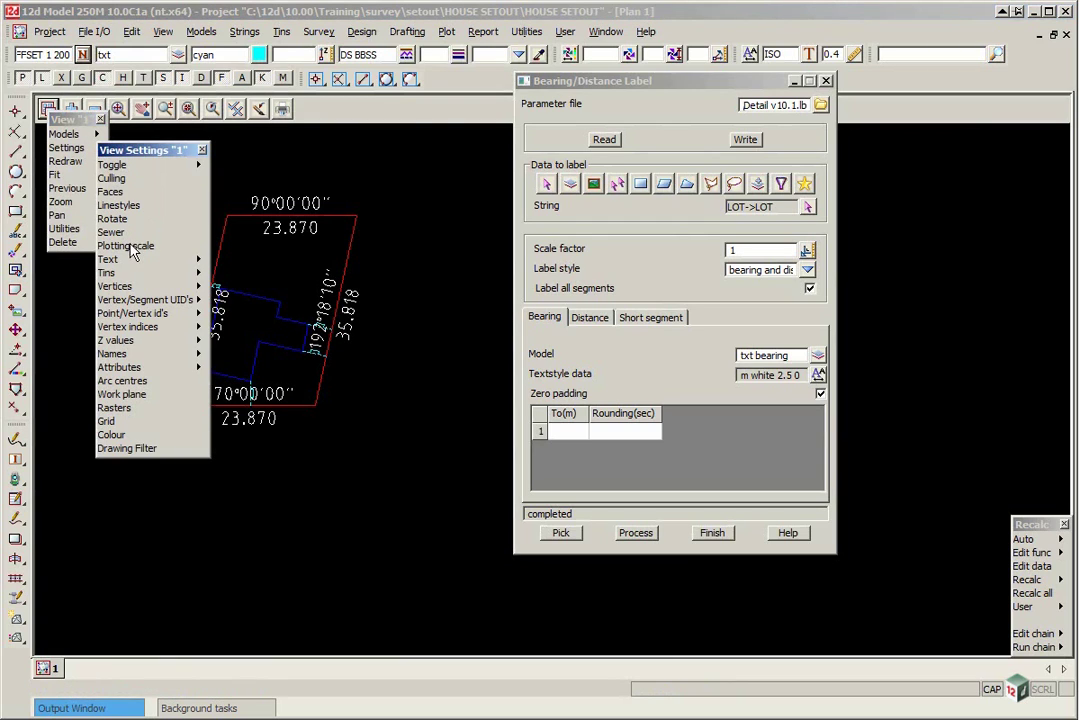
click(131, 249)
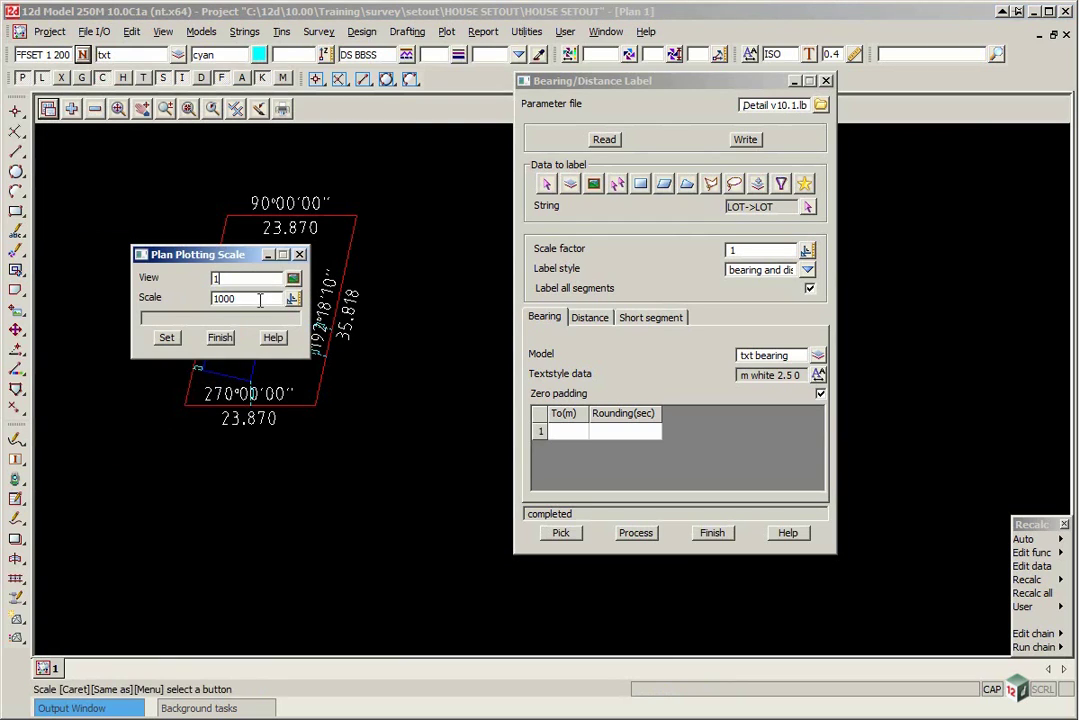
text(20)
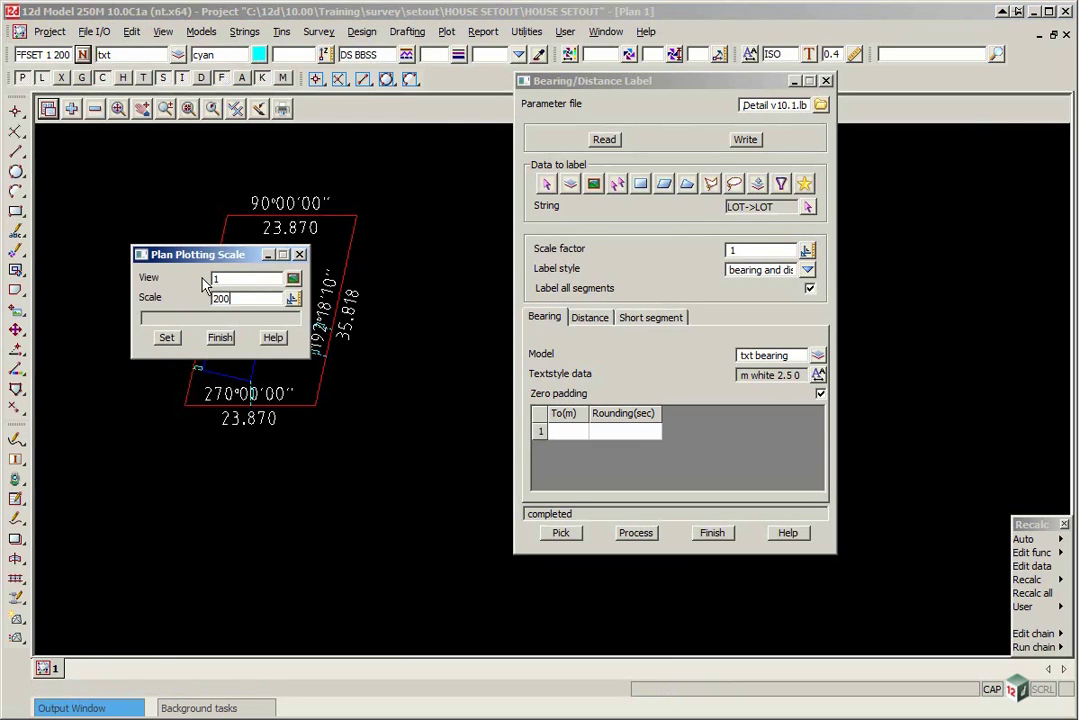
click(166, 337)
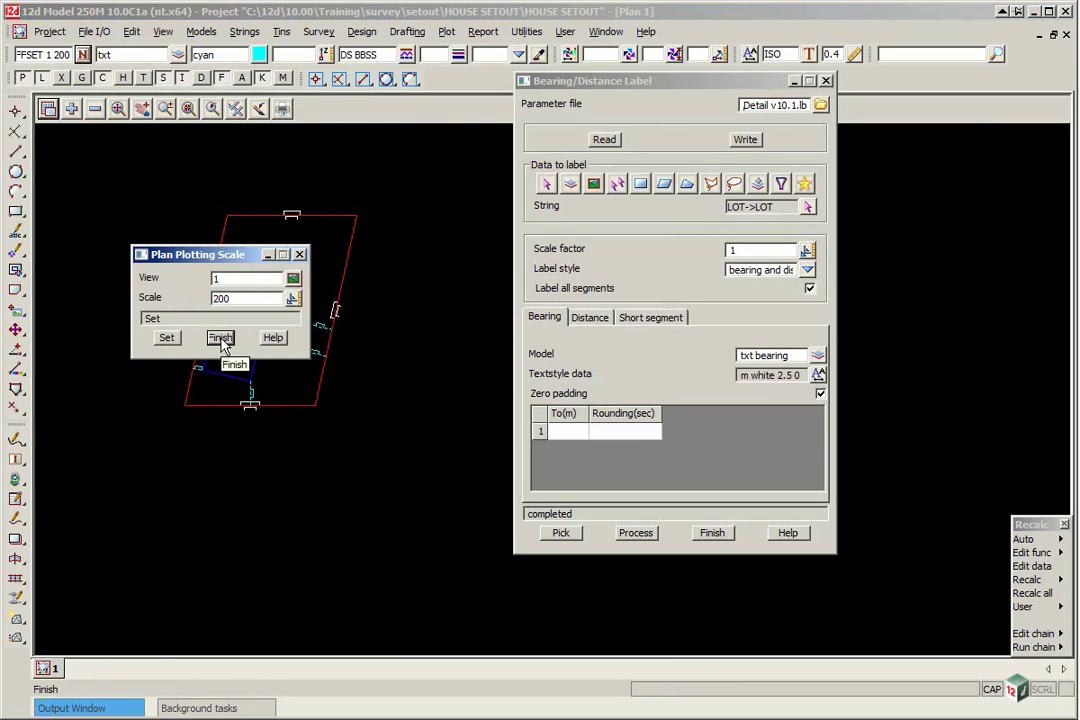
click(220, 338)
scroll(185, 275, up, 3)
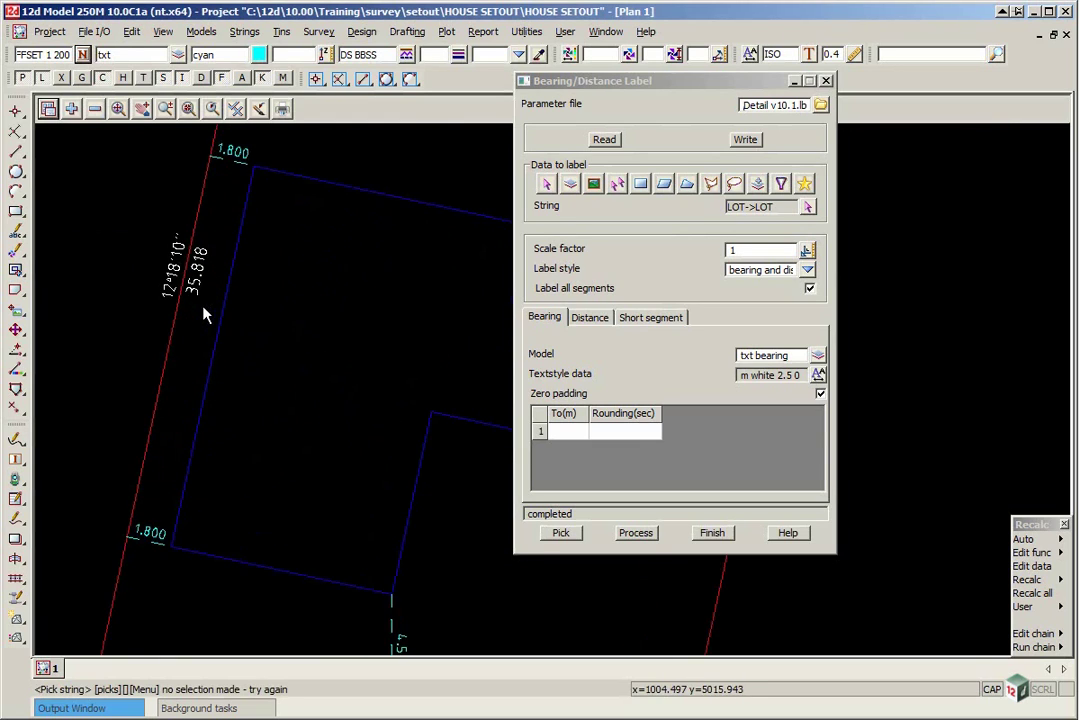
scroll(180, 280, down, 3)
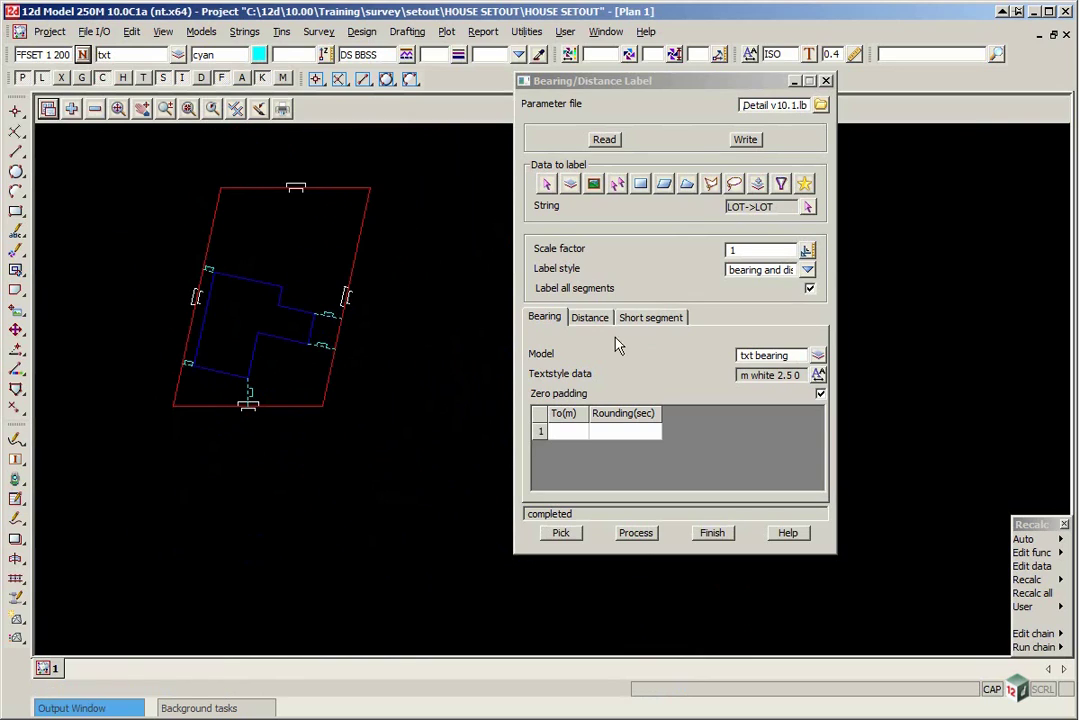
Clear the bearing label model and label all segments of the HOUSE string with distances only, then finish labelling.
click(785, 355)
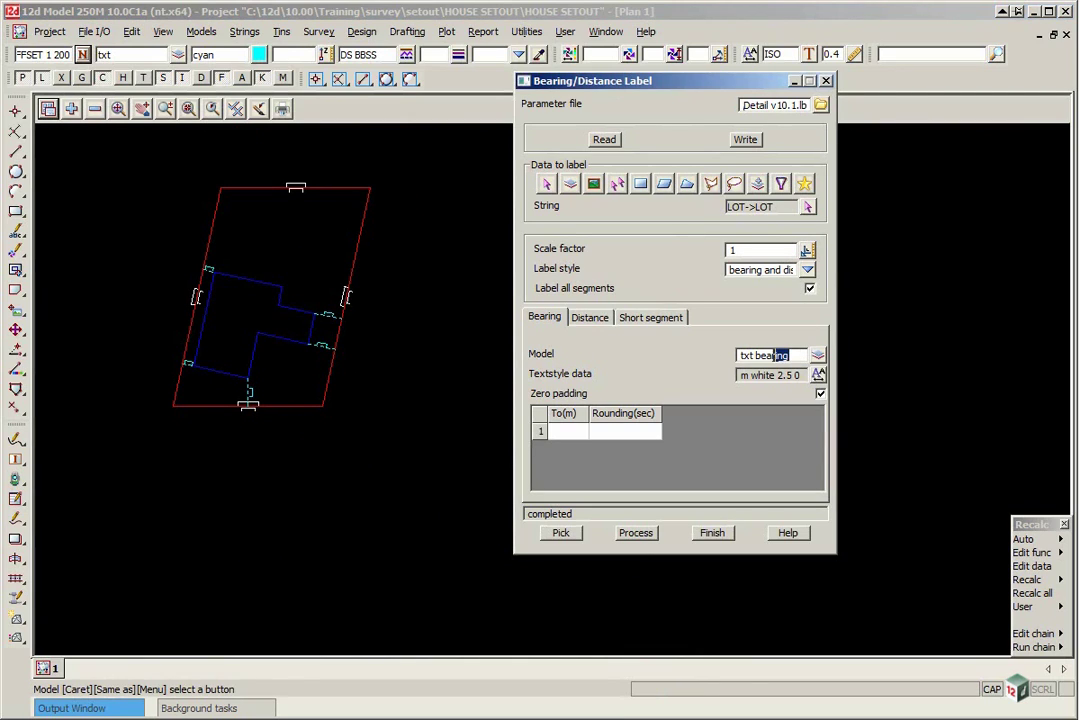
key(Delete)
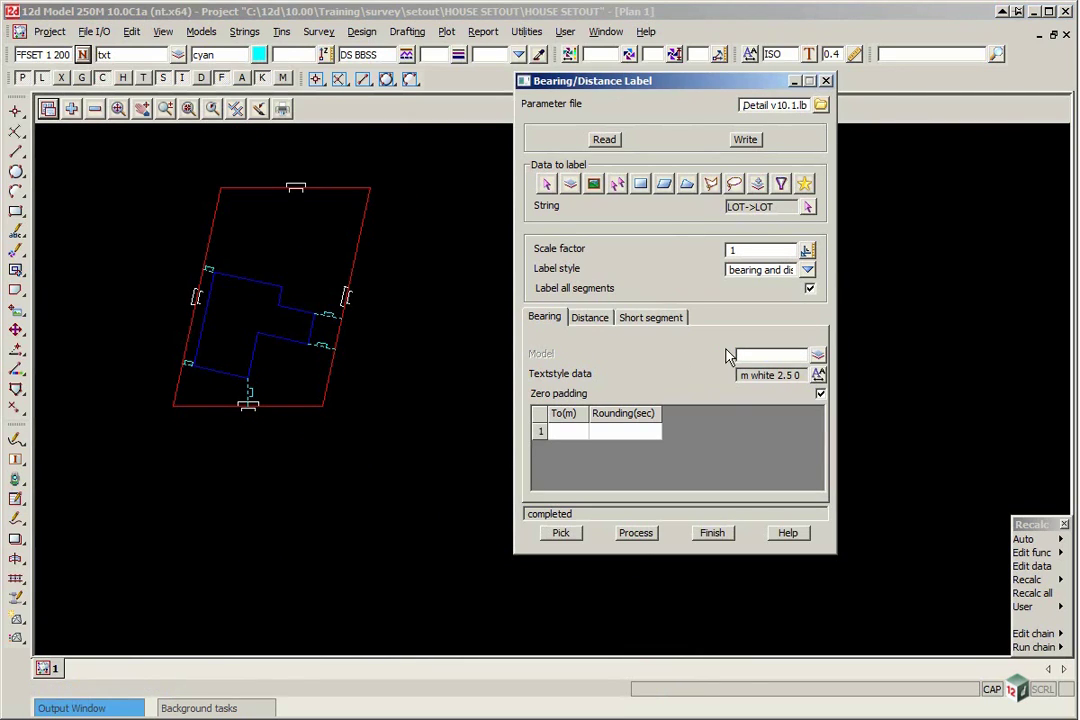
click(808, 207)
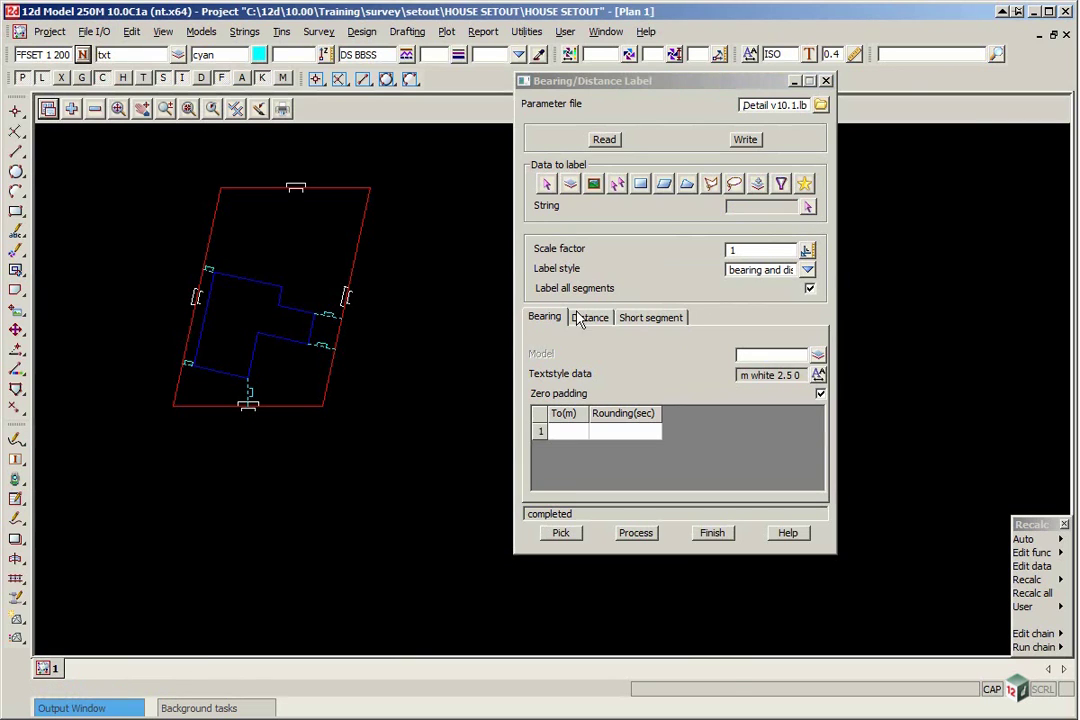
click(287, 313)
middle_click(289, 309)
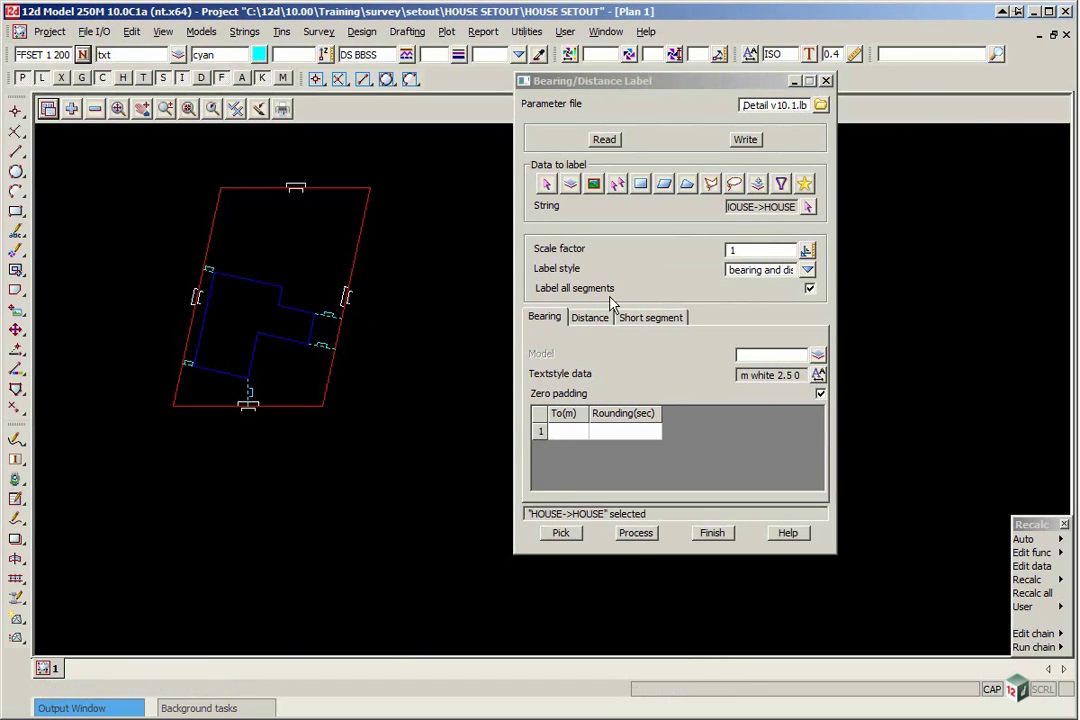
click(636, 532)
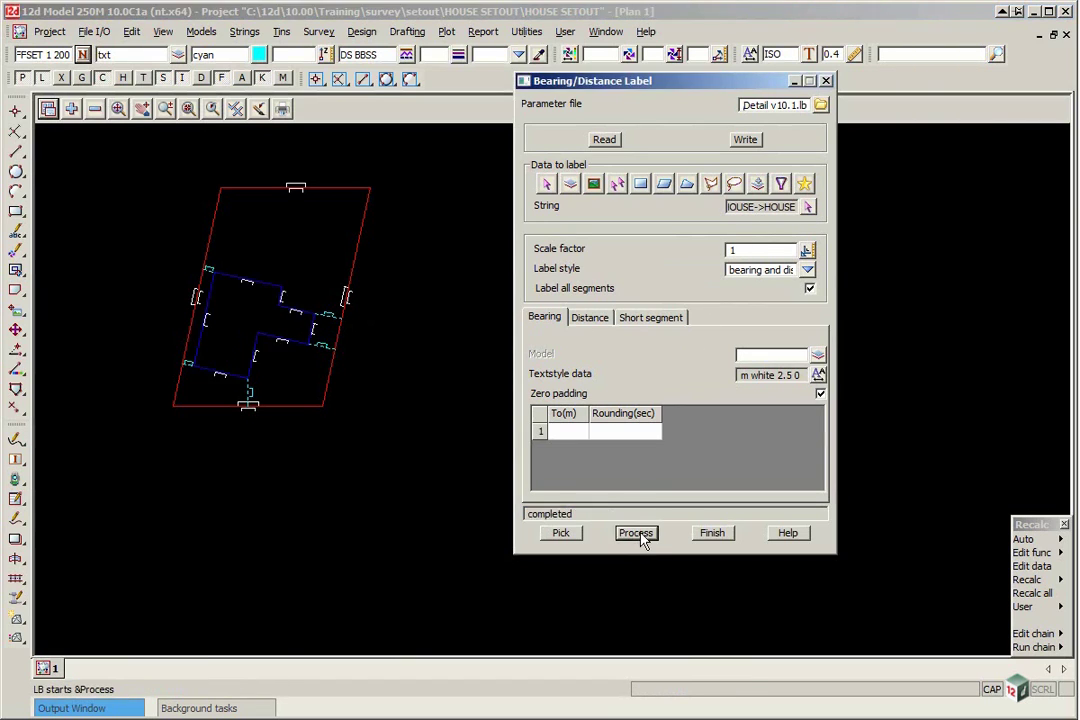
scroll(240, 262, up, 3)
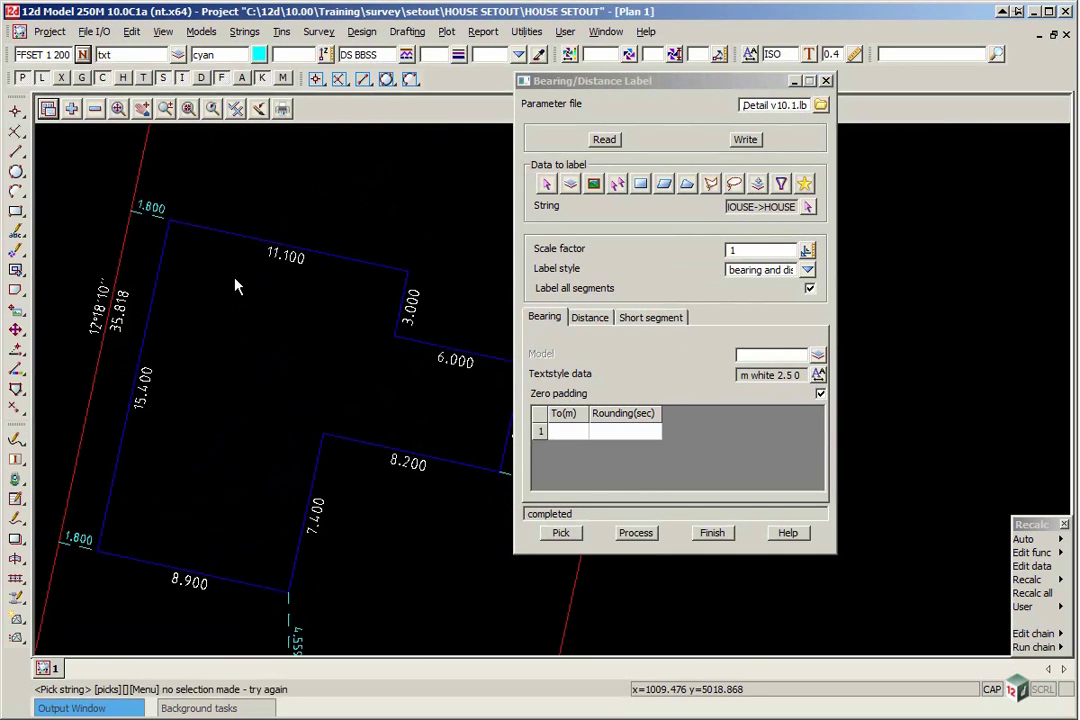
scroll(270, 245, down, 1)
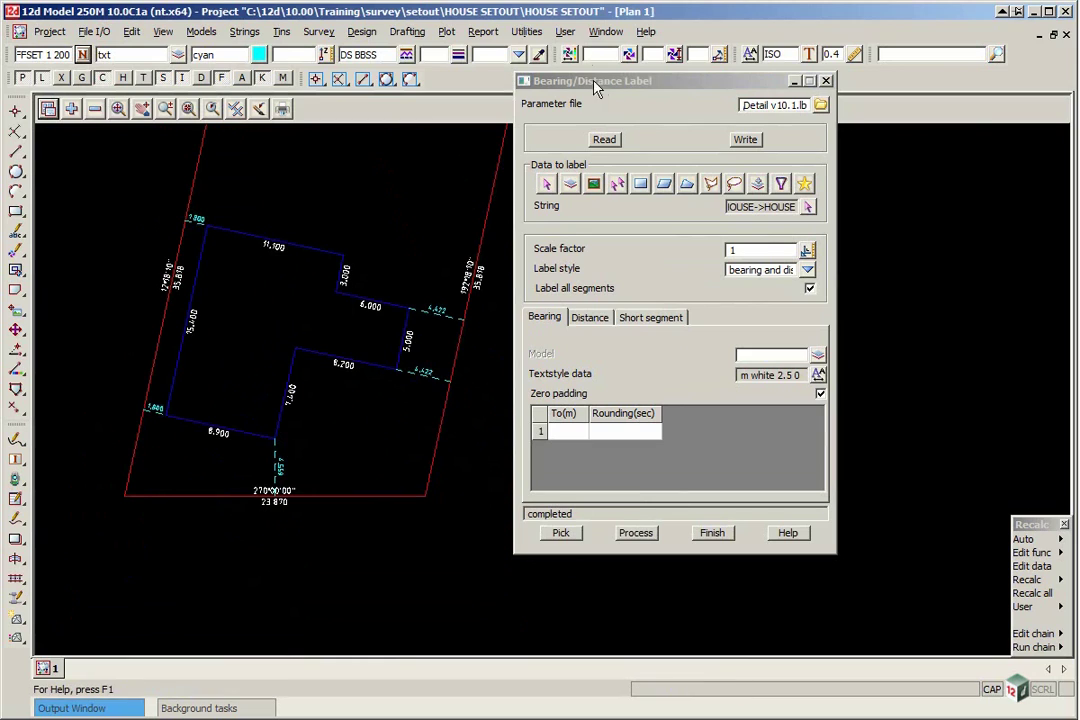
click(712, 535)
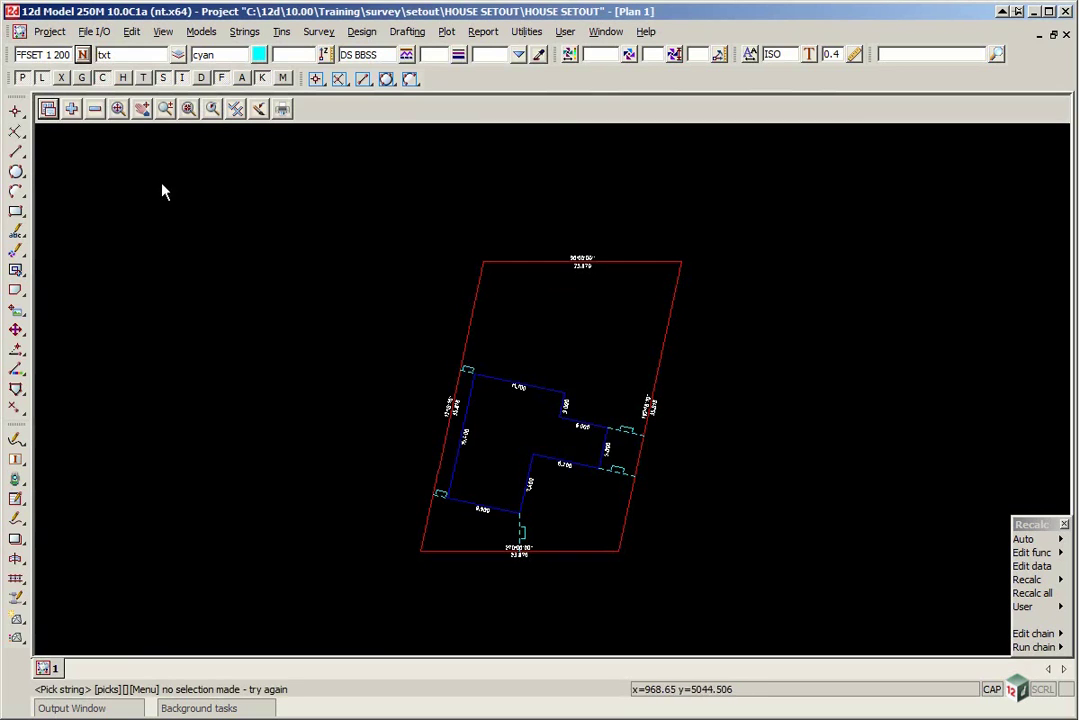
Remove the base, txt, txt bearing and txt distance models from plan view 1.
click(95, 108)
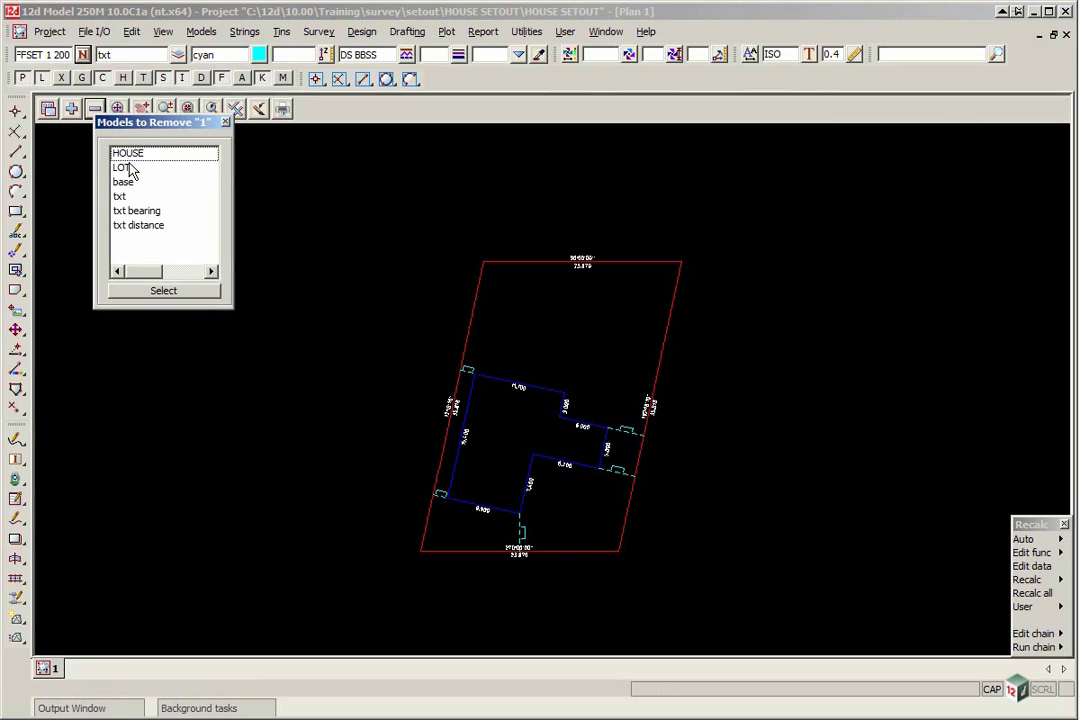
drag(123, 183, 140, 250)
click(165, 291)
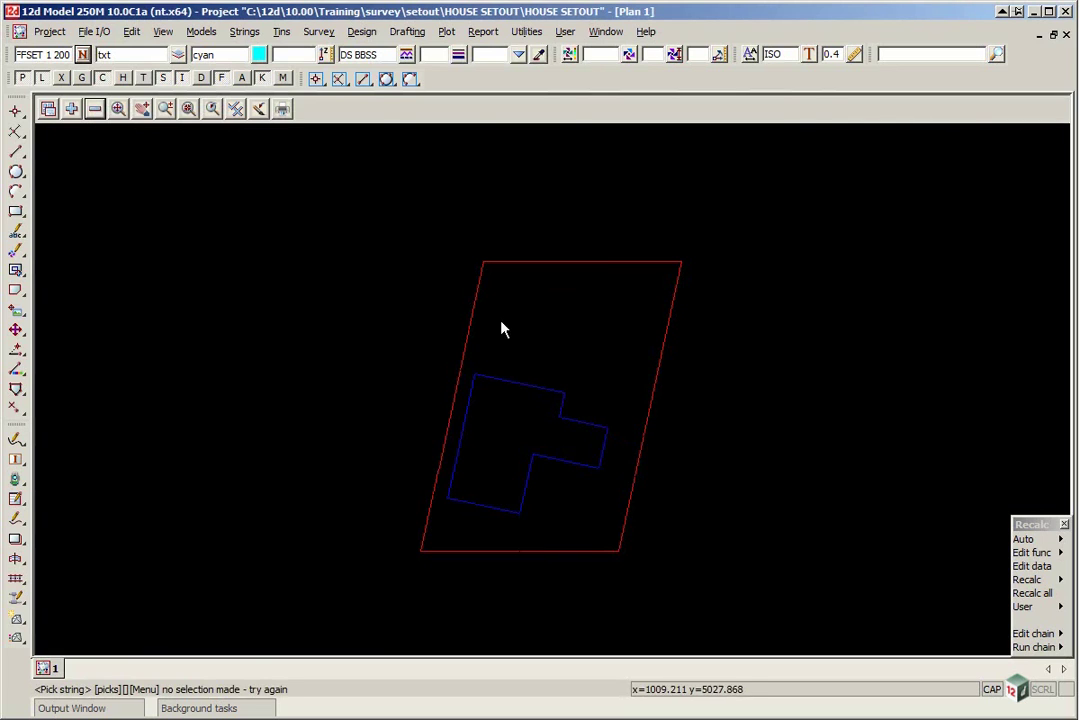
Start Setout Points using Super String and enable linking setout points to labels and using the highest project point ID.
click(318, 31)
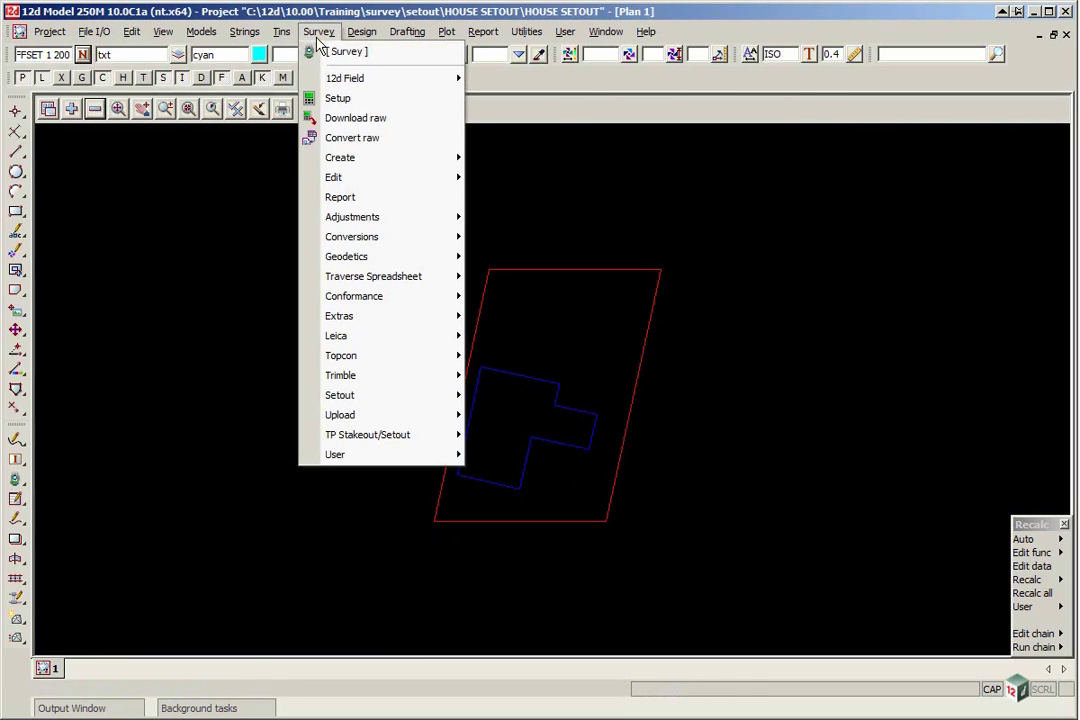
mouse_move(434, 398)
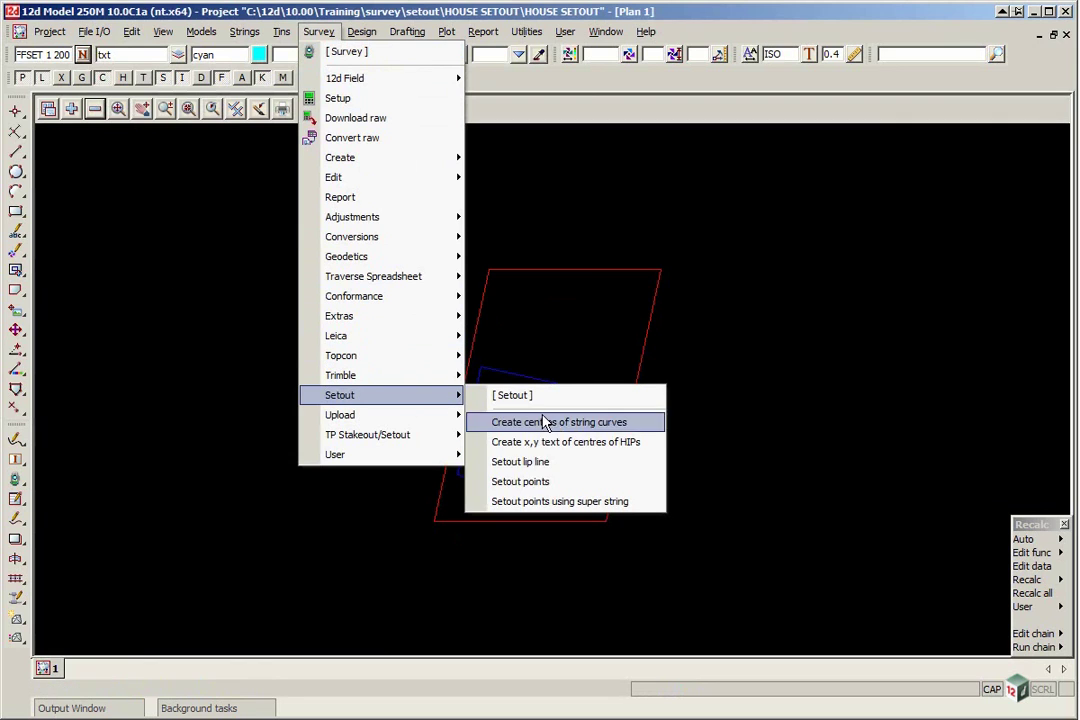
click(560, 501)
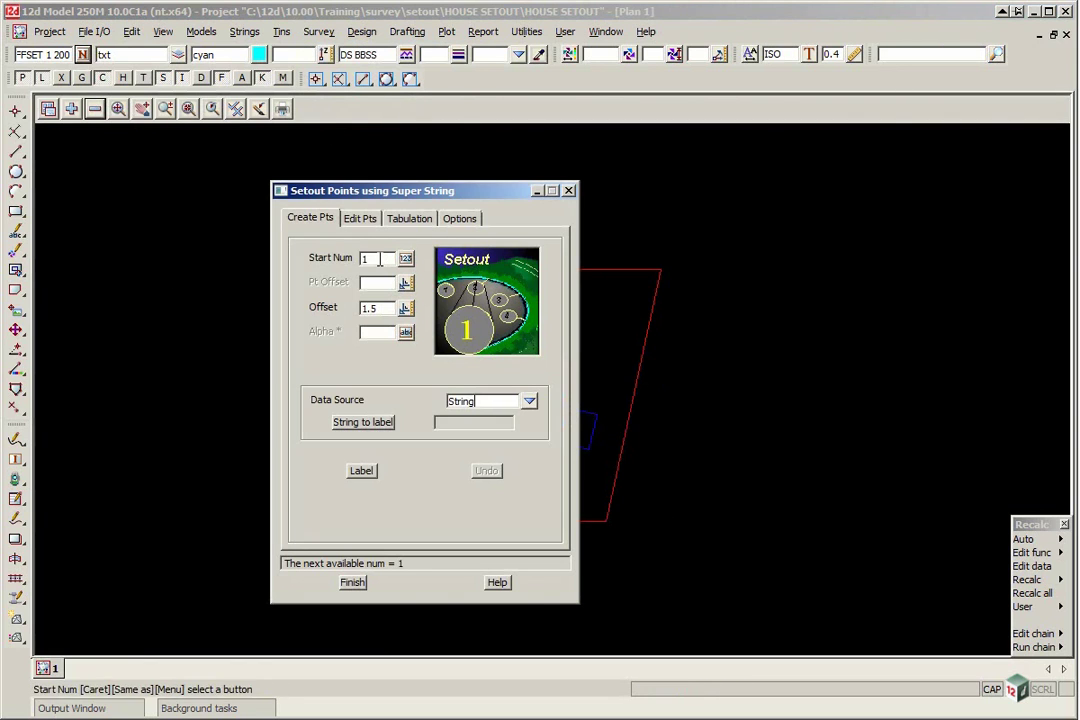
mouse_move(372, 192)
mouse_down()
mouse_move(413, 198)
mouse_move(811, 162)
mouse_up()
click(900, 180)
drag(887, 156, 843, 80)
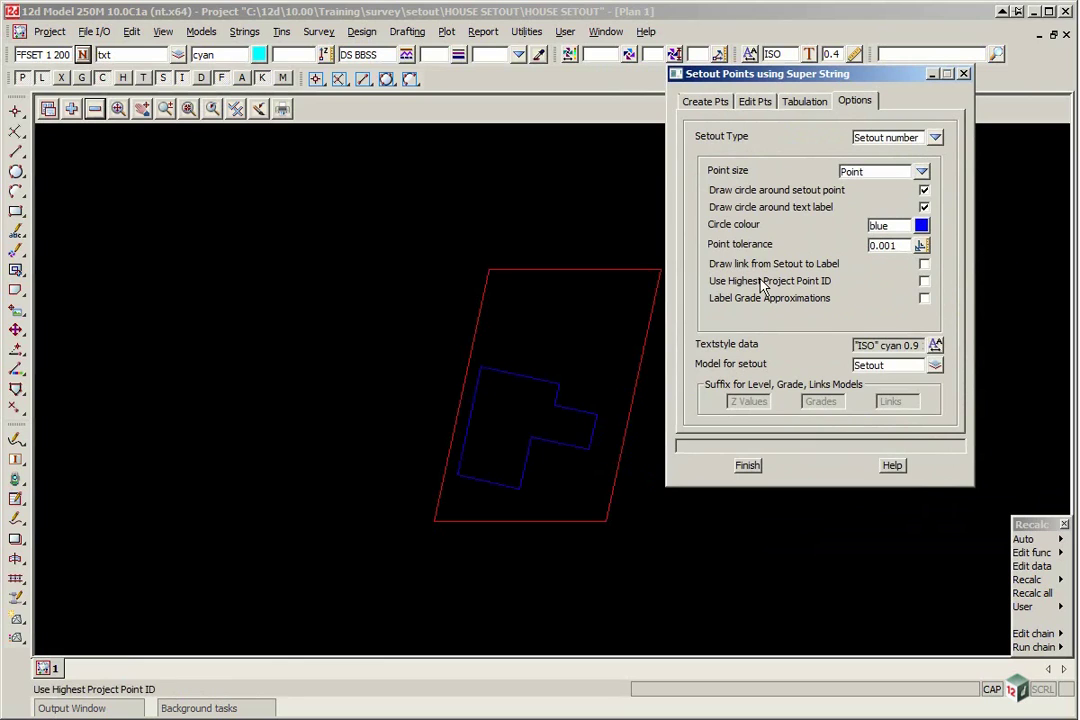
click(924, 283)
drag(735, 73, 579, 38)
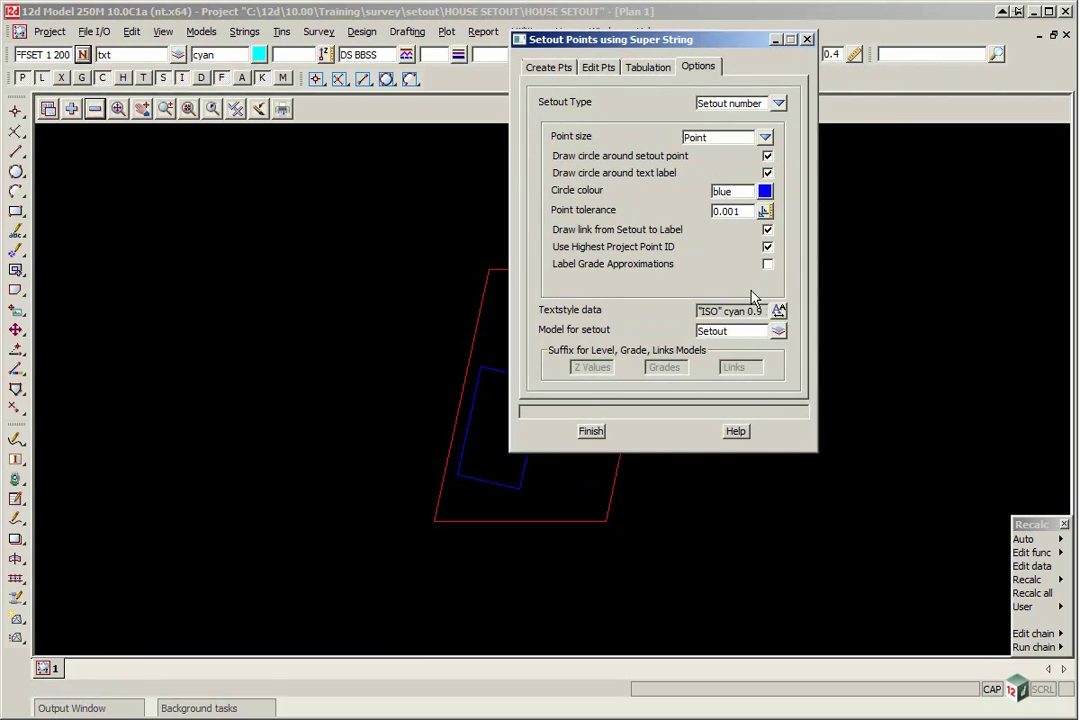
Set the setout text style to CO-ORDINATES 1:200 and the setout model to SETOUT POINTS.
click(779, 311)
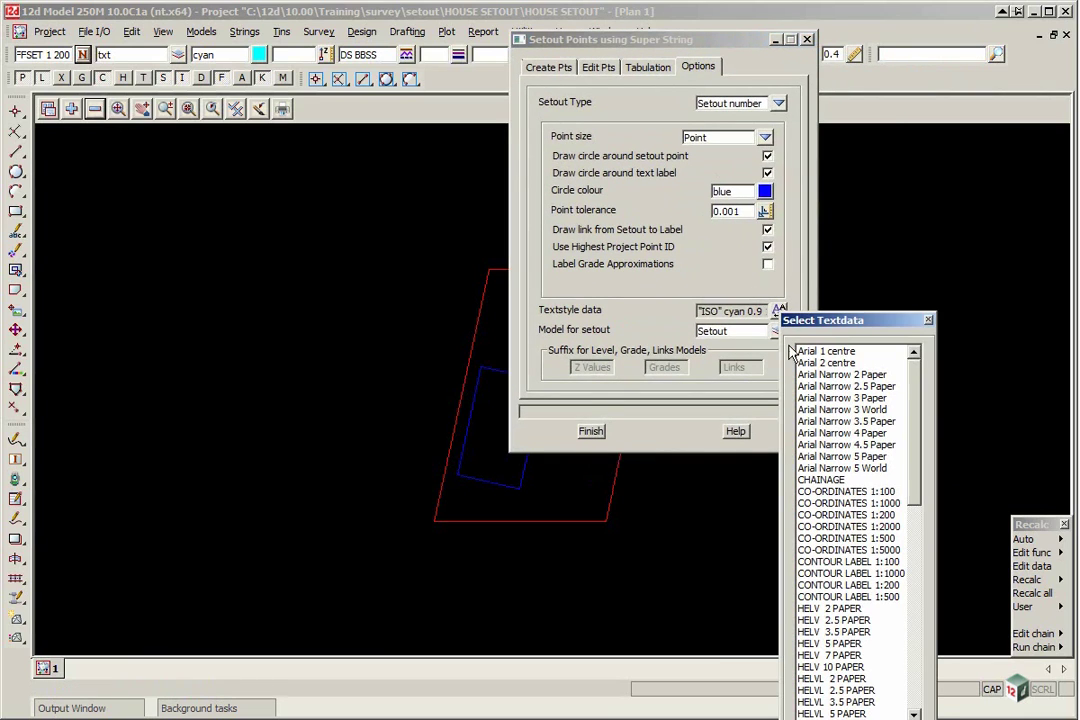
click(878, 515)
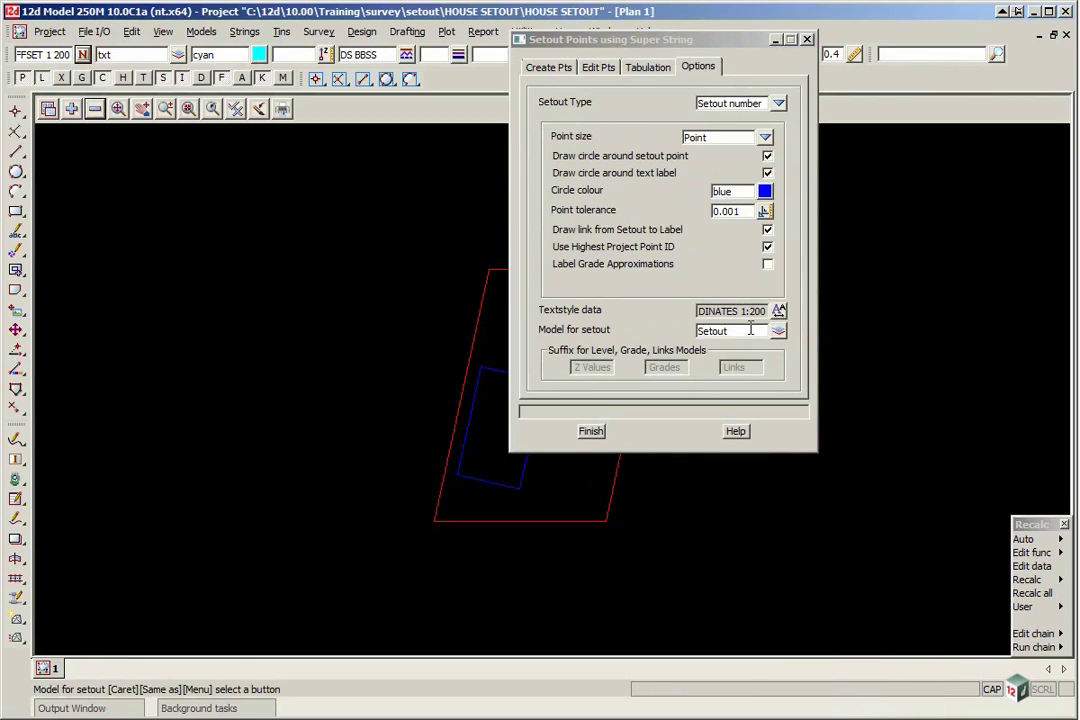
double_click(750, 330)
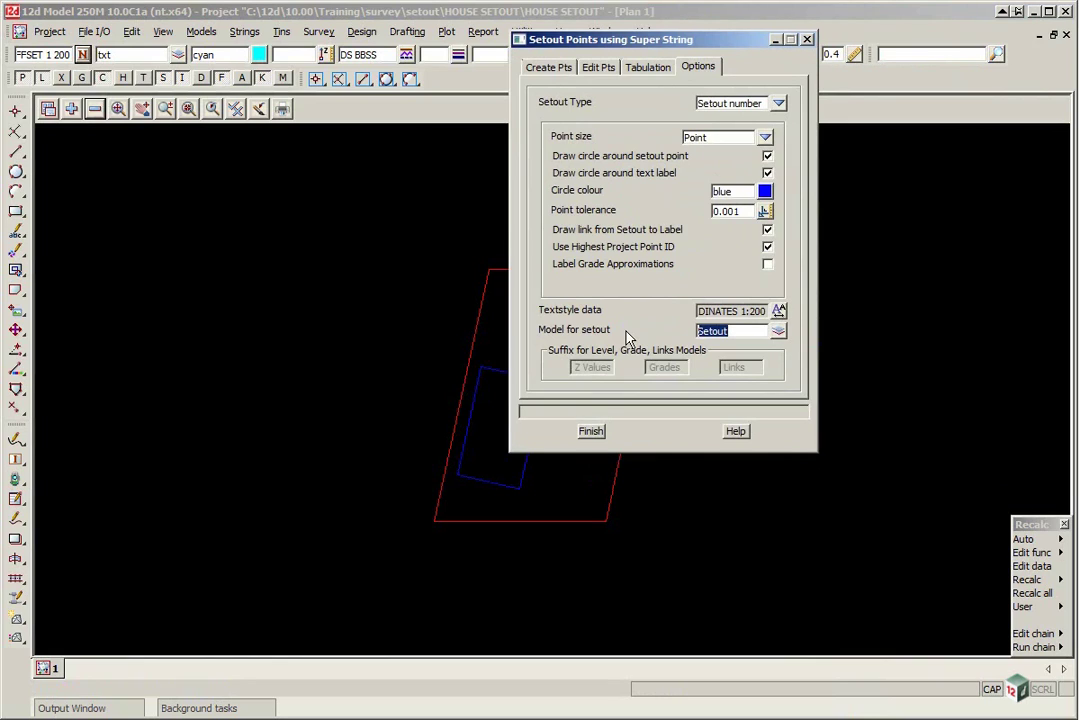
text(SETOUT)
text( PL)
text(OINTS)
Choose View as the data source with view 1 and label its setout points from number 2 at a 1.5 offset.
click(551, 73)
drag(560, 39, 762, 33)
click(390, 220)
scroll(241, 234, down, 2)
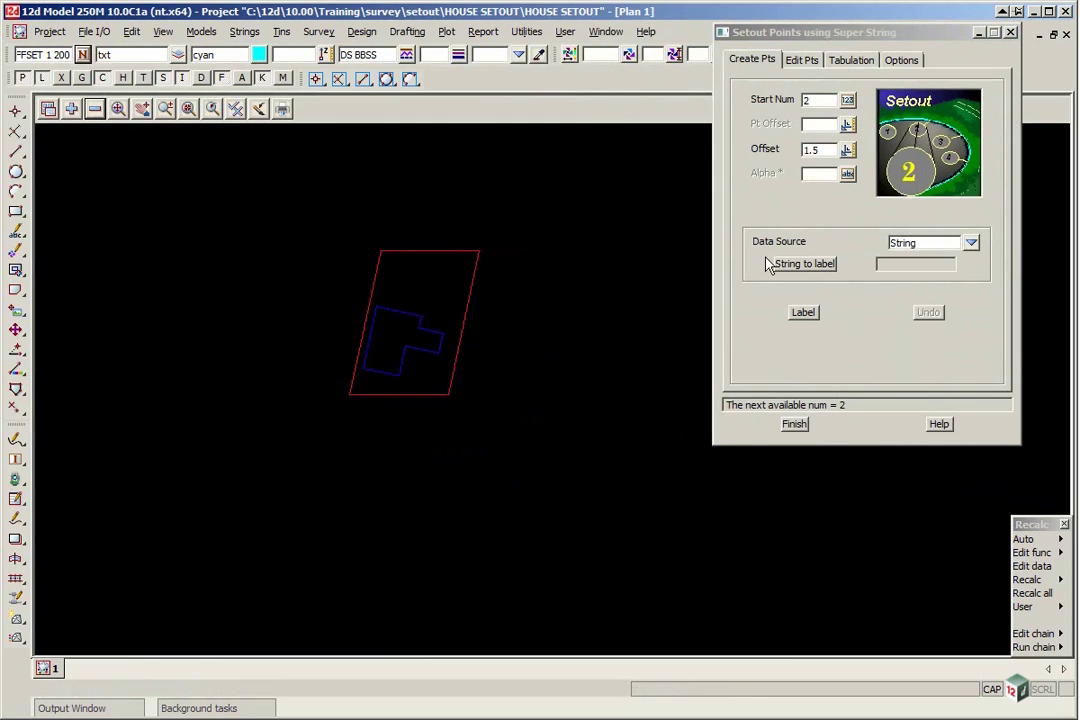
drag(852, 33, 754, 67)
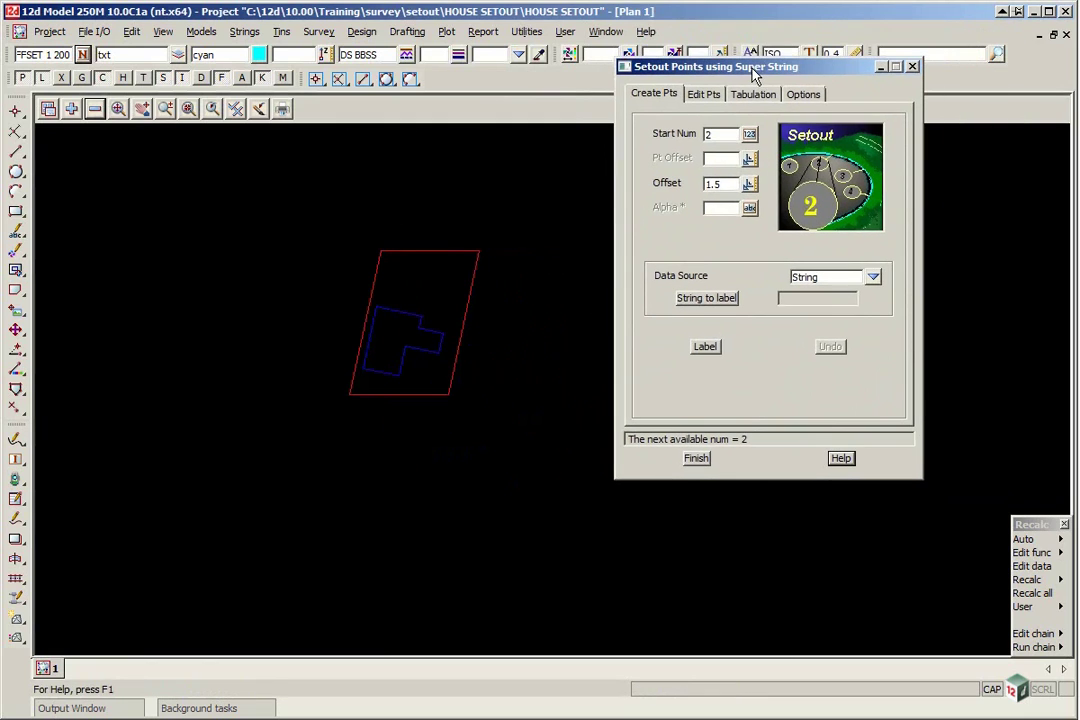
click(873, 280)
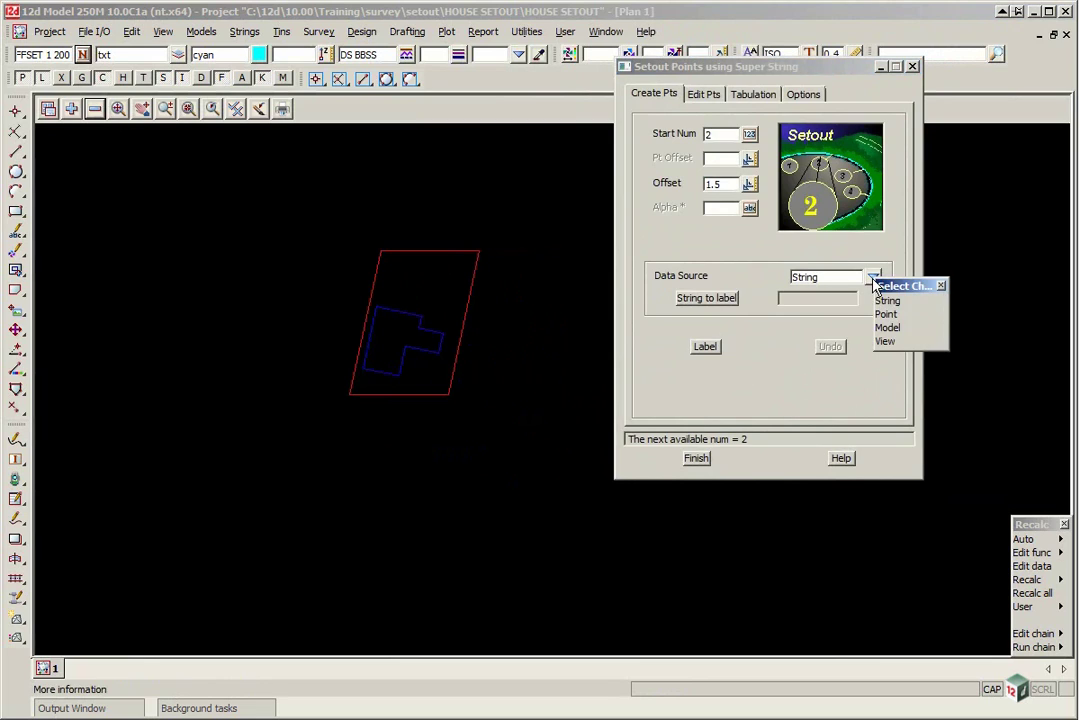
click(885, 342)
click(871, 299)
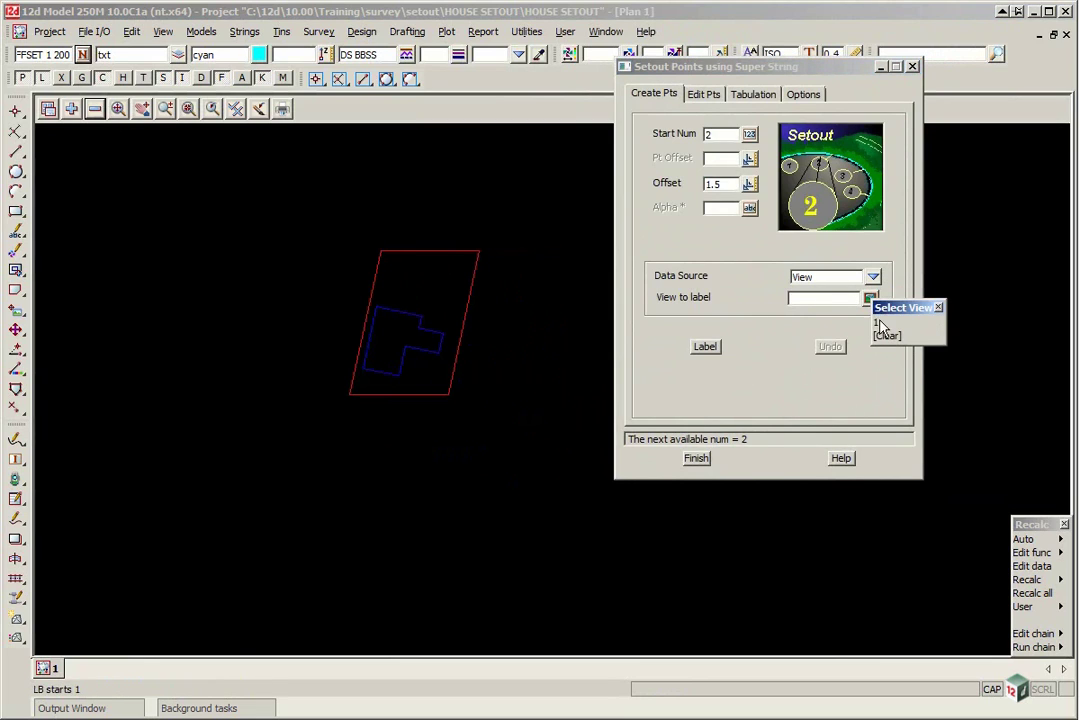
click(878, 323)
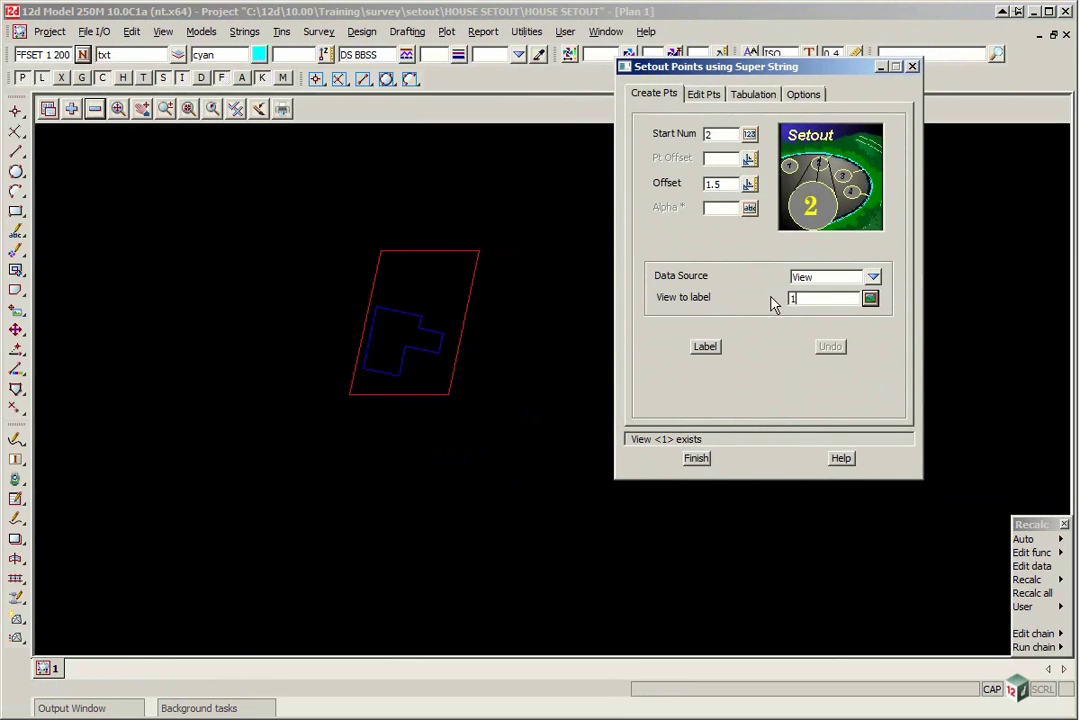
click(705, 347)
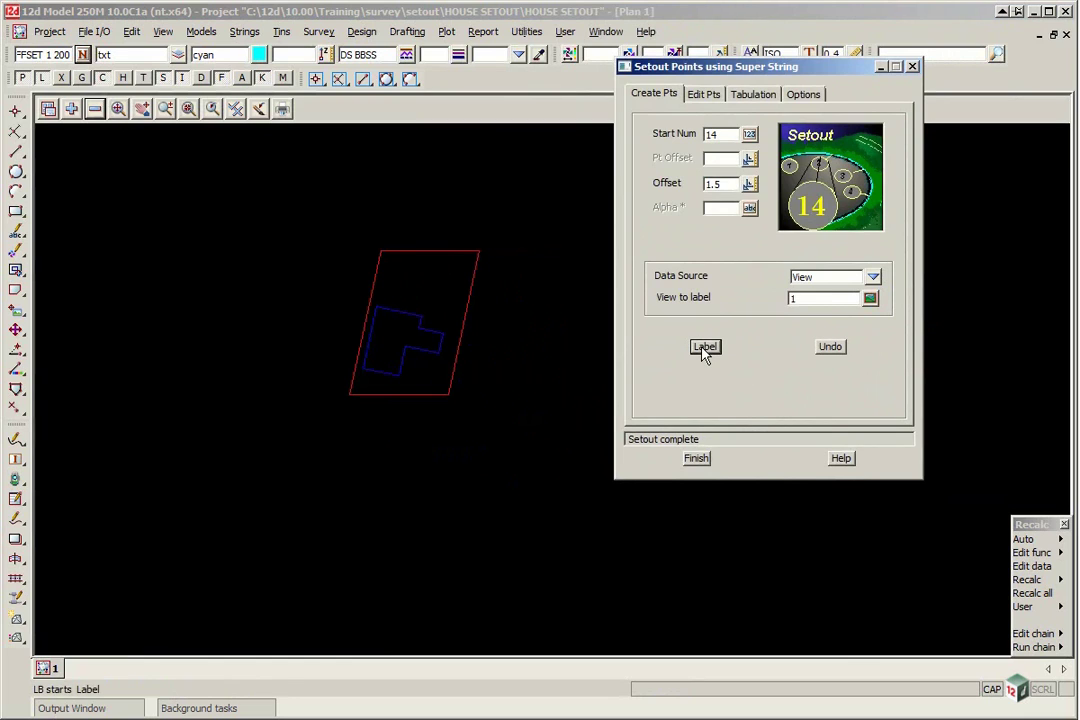
Add the SETOUT POINTS model to plan view 1 and inspect the numbered labels around the house.
click(71, 108)
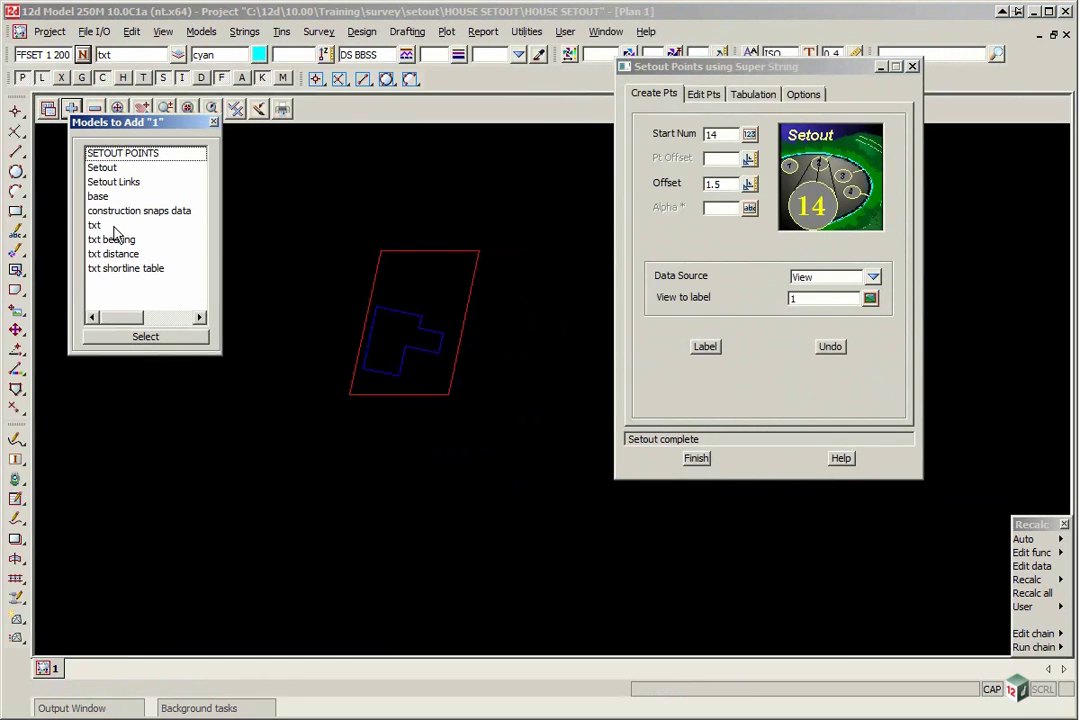
double_click(124, 160)
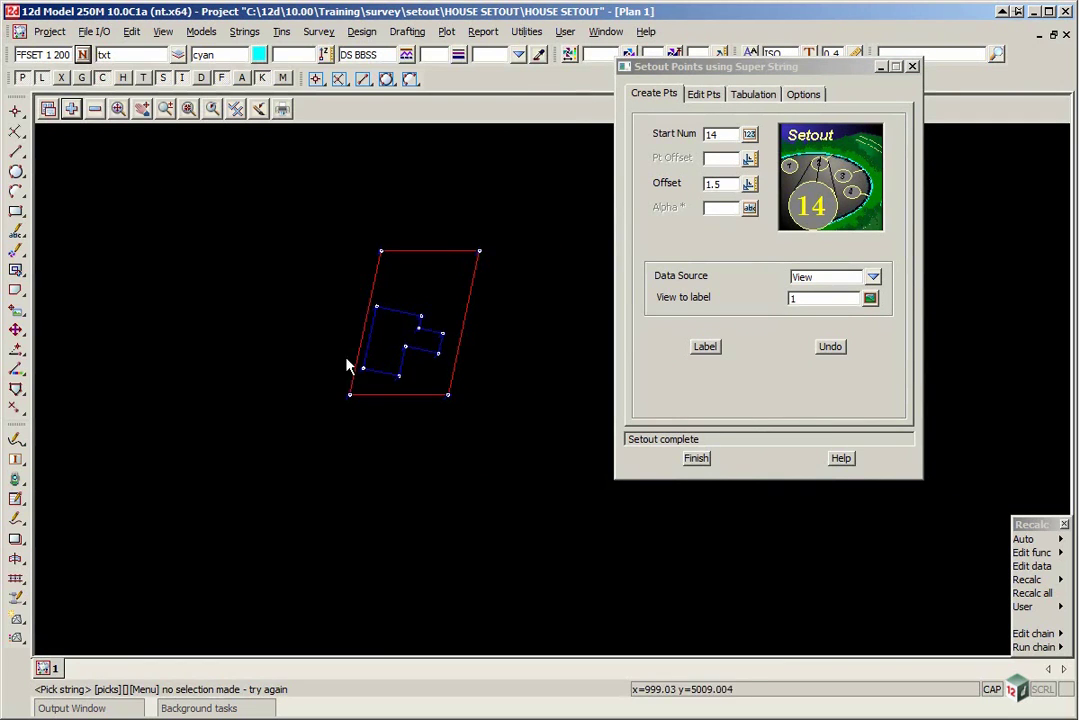
scroll(393, 378, up, 3)
scroll(285, 295, up, 2)
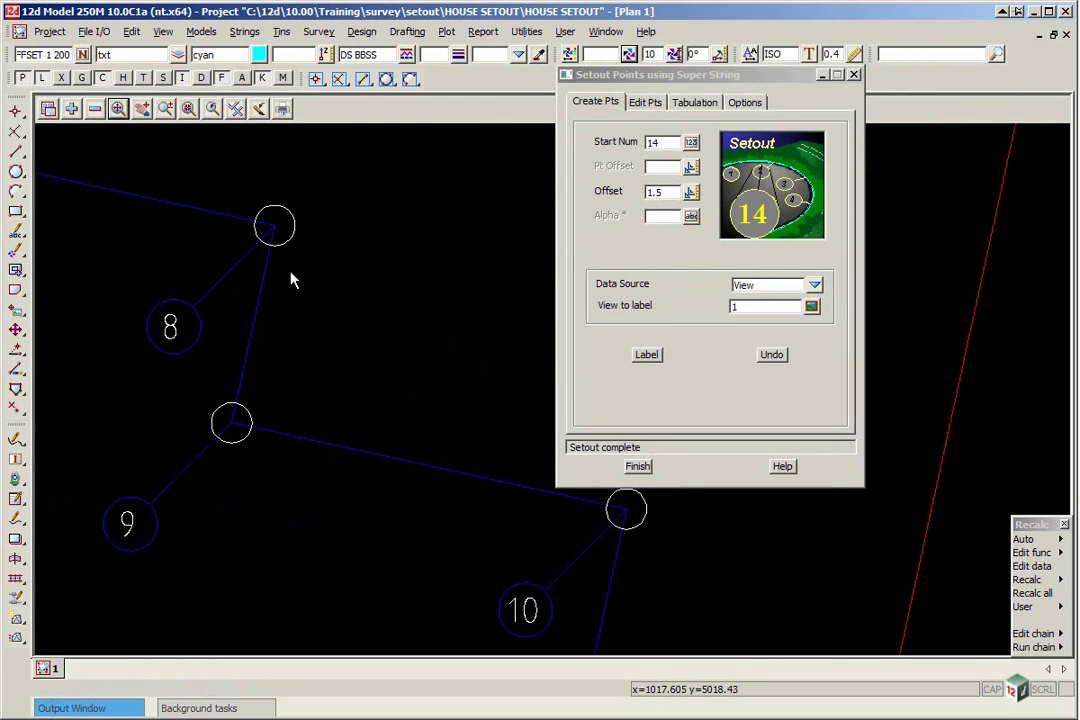
scroll(390, 285, down, 4)
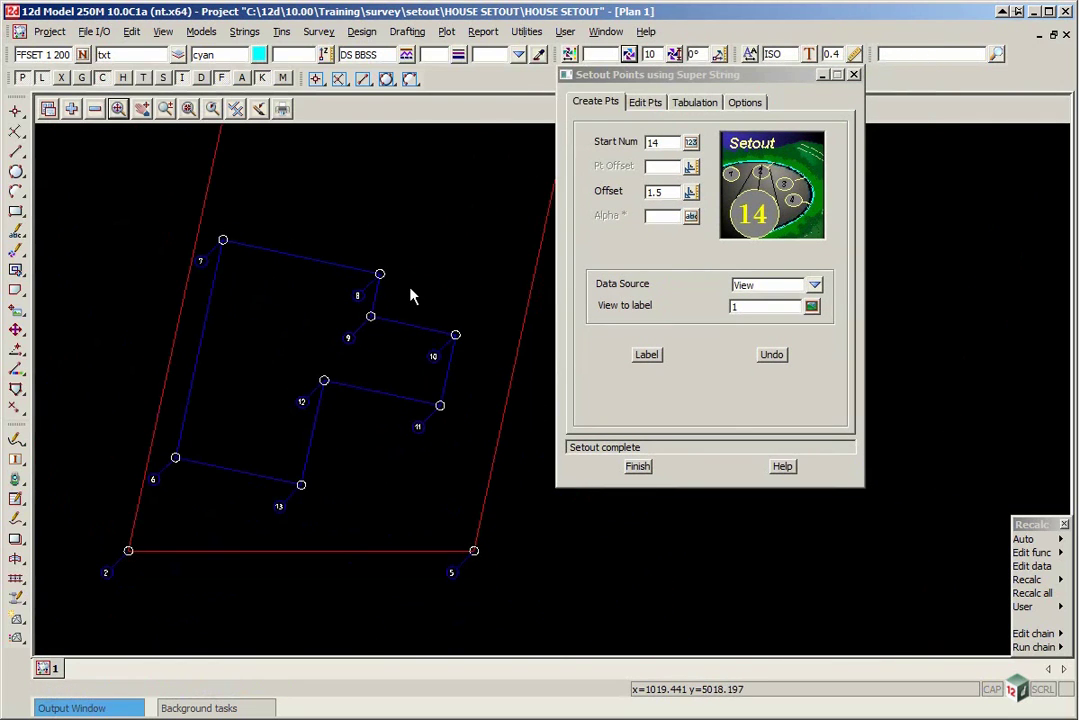
Undo the setout labelling and relabel the points of view 1 with an offset of 1.
click(771, 356)
double_click(665, 193)
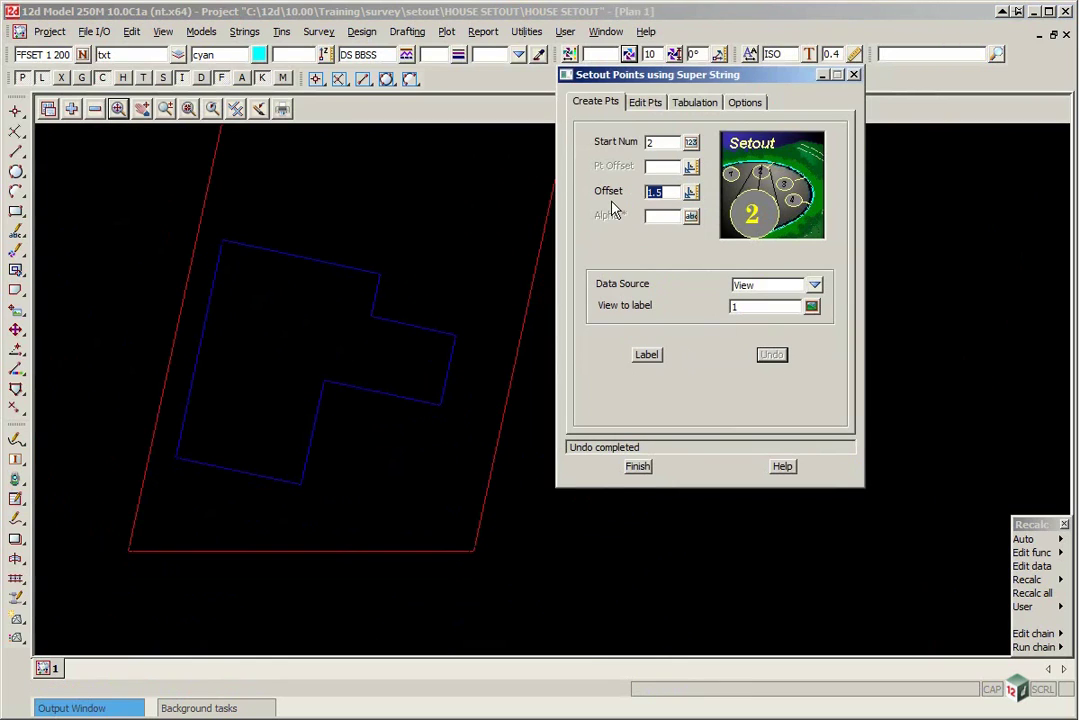
text(1)
click(646, 355)
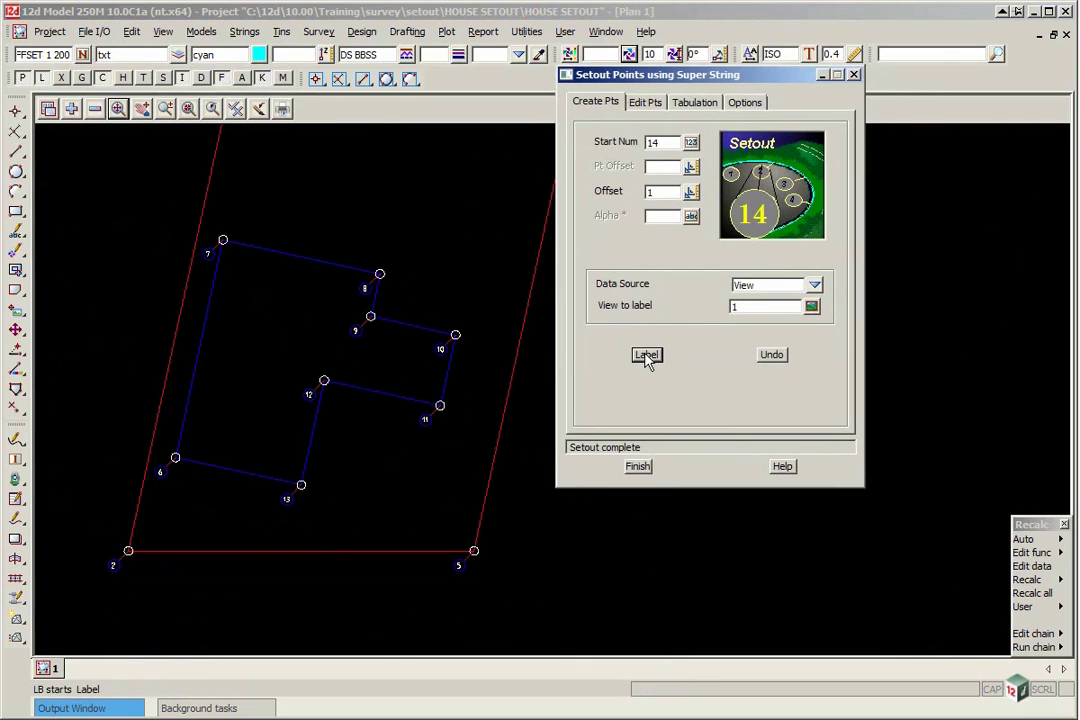
scroll(402, 282, up, 3)
scroll(392, 260, down, 4)
scroll(465, 280, down, 2)
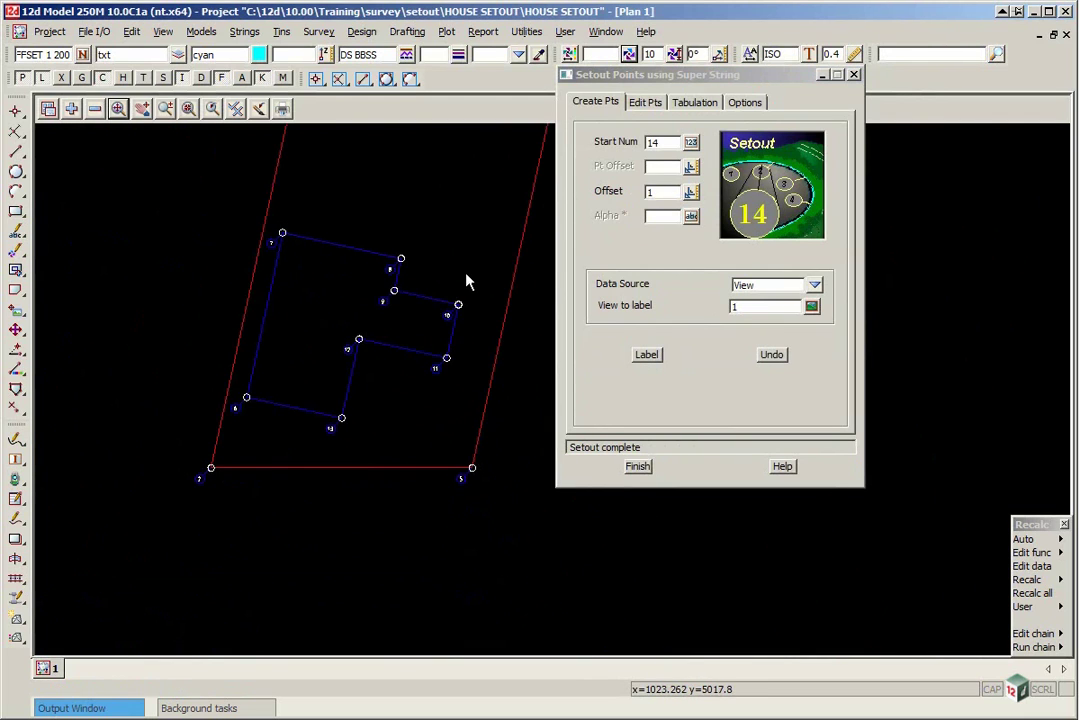
scroll(427, 240, up, 5)
drag(620, 85, 770, 94)
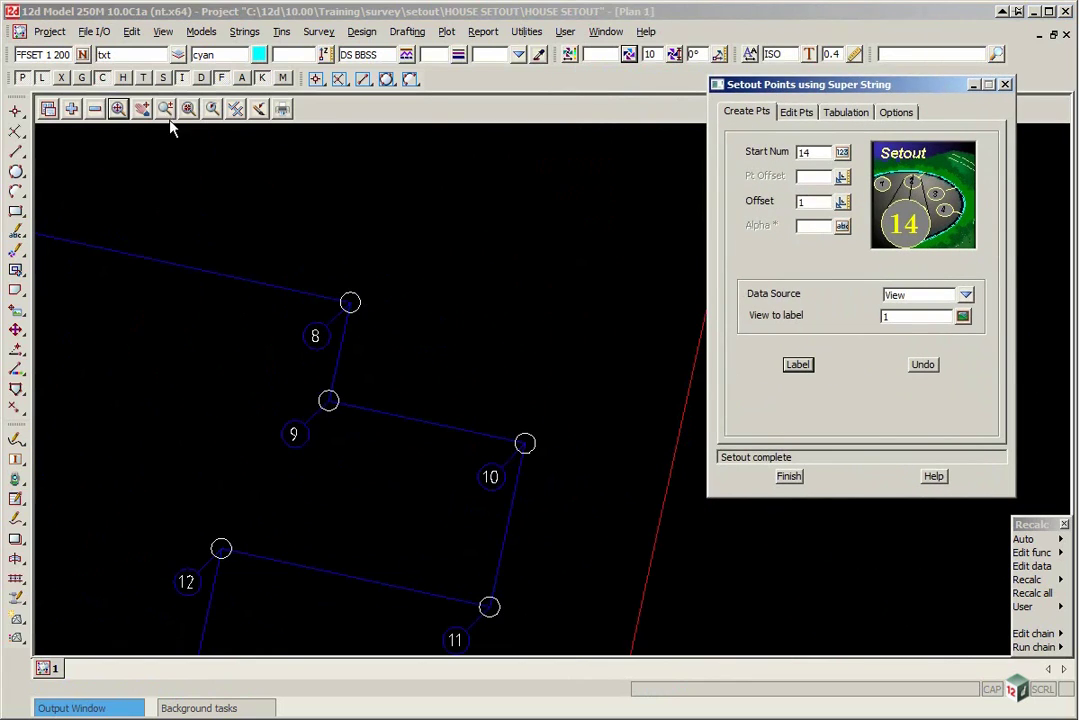
Add the txt, txt bearing and txt distance models to plan view 1.
click(71, 108)
click(112, 246)
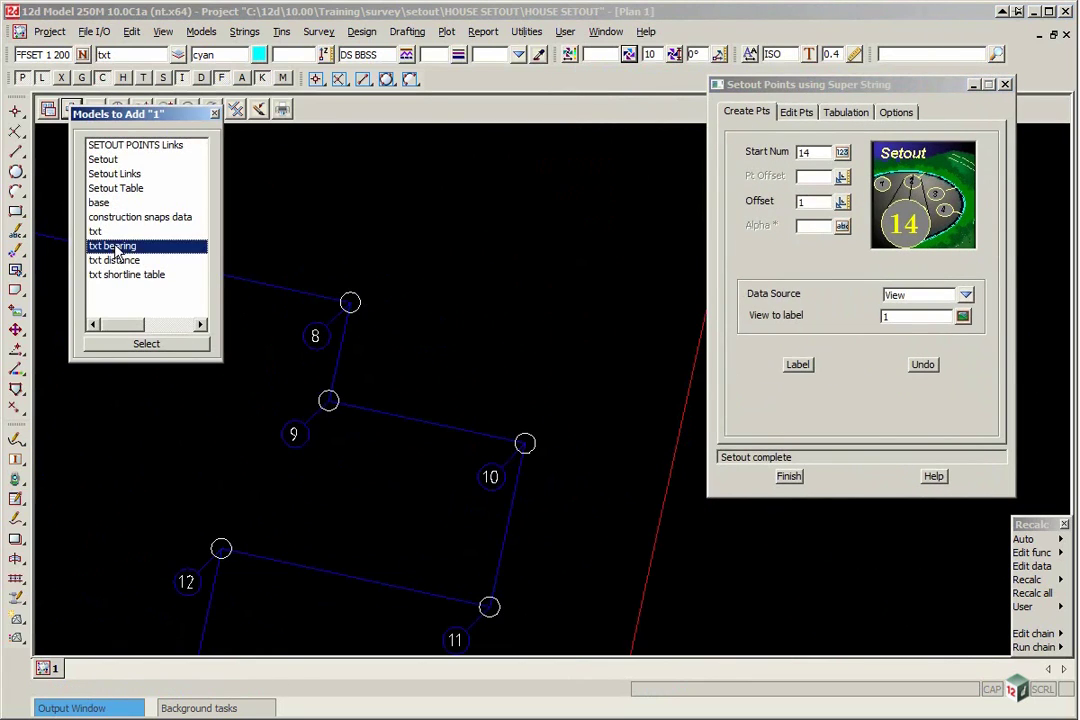
click(114, 260)
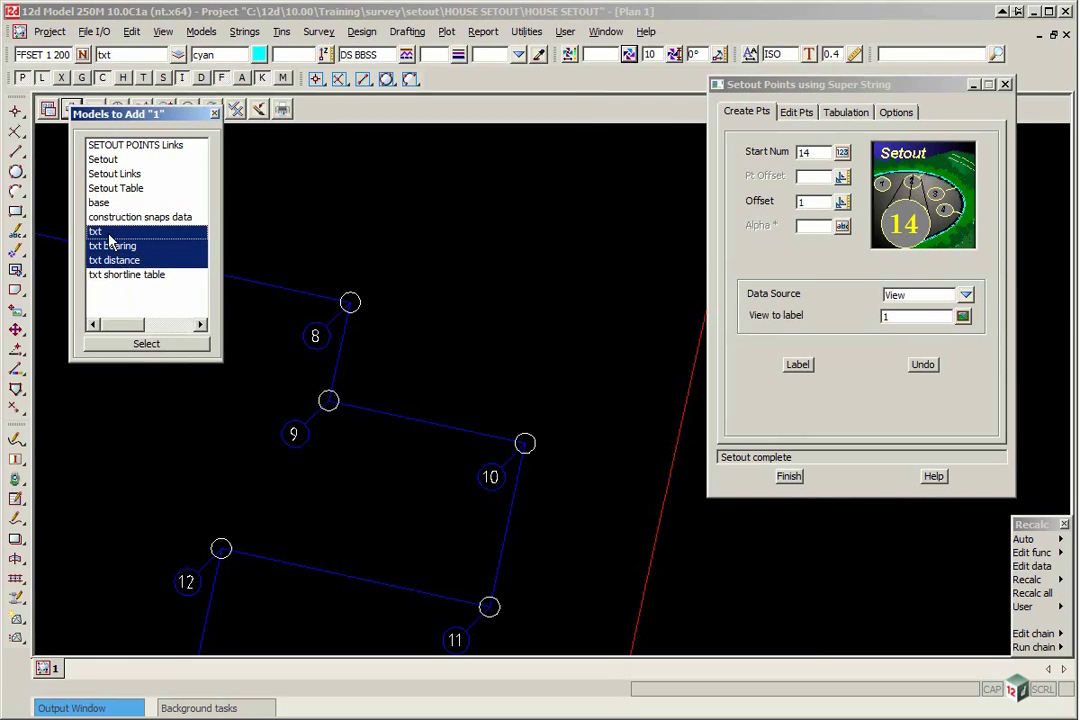
click(146, 343)
scroll(500, 281, down, 1)
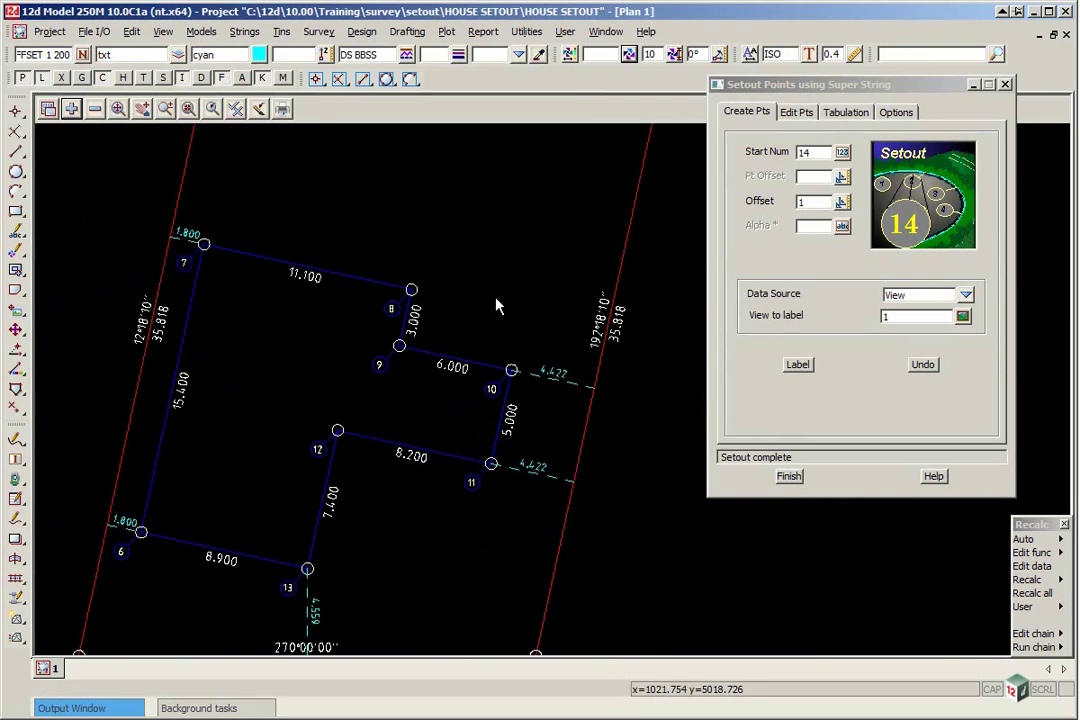
Examine the setout point numbers around the house and lot for clashes with the distance, bearing and offset labels.
scroll(270, 361, down, 2)
scroll(325, 518, up, 2)
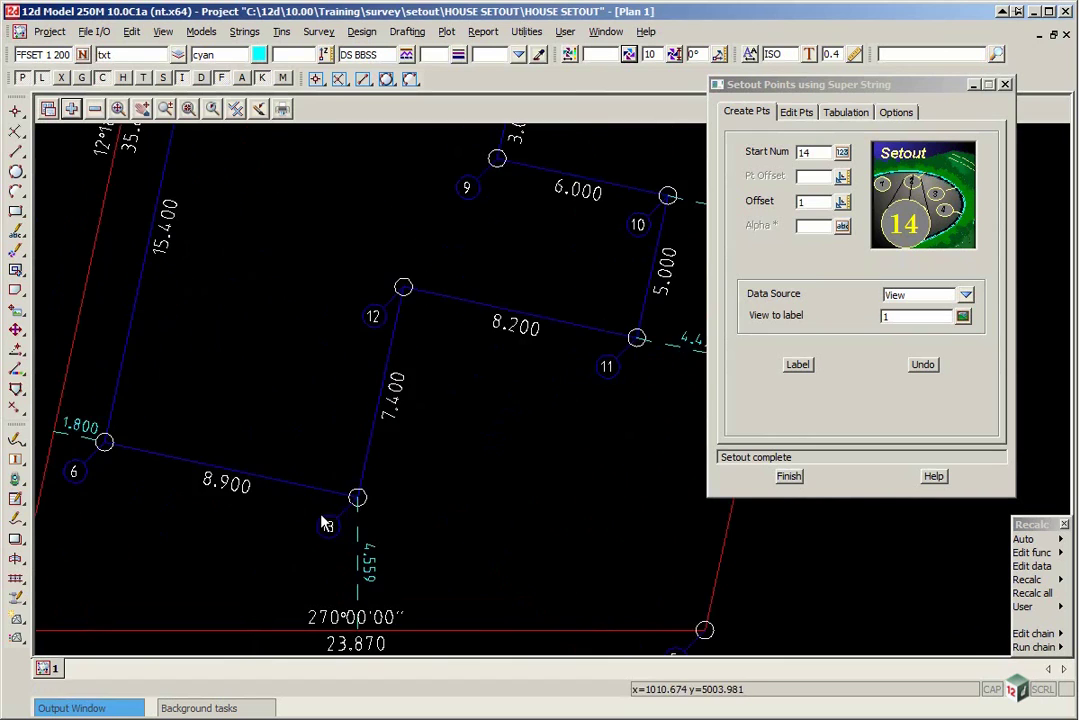
scroll(338, 441, down, 2)
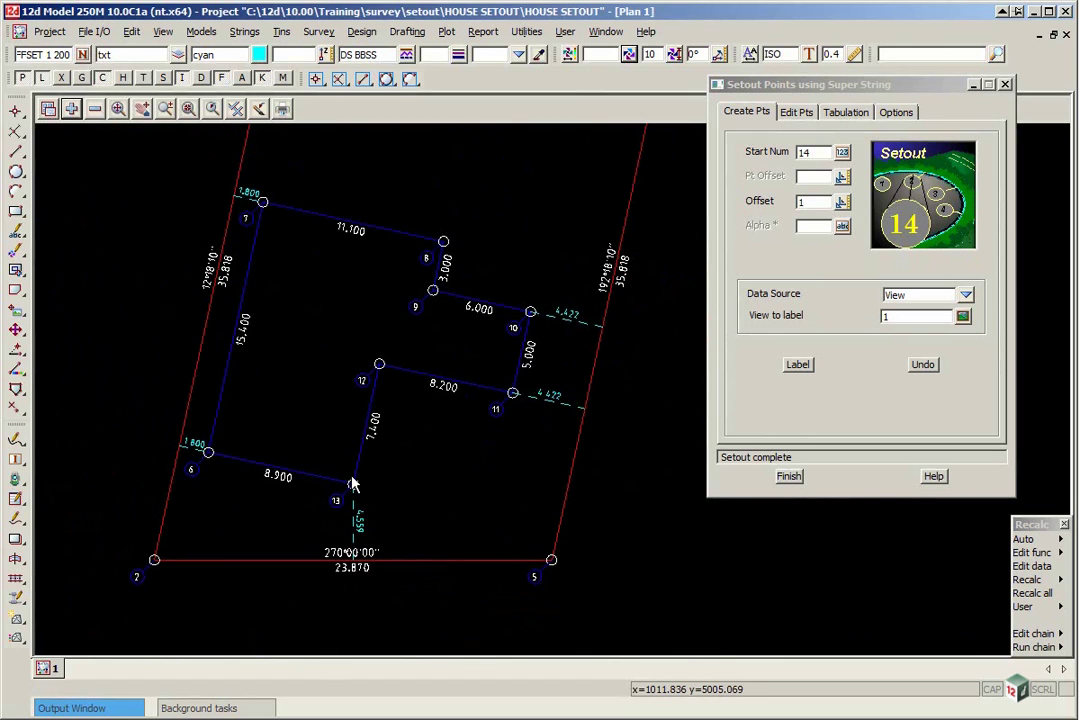
scroll(352, 485, down, 1)
scroll(352, 485, up, 3)
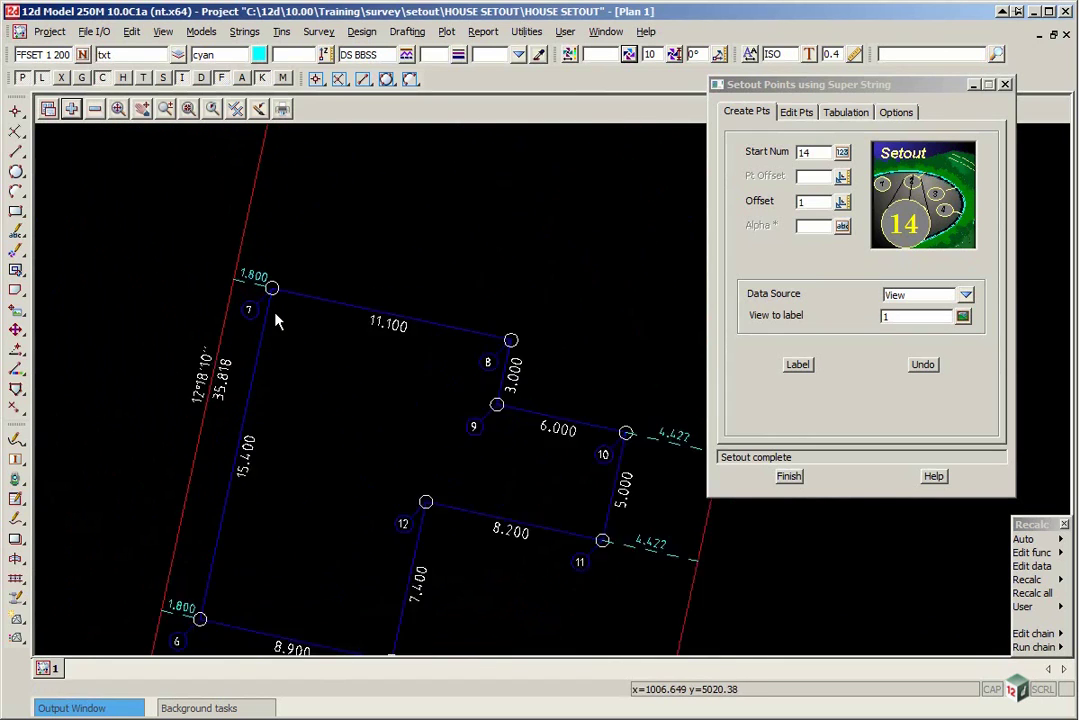
scroll(157, 282, down, 1)
scroll(440, 375, up, 1)
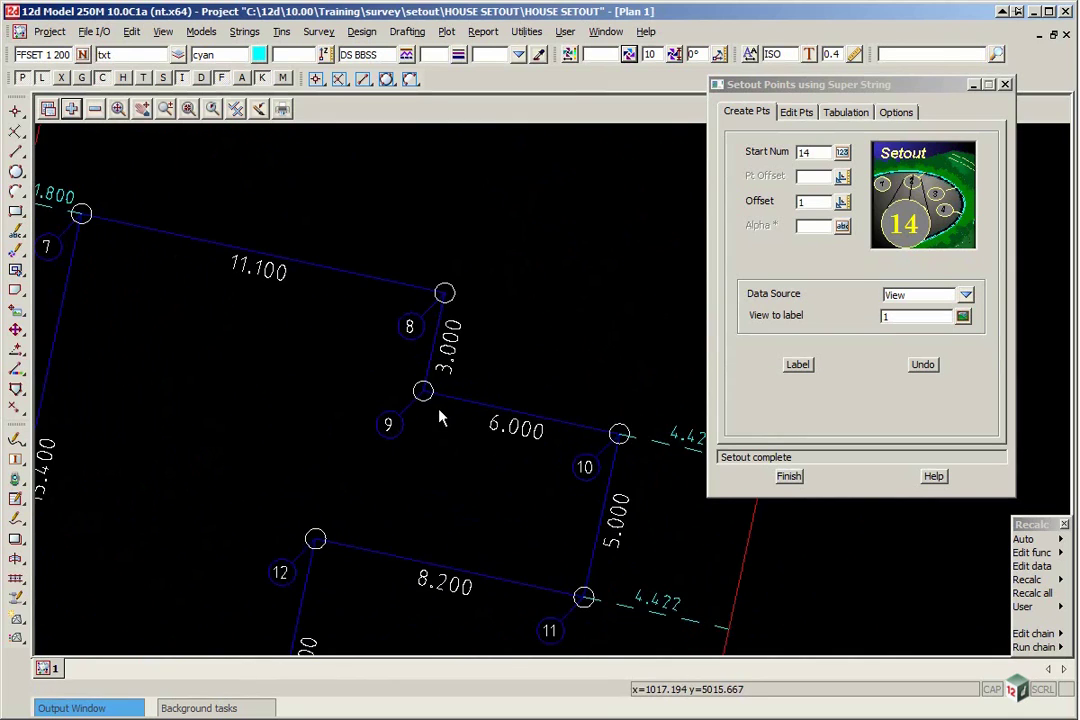
scroll(440, 412, down, 1)
scroll(370, 376, up, 2)
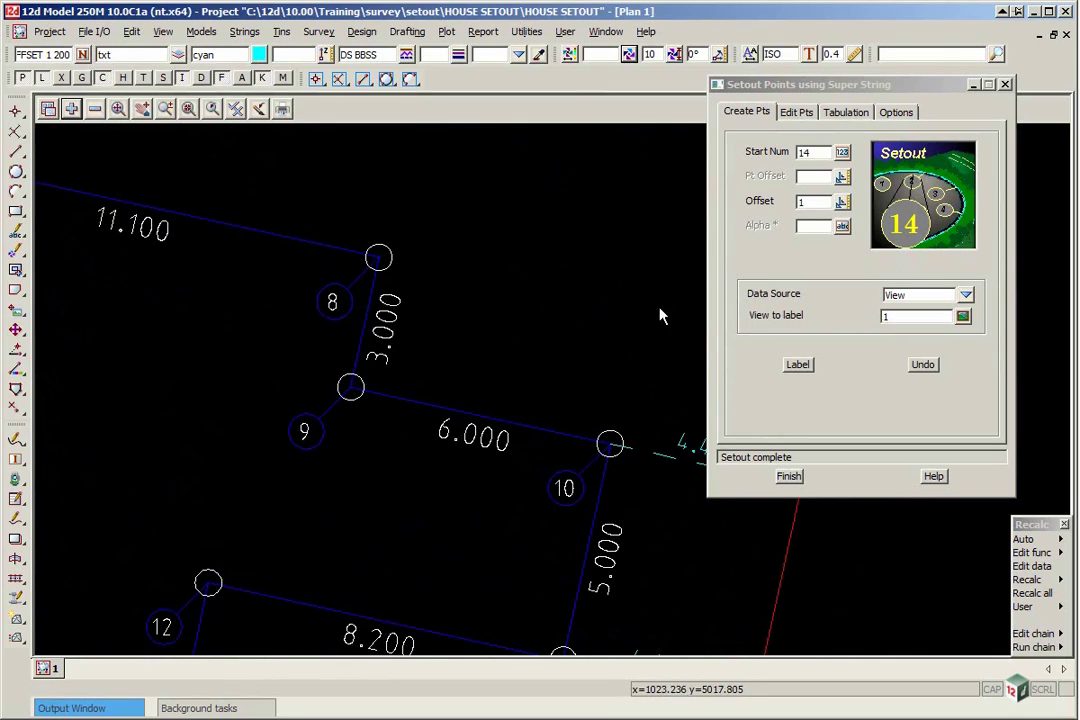
Turn on automatic moving for setout point editing and move point 9's label just below its house corner, clear of the 6.000 label.
click(796, 113)
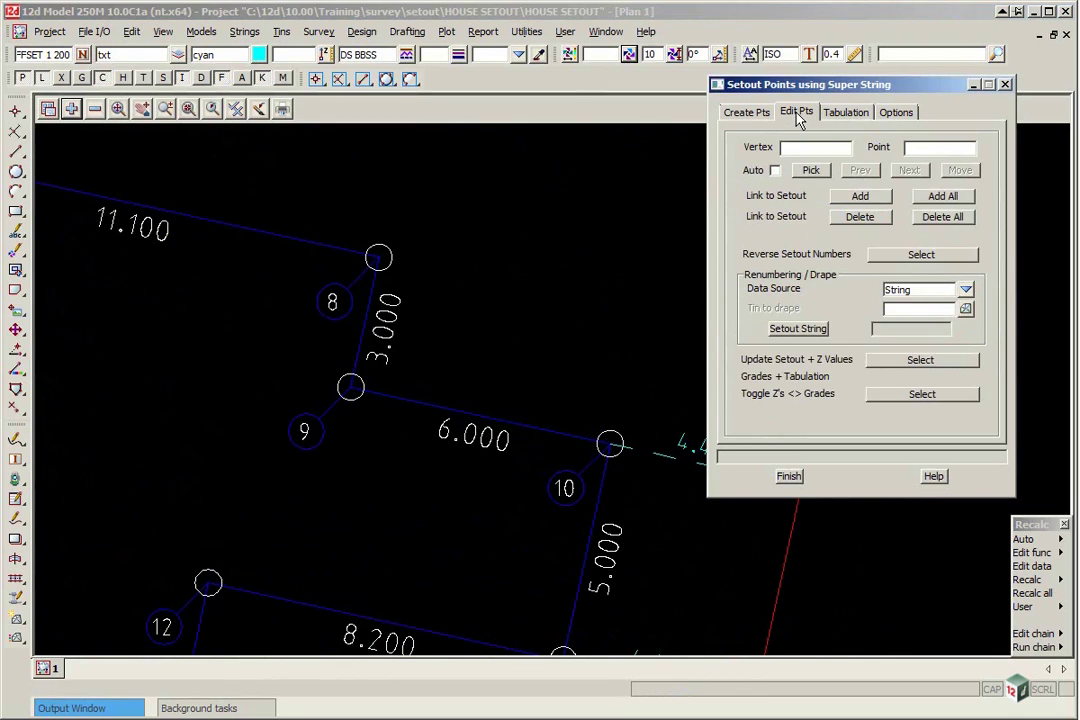
click(775, 170)
click(811, 170)
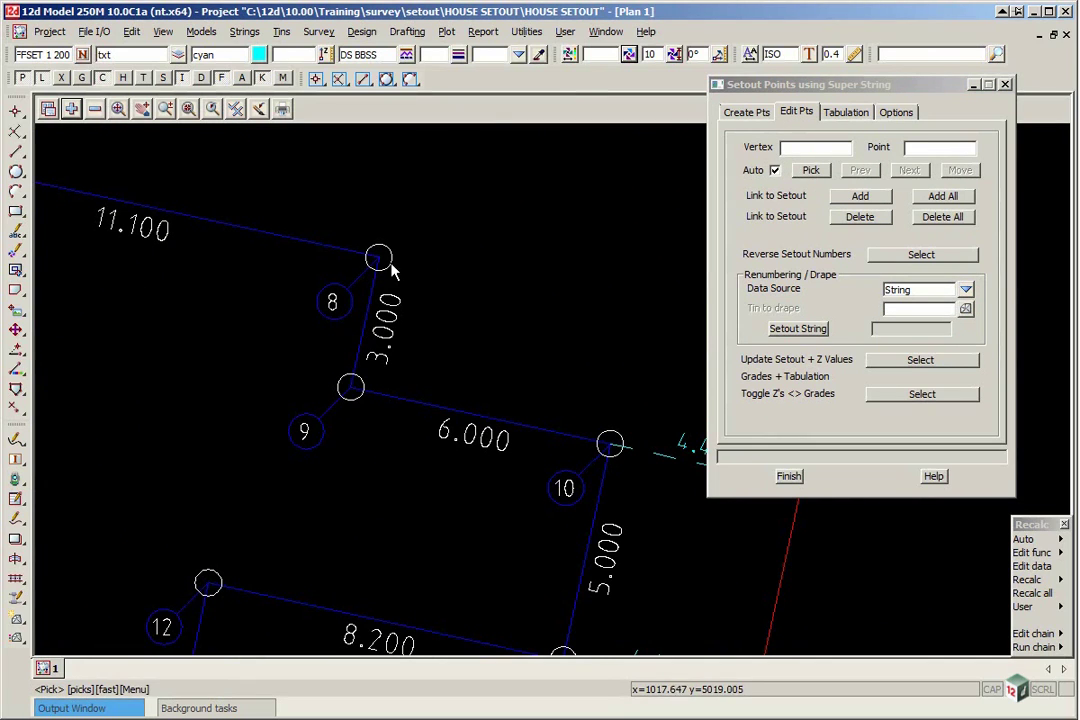
click(350, 390)
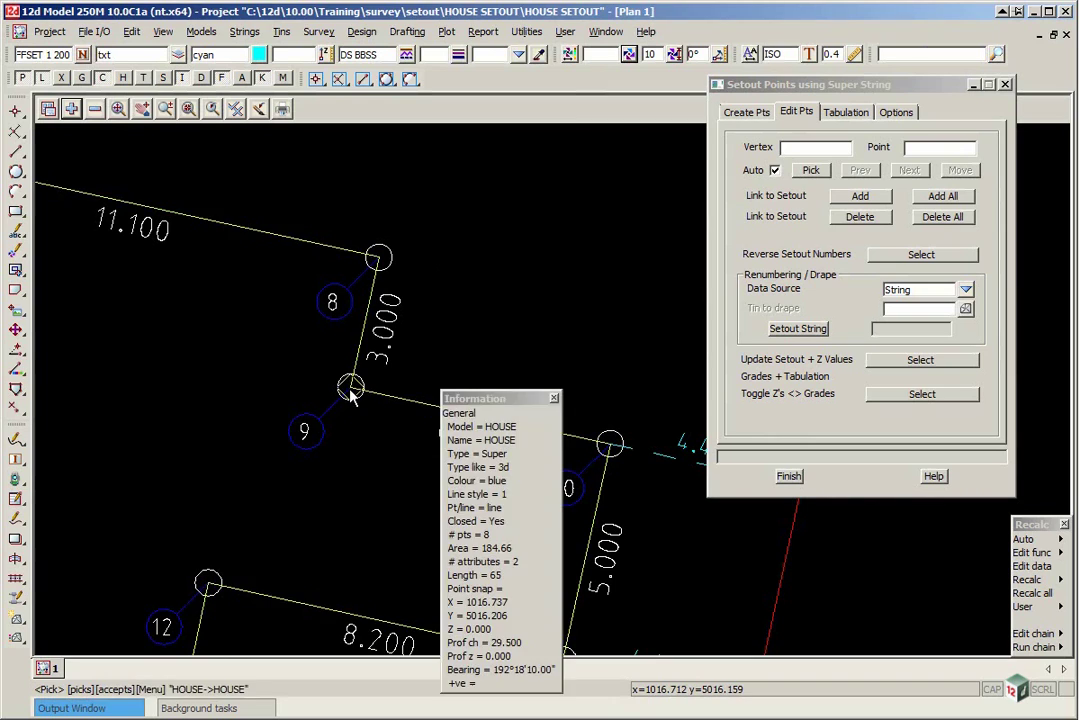
click(350, 390)
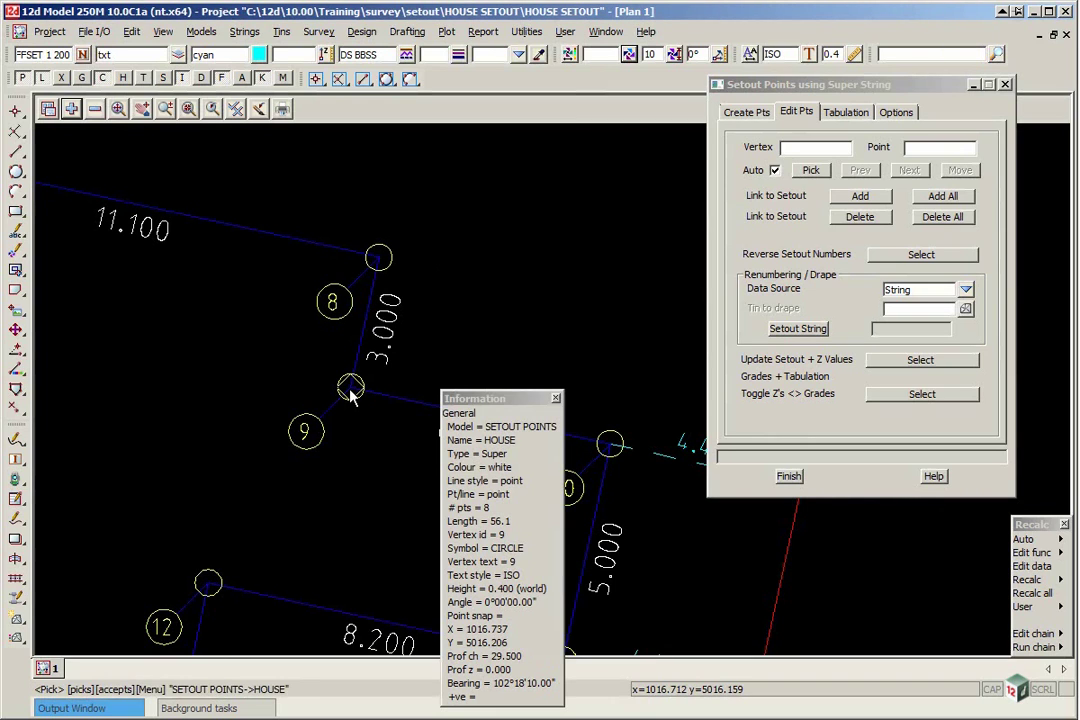
middle_click(350, 392)
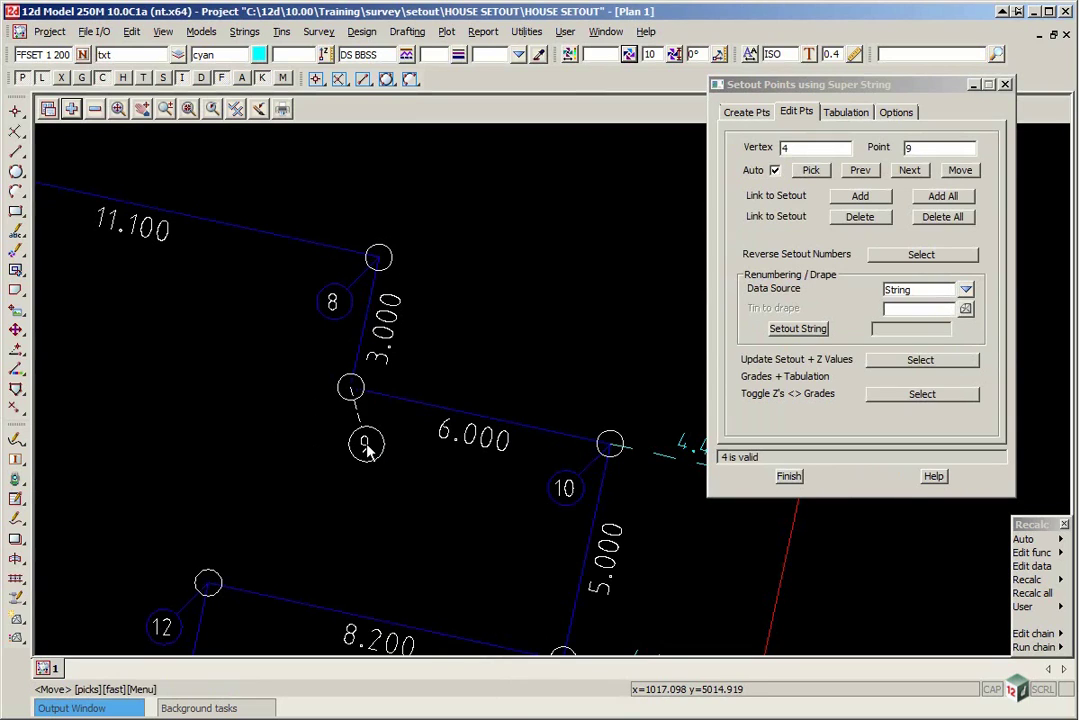
click(367, 445)
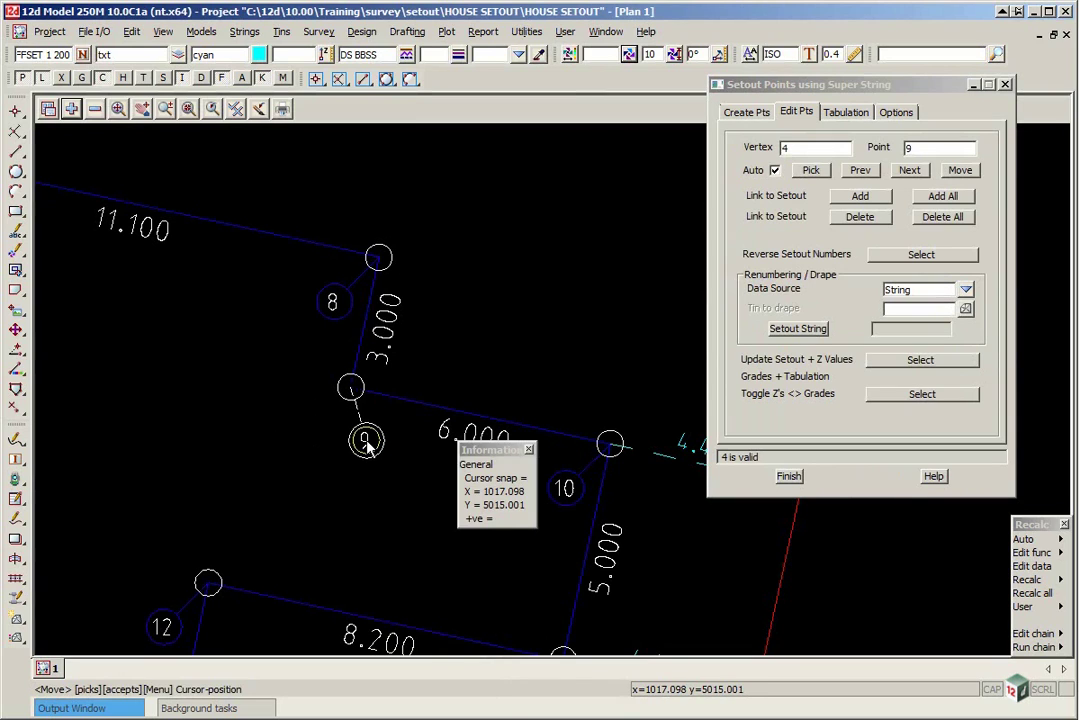
middle_click(367, 445)
Check the setout point labels across the house and lot, and close the setout points tool.
scroll(367, 445, down, 4)
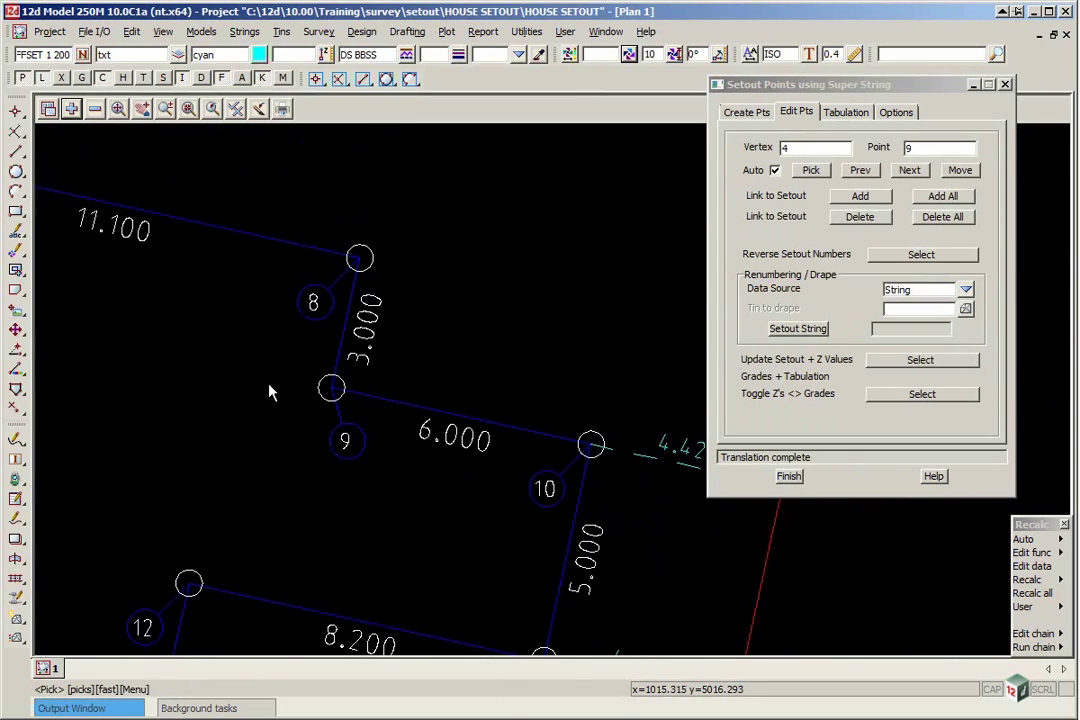
scroll(203, 320, down, 2)
scroll(487, 300, down, 4)
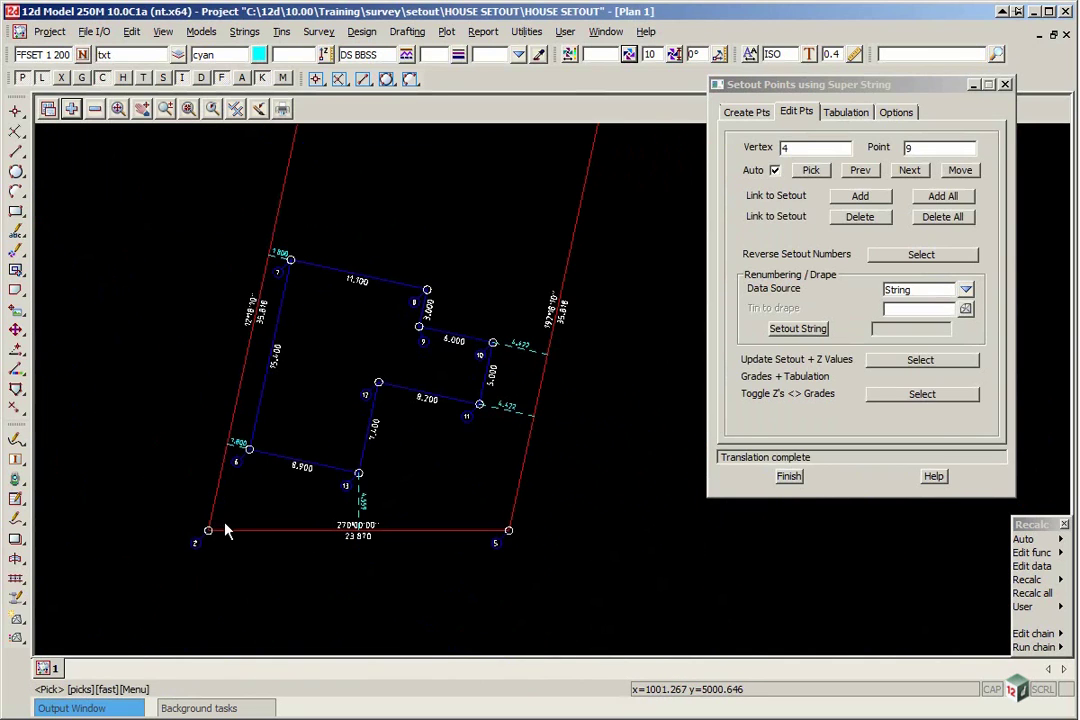
scroll(230, 430, up, 3)
scroll(205, 535, down, 3)
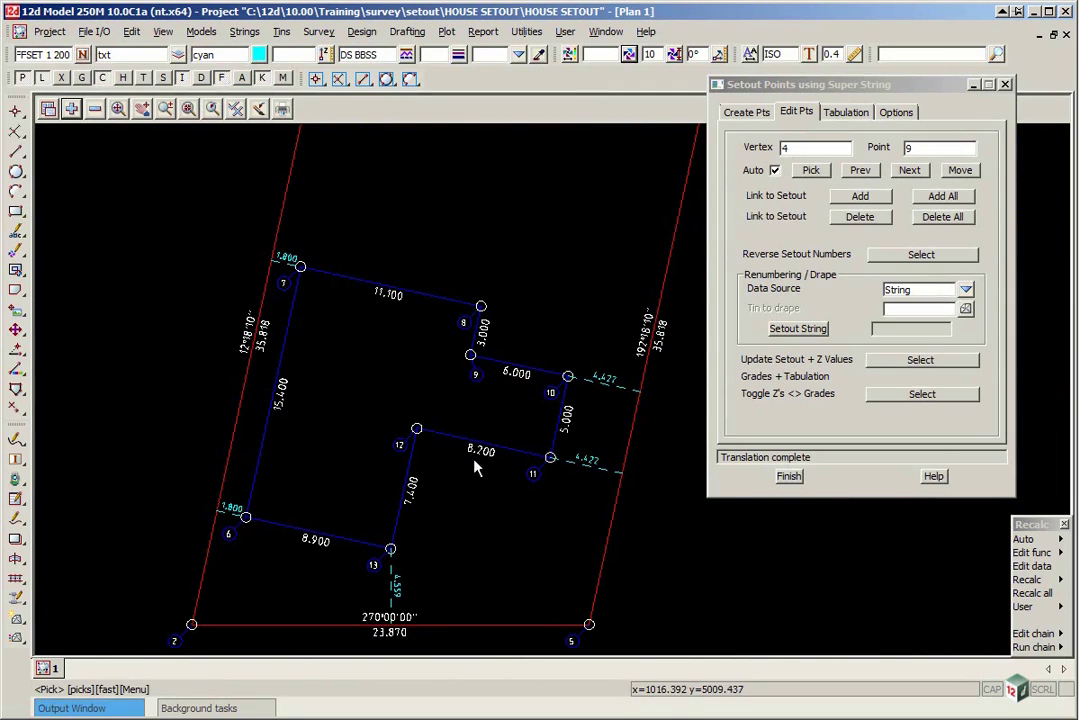
click(791, 477)
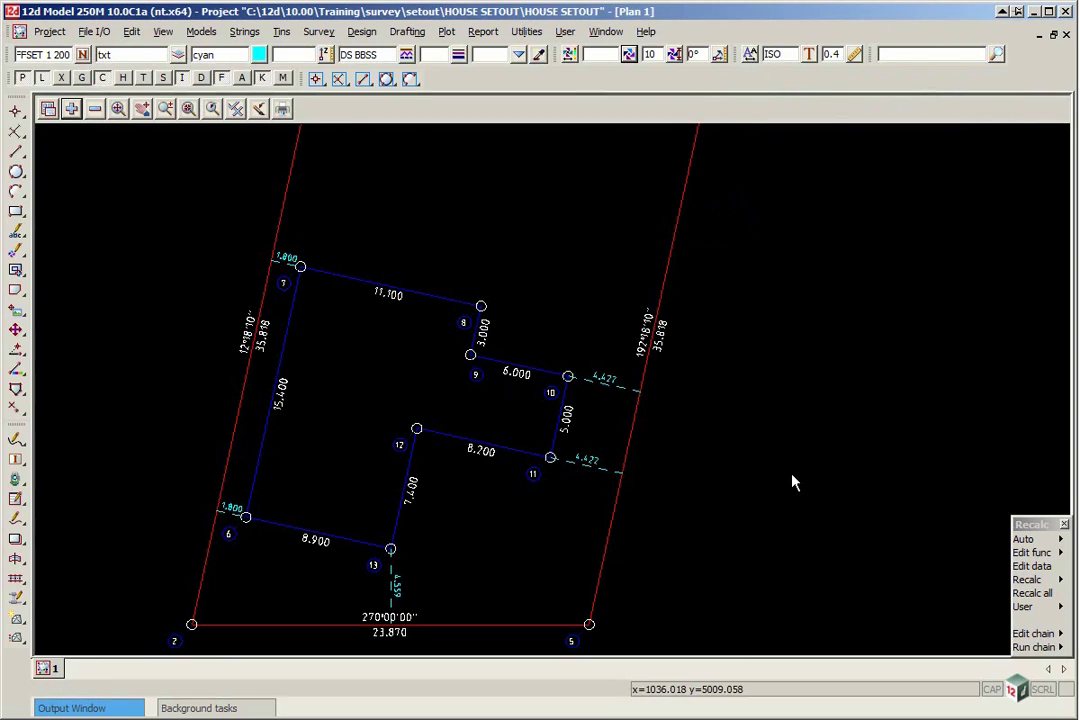
scroll(784, 407, down, 2)
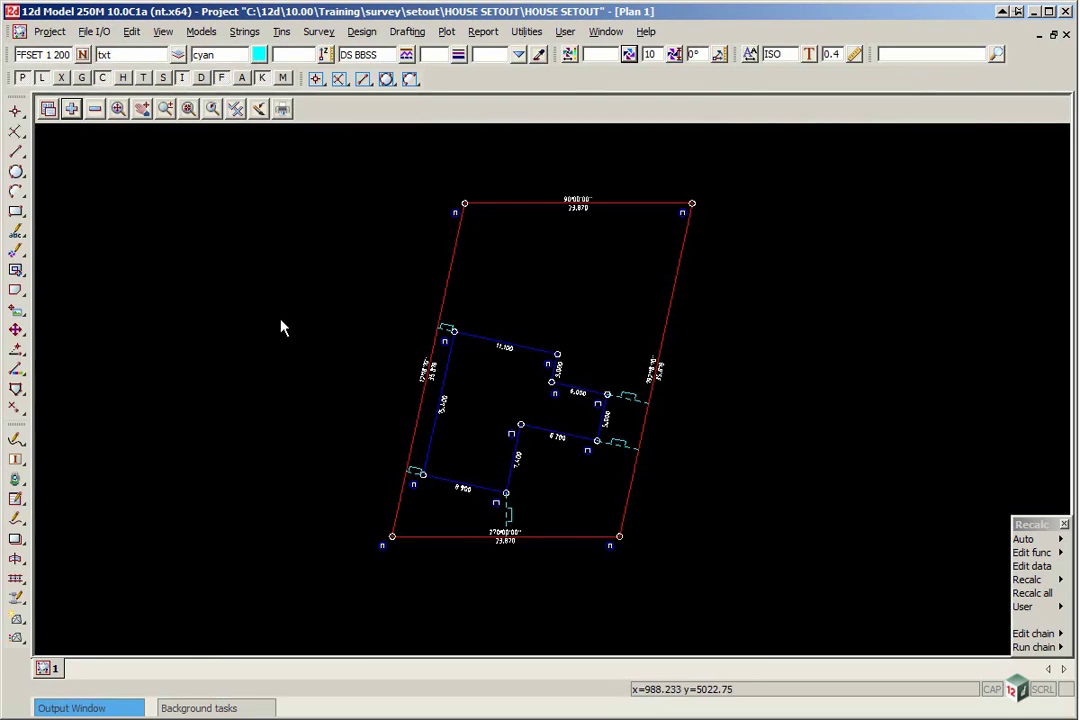
scroll(706, 330, up, 2)
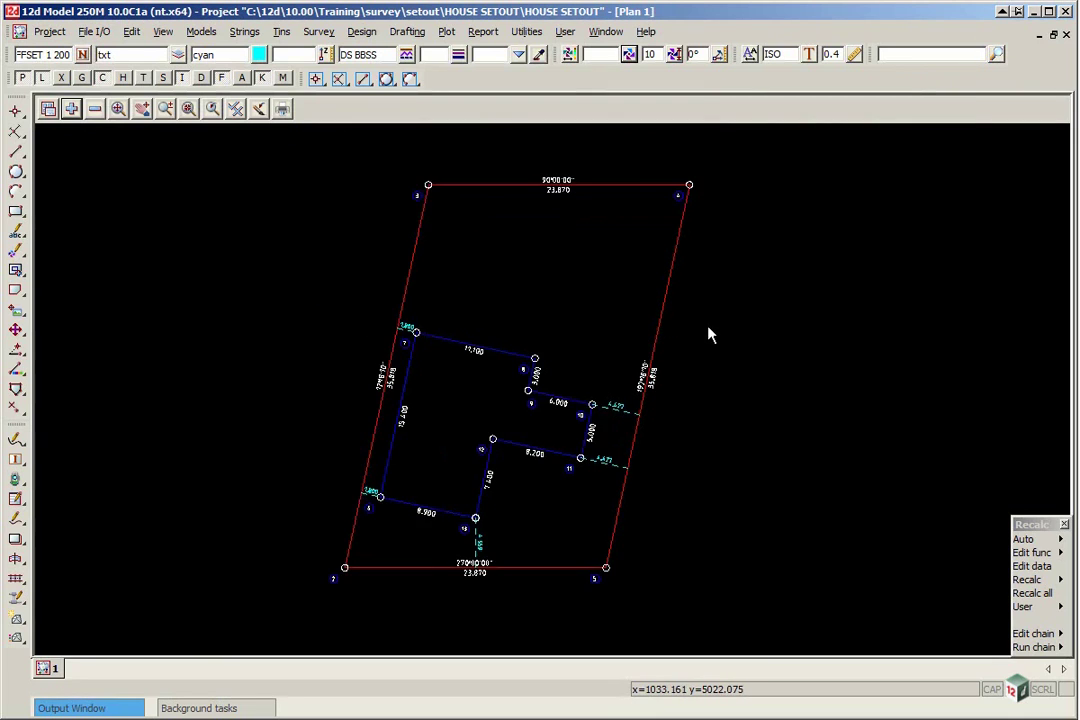
Start creating an instrument points upload file and choose Topcon GTS-700 as the instrument.
click(312, 32)
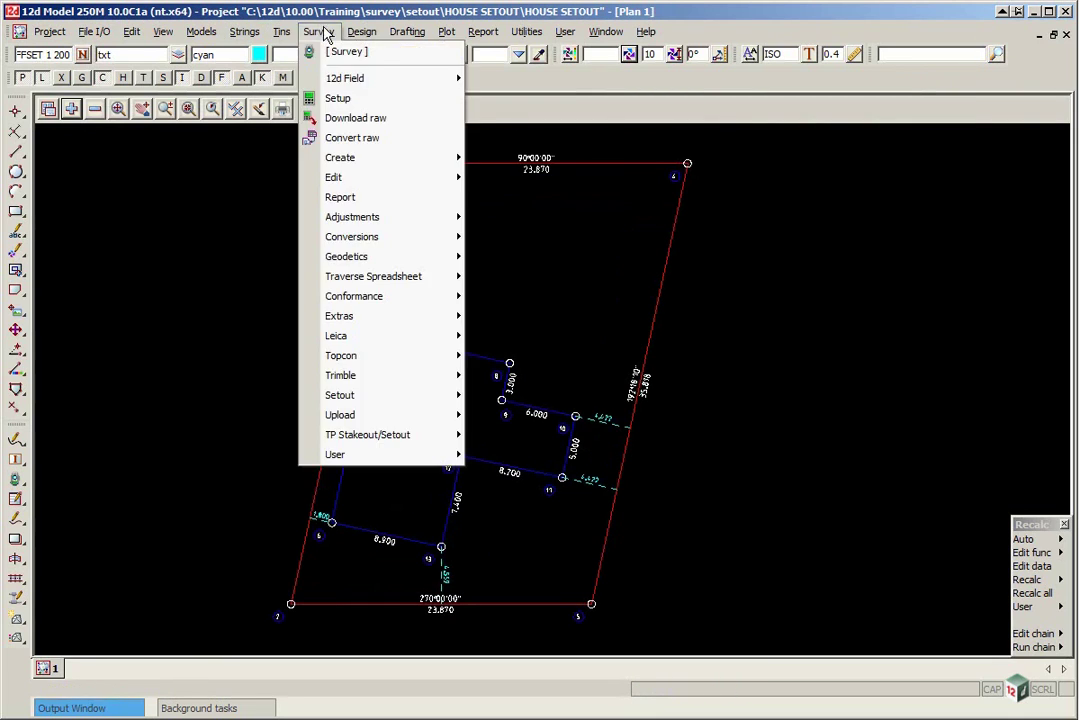
mouse_move(418, 422)
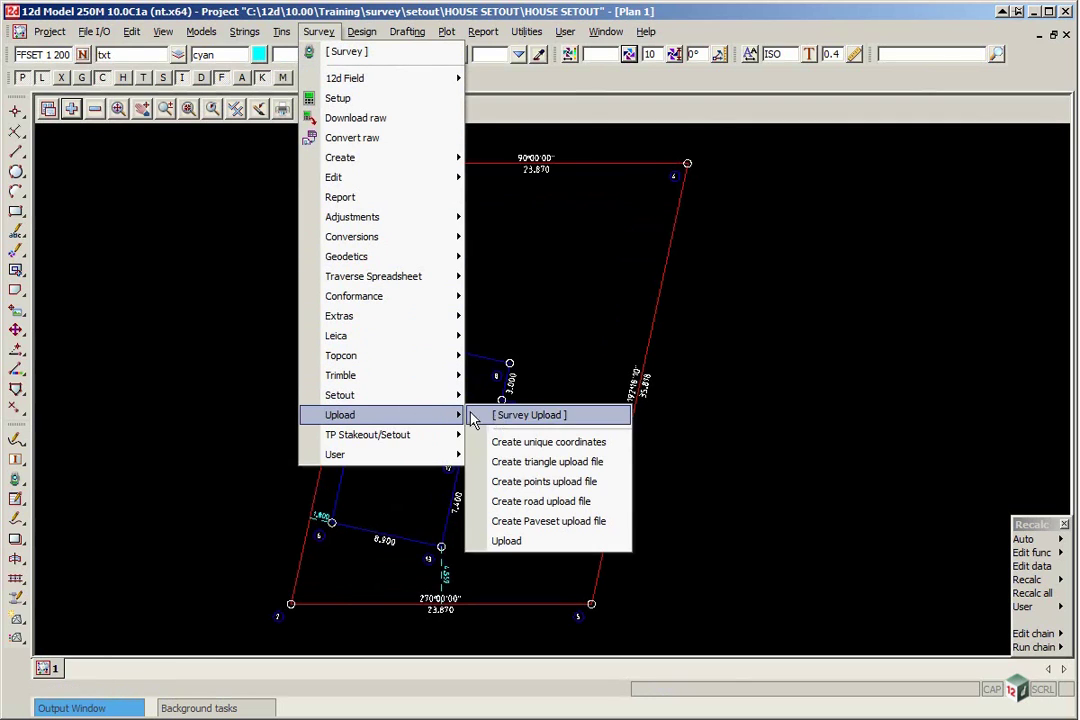
click(572, 484)
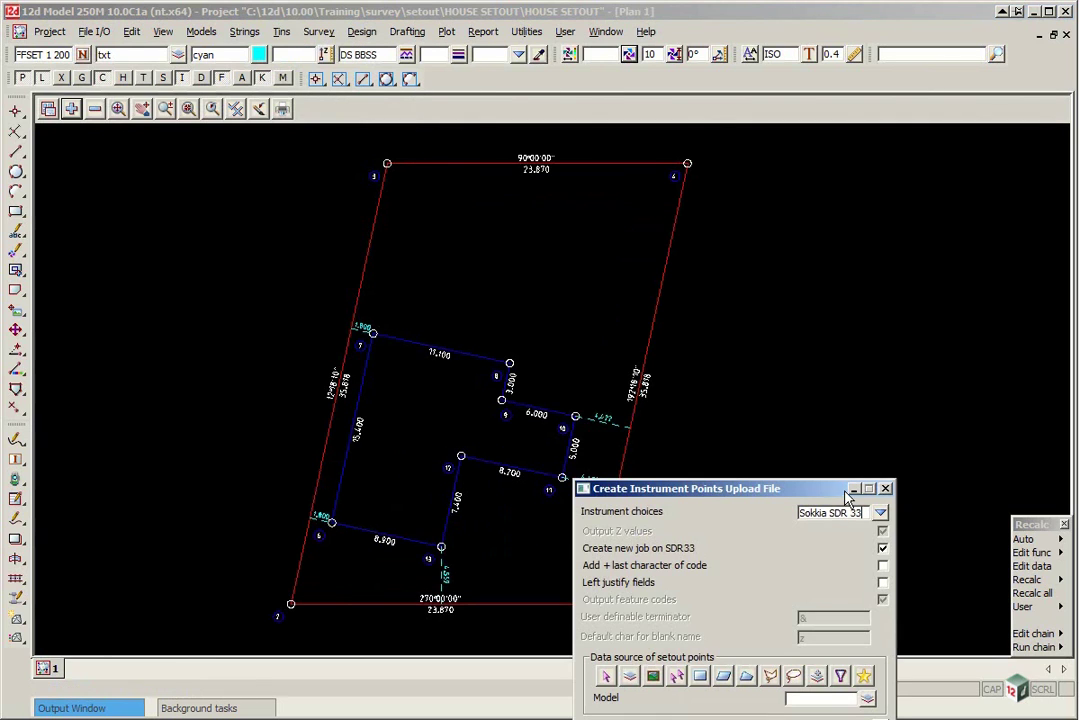
drag(848, 488, 800, 117)
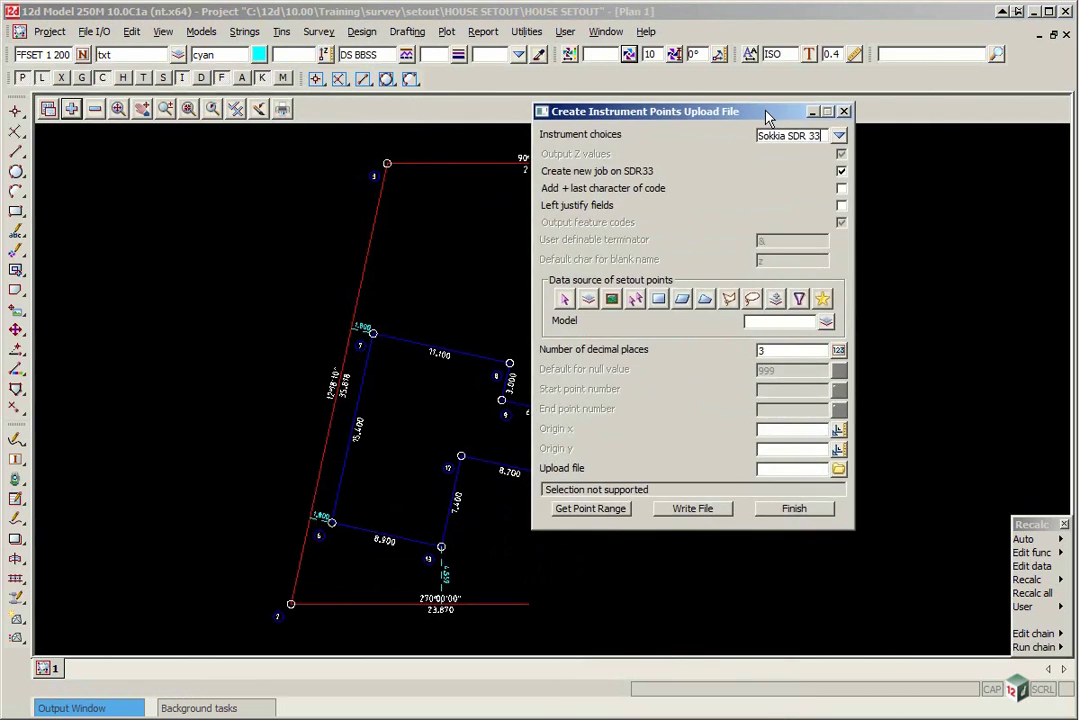
click(838, 135)
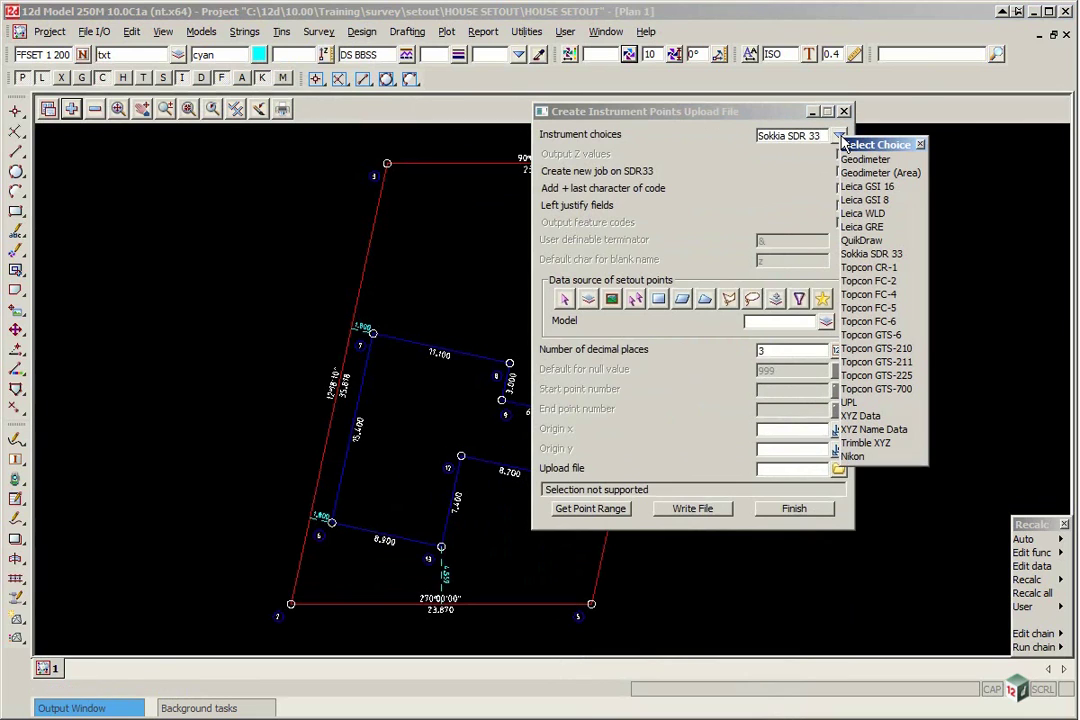
click(876, 388)
drag(718, 111, 670, 89)
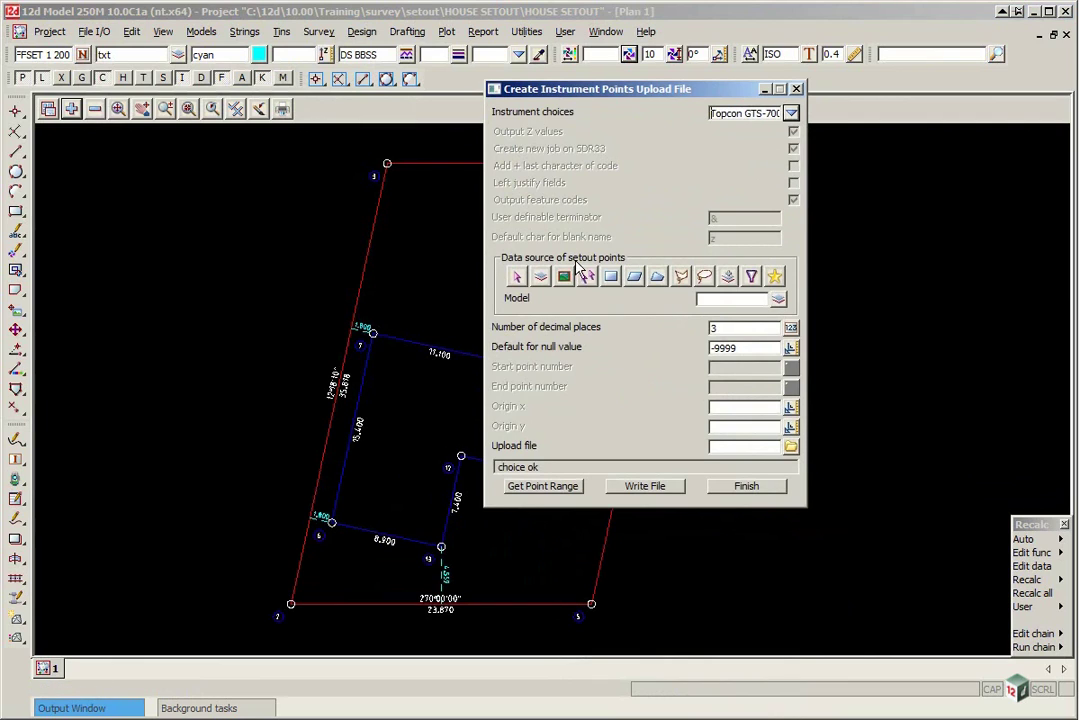
Use the SETOUT POINTS model as the data source, get its point range and check the range against the numbered points.
click(778, 298)
double_click(832, 368)
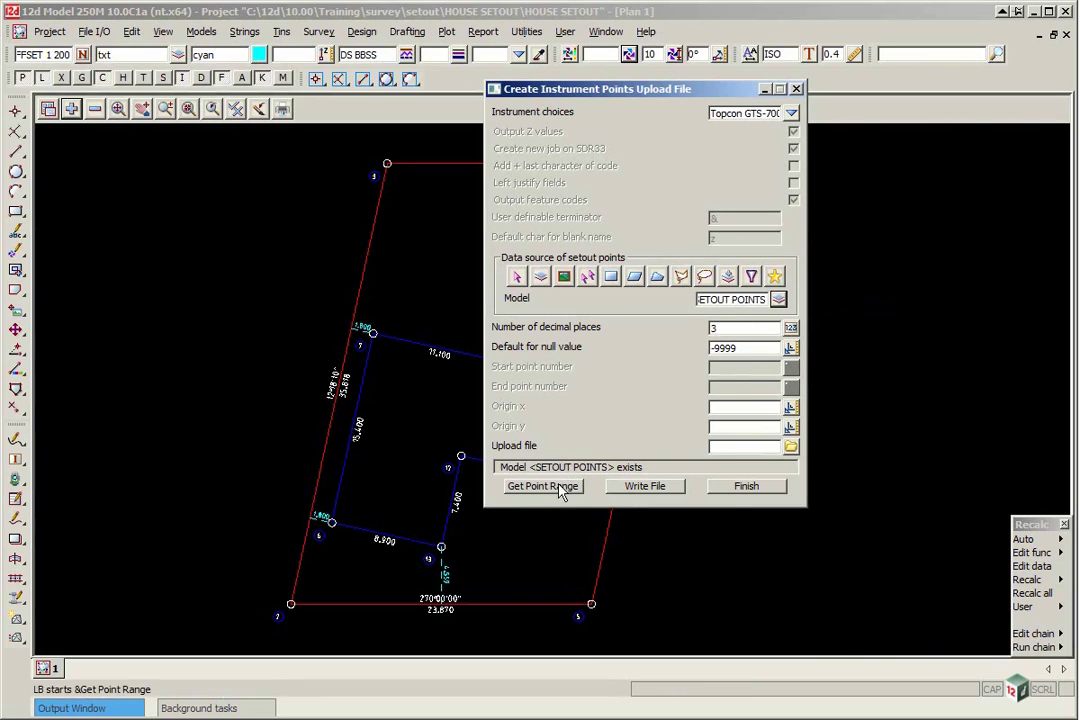
click(542, 486)
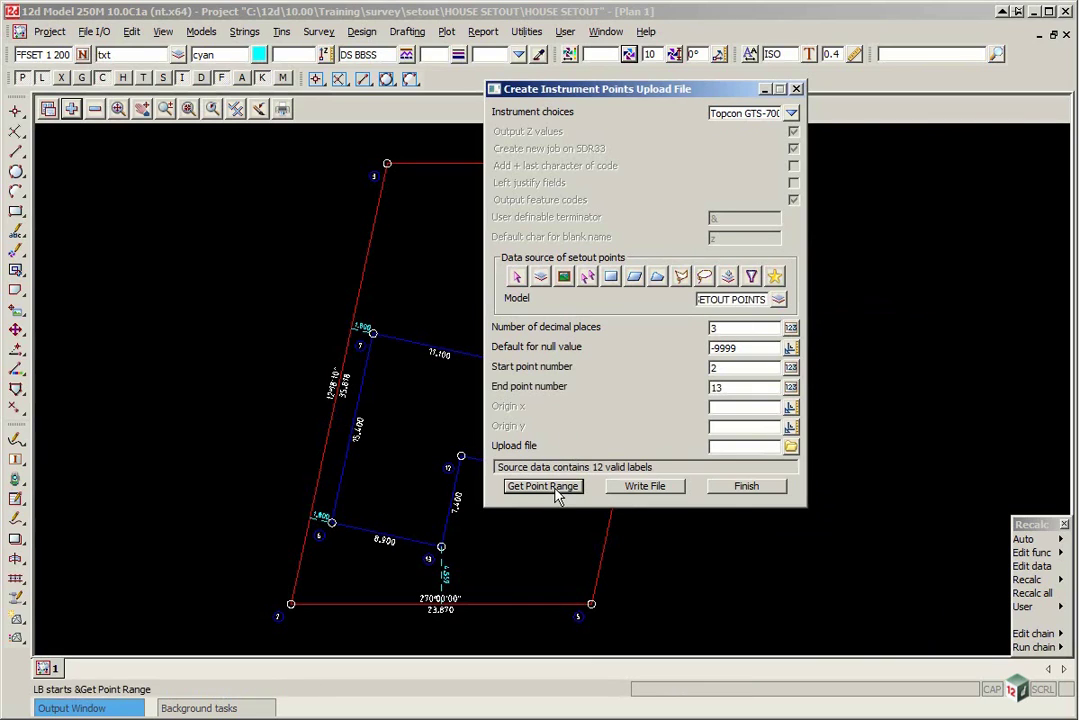
double_click(717, 367)
key(Tab)
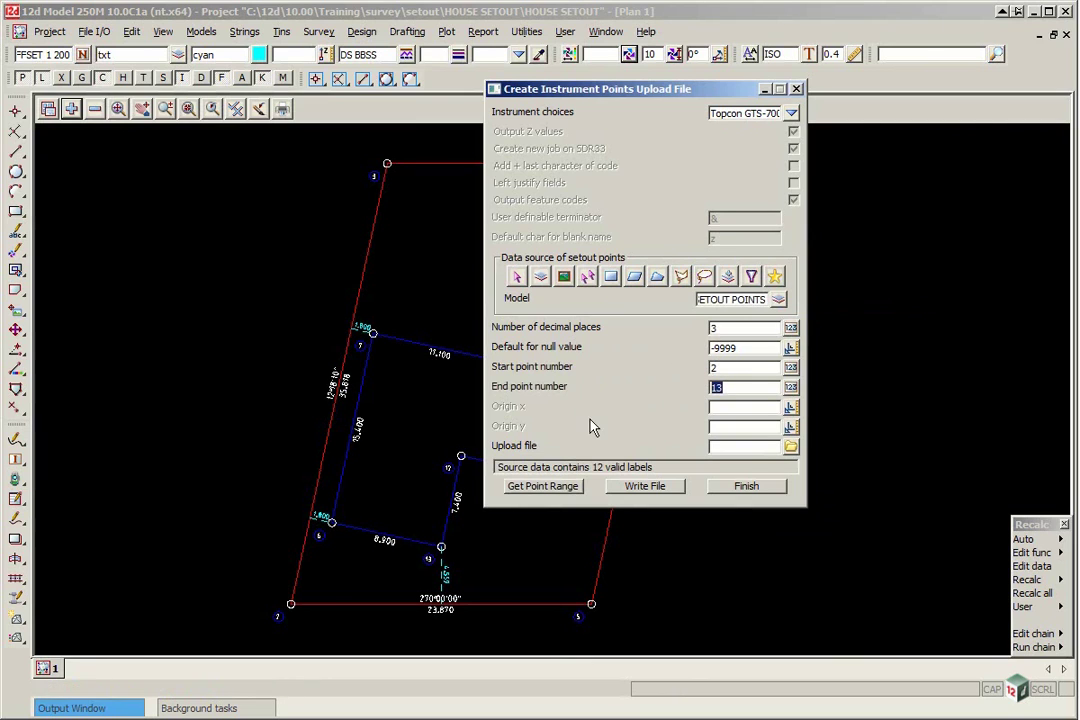
scroll(444, 547, up, 2)
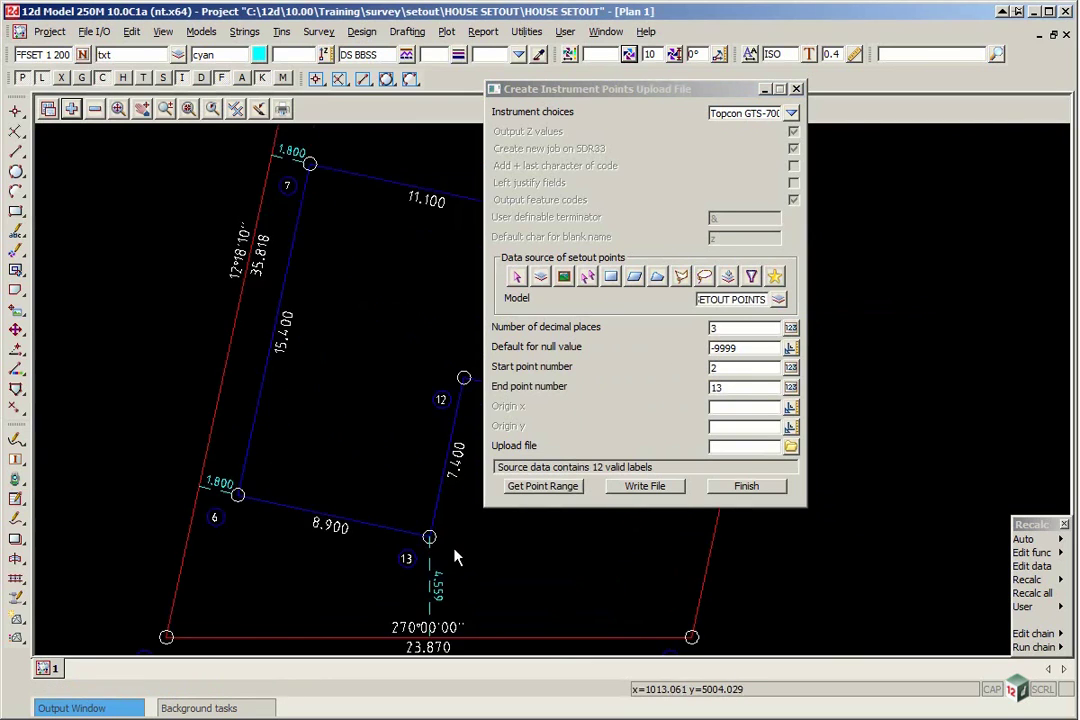
scroll(444, 547, up, 1)
scroll(400, 520, down, 1)
scroll(140, 650, up, 2)
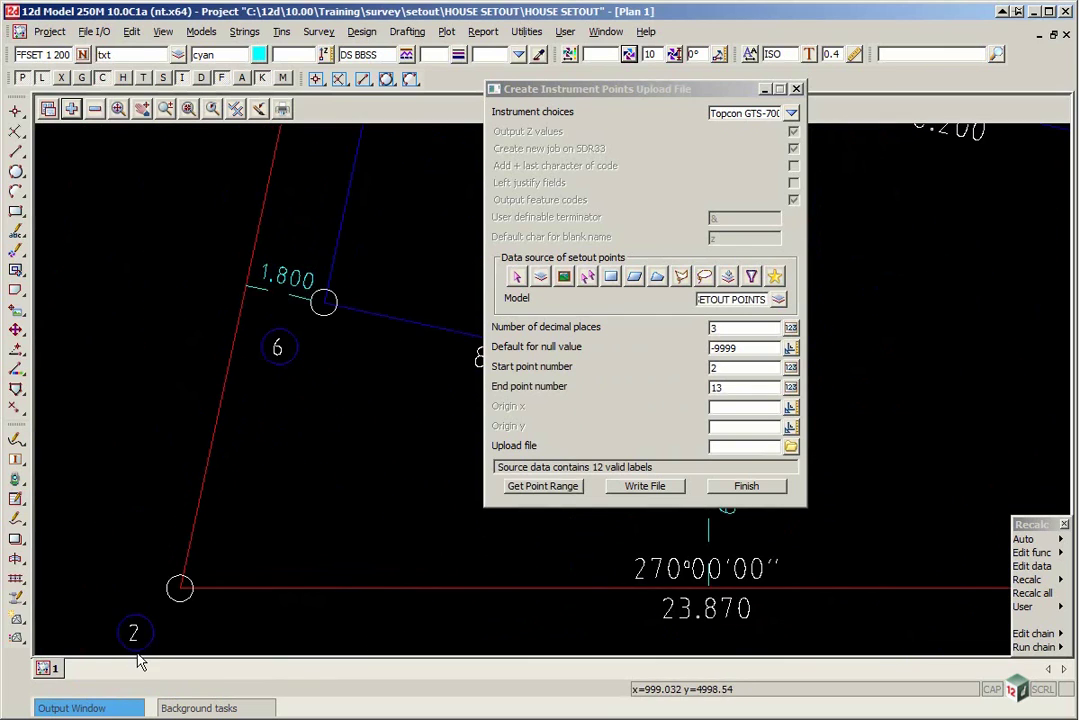
scroll(150, 520, down, 2)
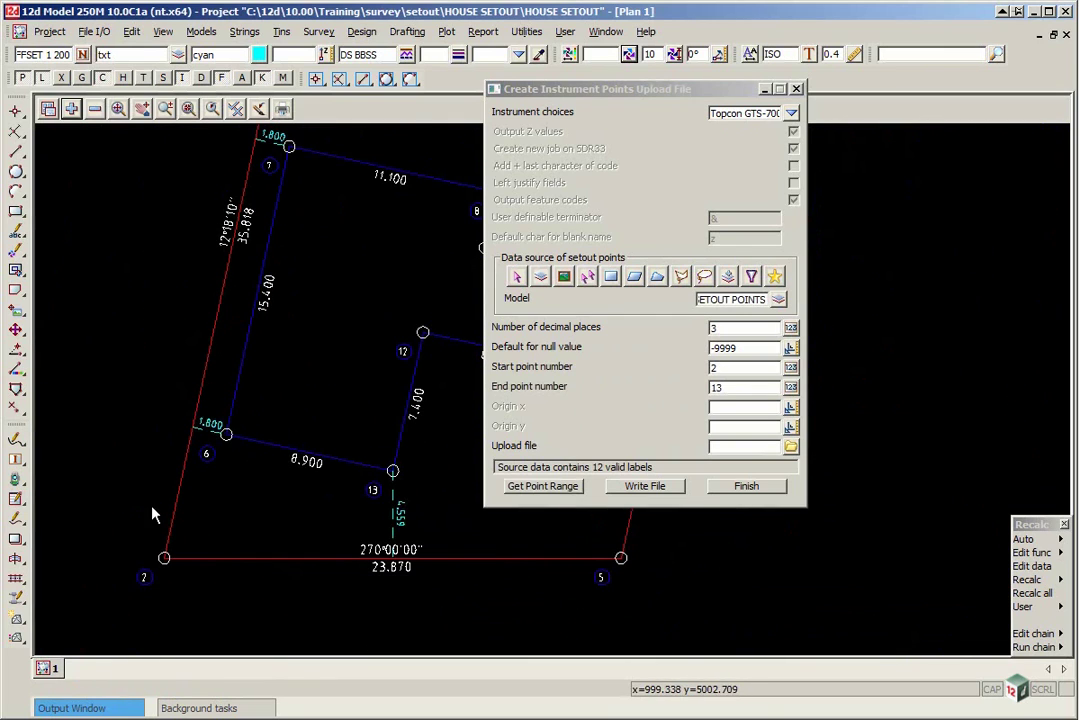
Name the upload file HOUSE, write it and close the points upload file tool.
click(766, 449)
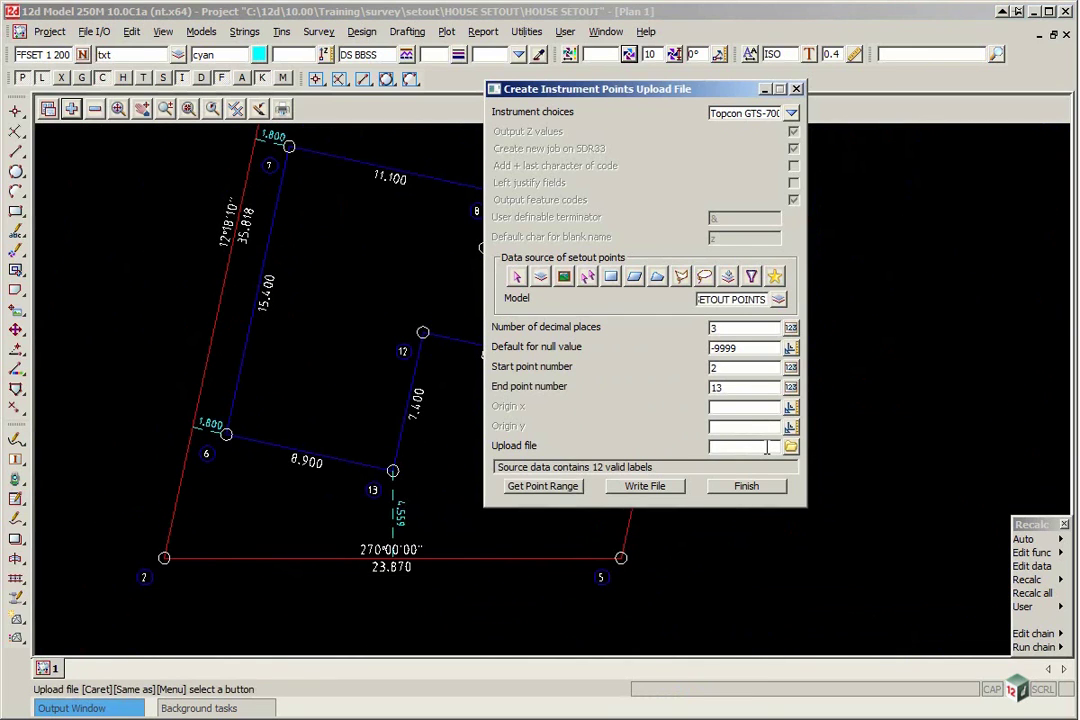
text(HOUSE)
key(Return)
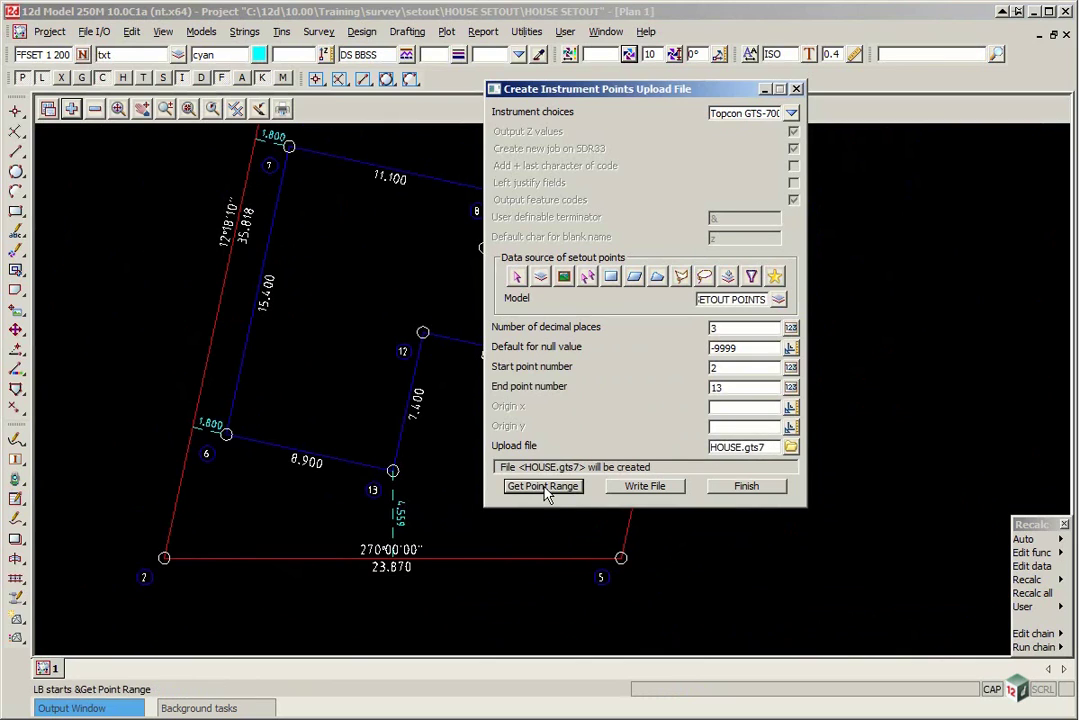
click(645, 487)
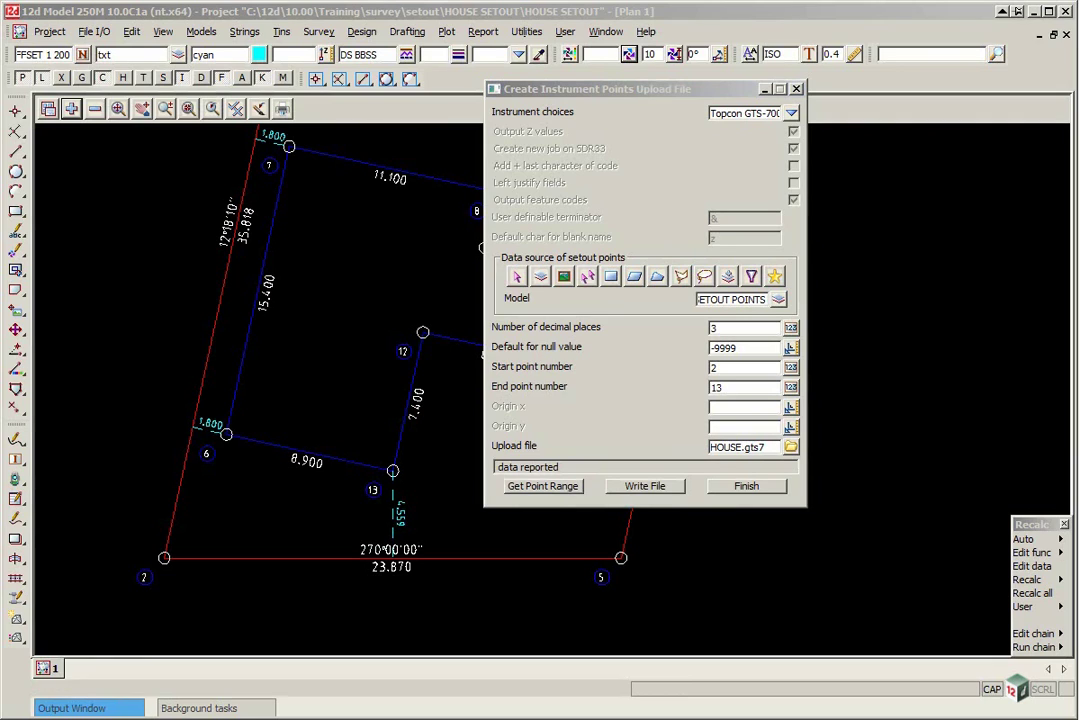
click(746, 487)
Set the survey data collector to Topcon GTS-700 Feature String.
scroll(646, 434, down, 3)
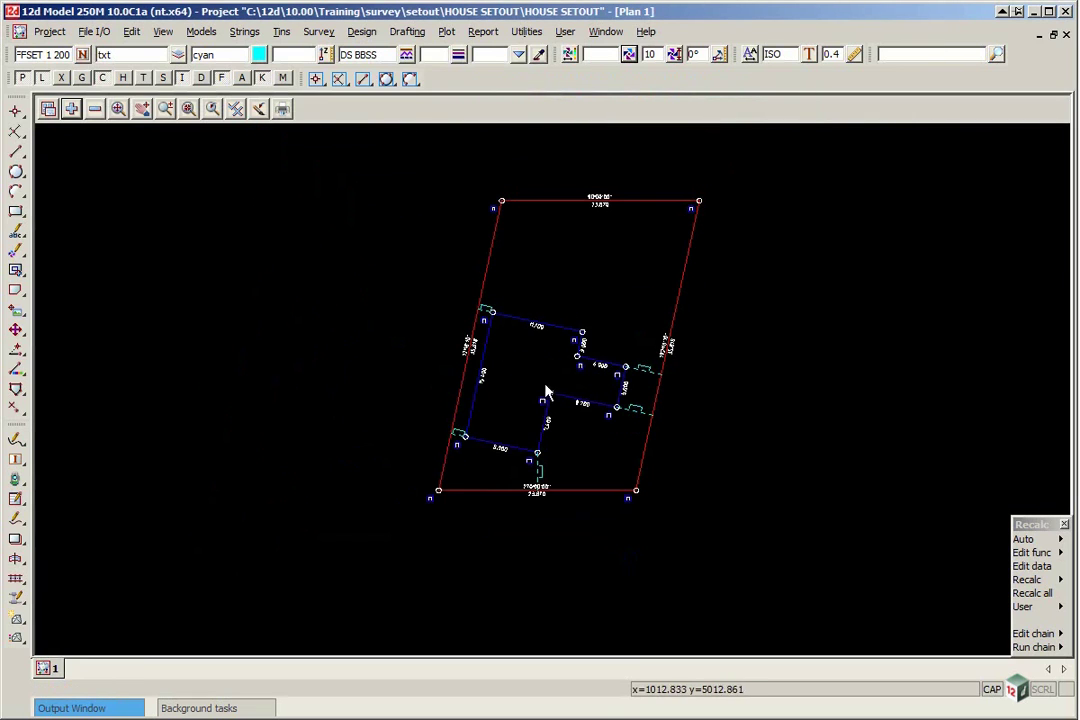
scroll(557, 352, up, 1)
scroll(641, 354, up, 1)
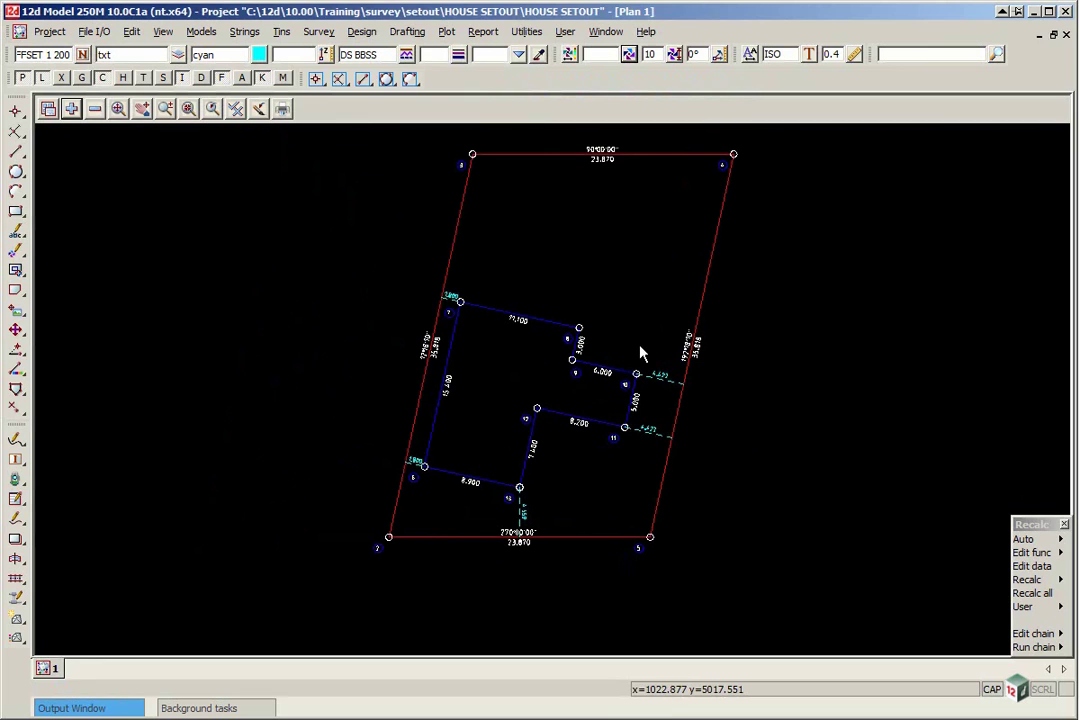
click(319, 33)
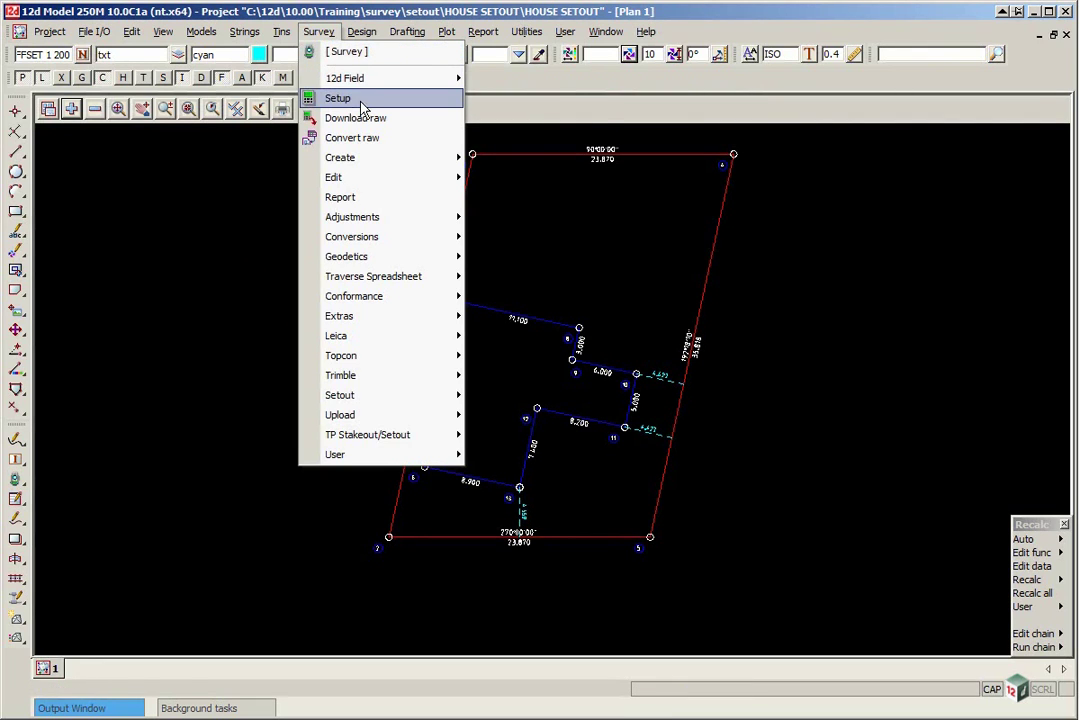
click(358, 99)
click(590, 138)
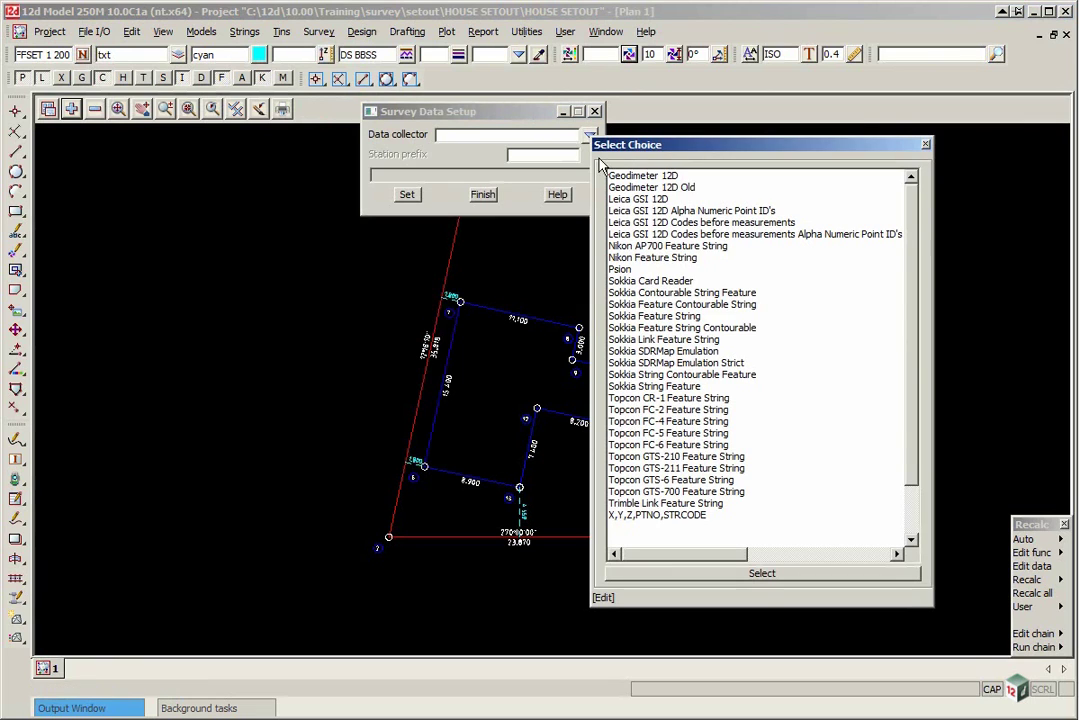
click(678, 492)
click(680, 495)
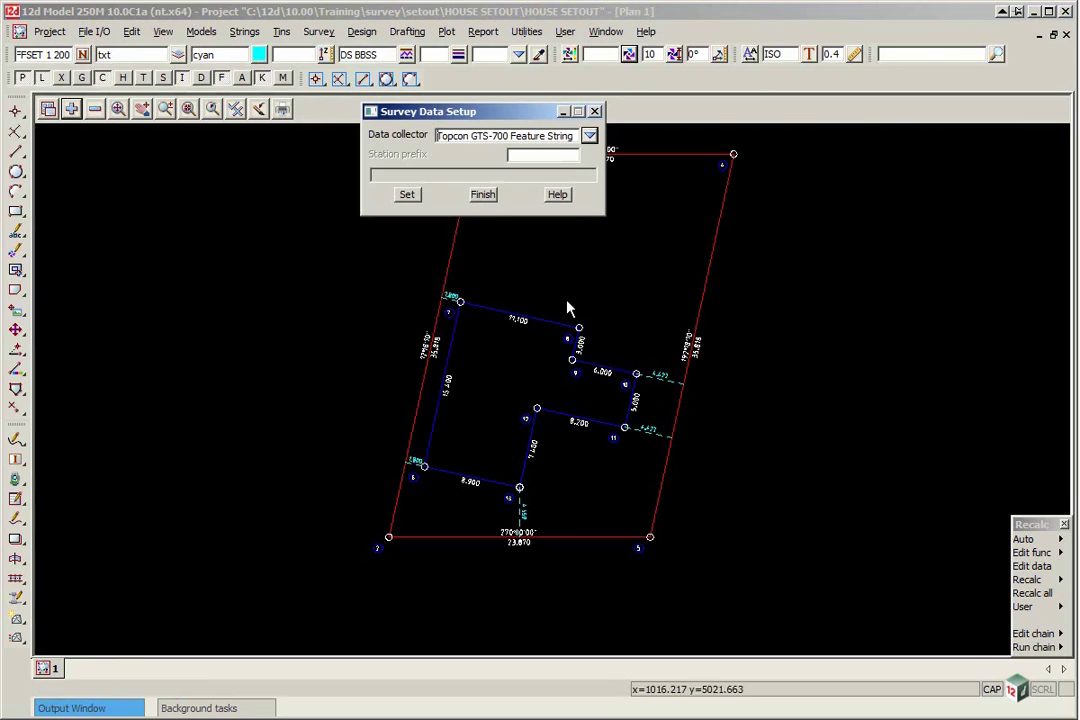
click(407, 194)
click(480, 196)
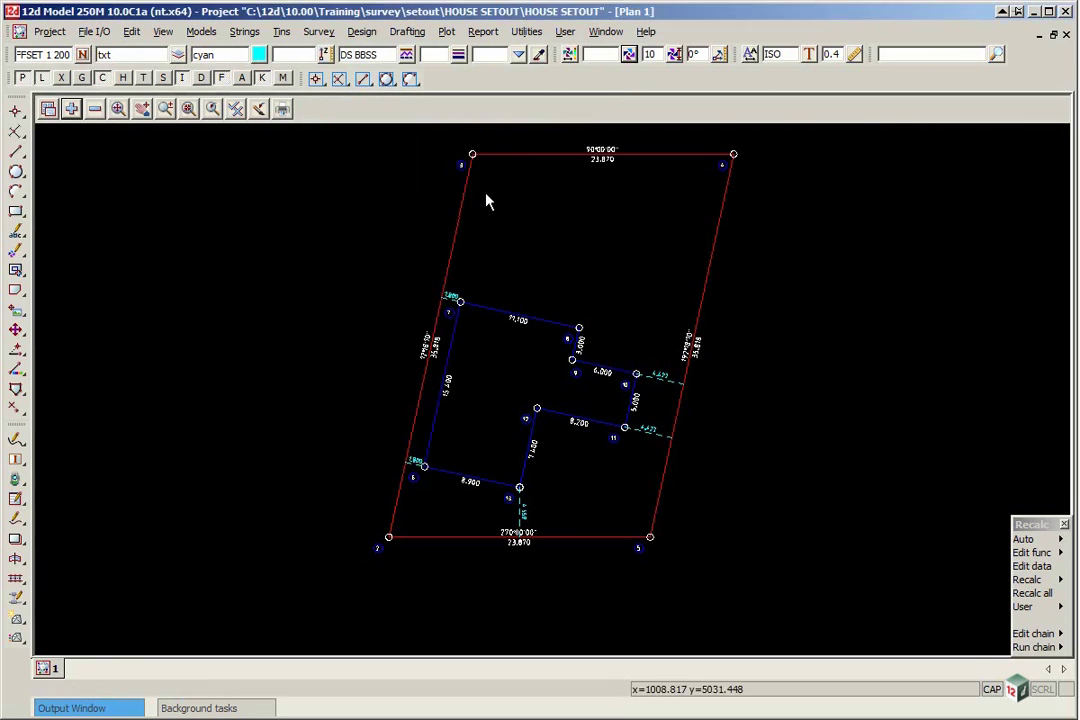
Prepare a survey data upload with port COM9, parity none and HOUSE.gts7 as the upload file.
click(319, 33)
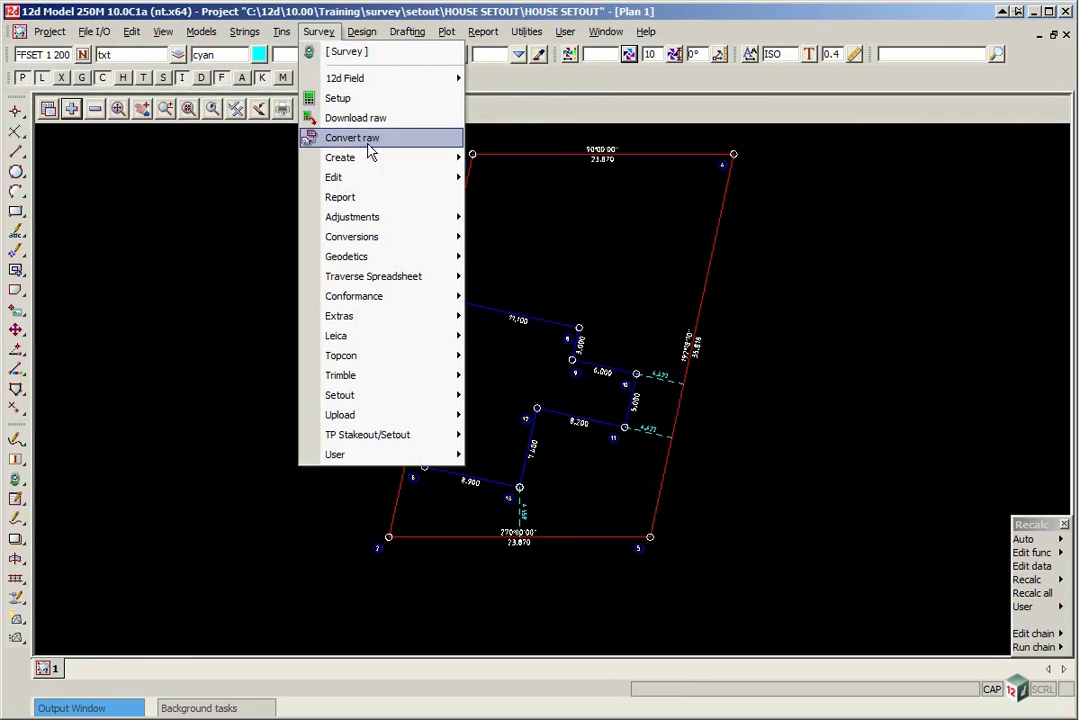
mouse_move(440, 415)
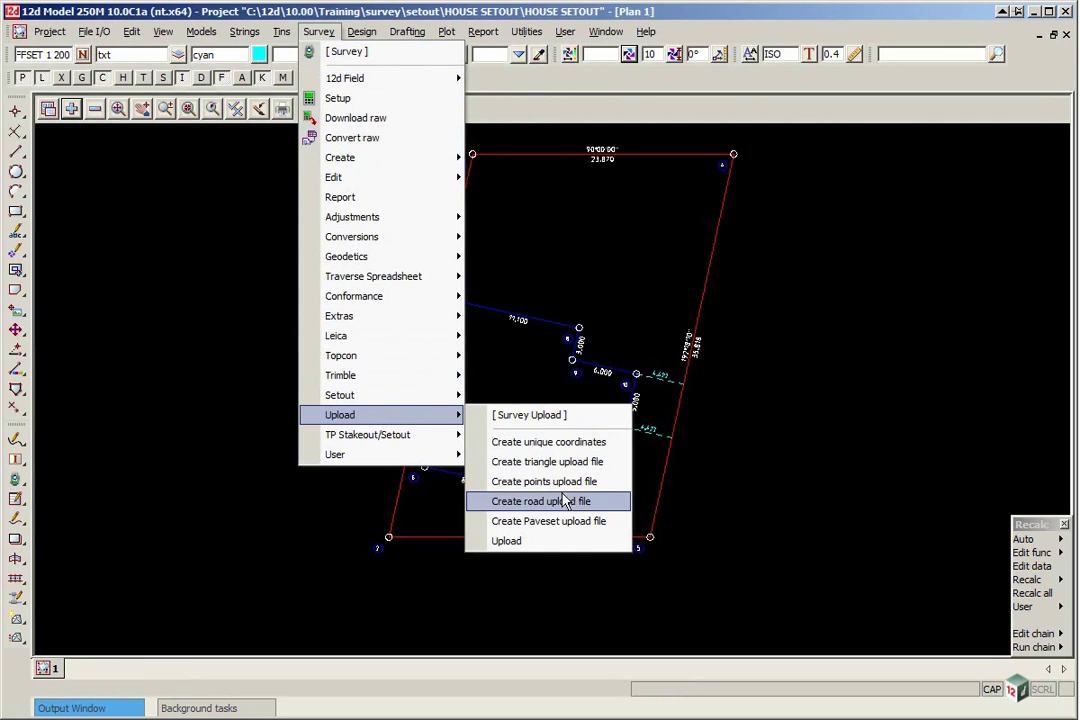
click(569, 540)
drag(663, 565, 553, 204)
click(574, 231)
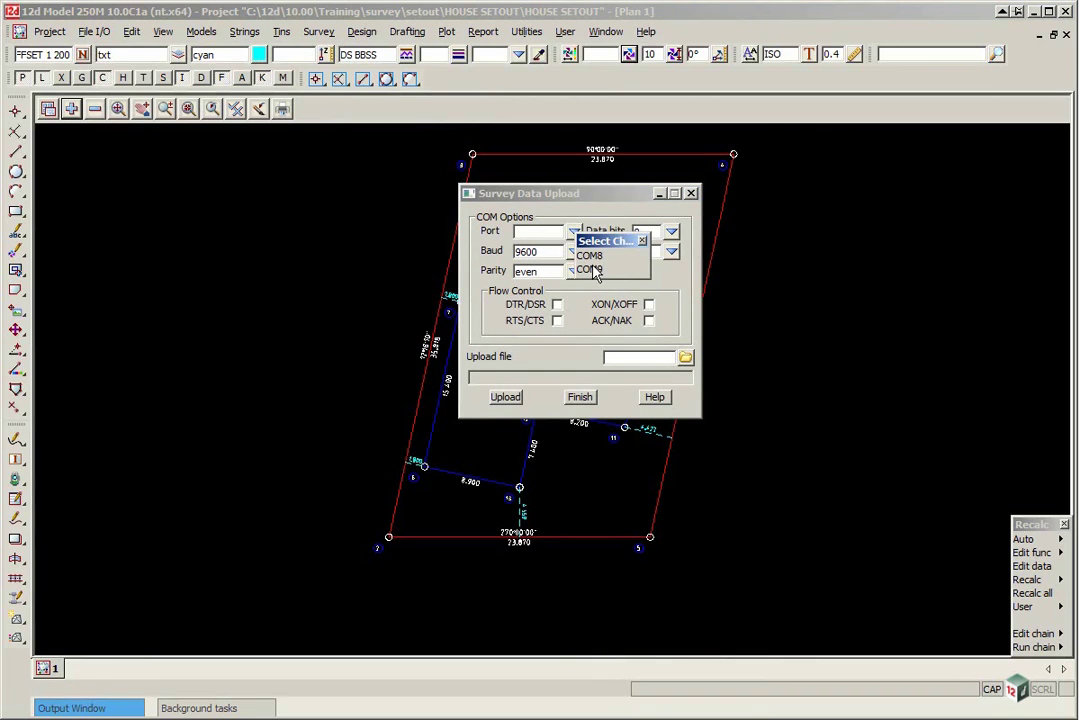
click(590, 269)
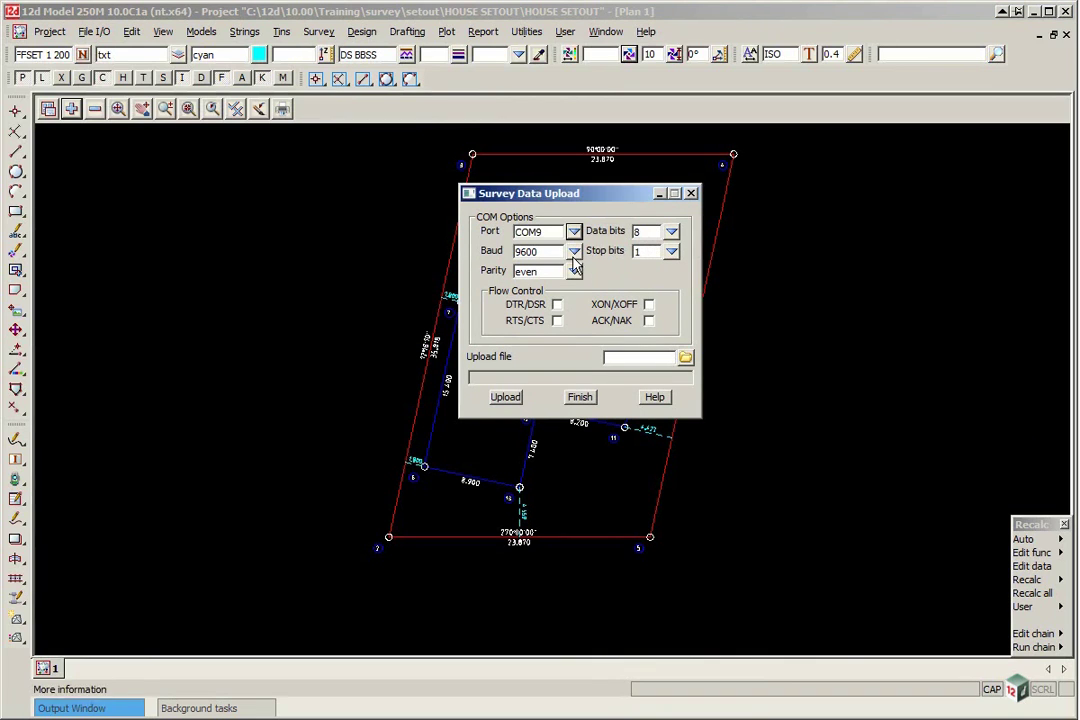
click(574, 271)
click(588, 296)
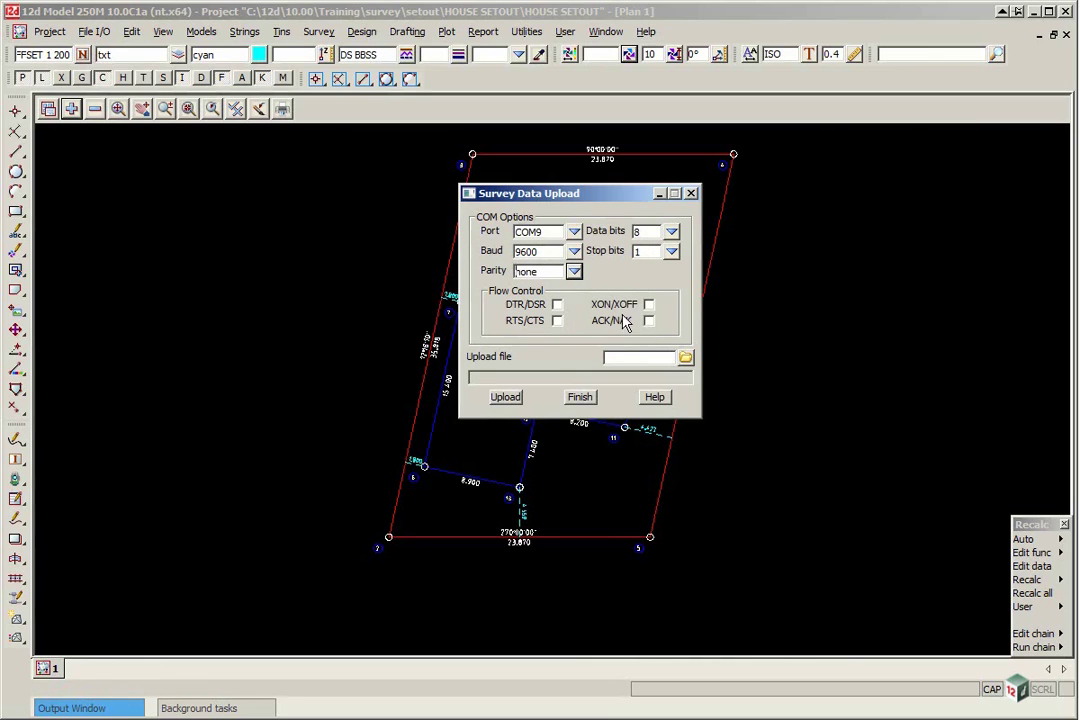
click(685, 357)
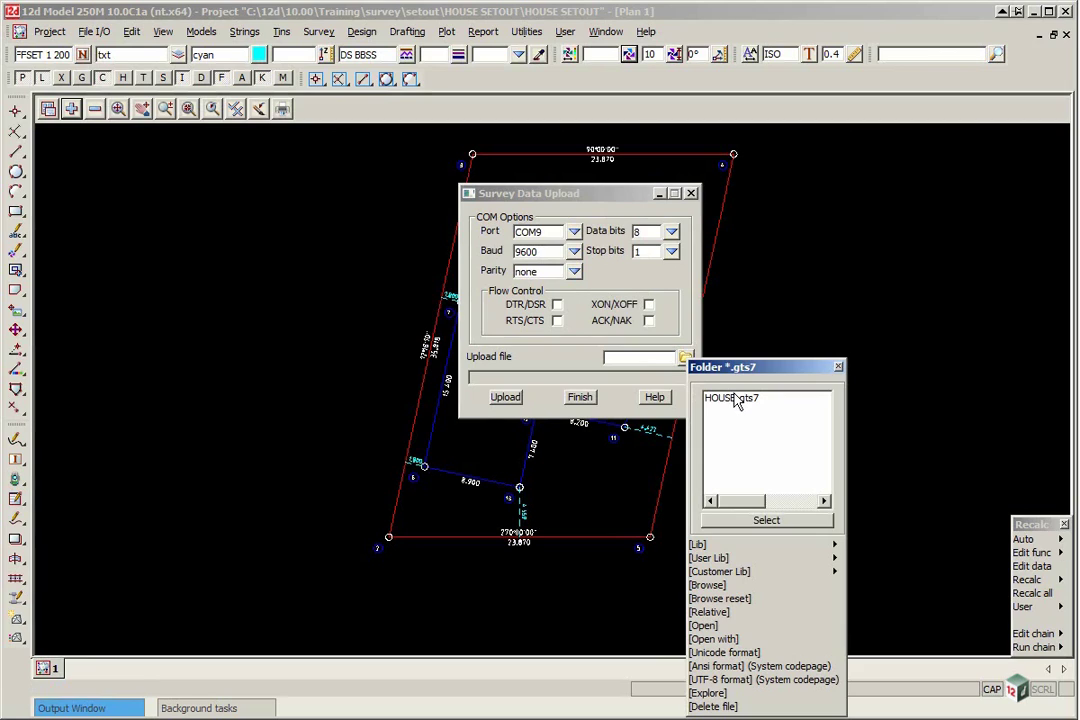
double_click(736, 400)
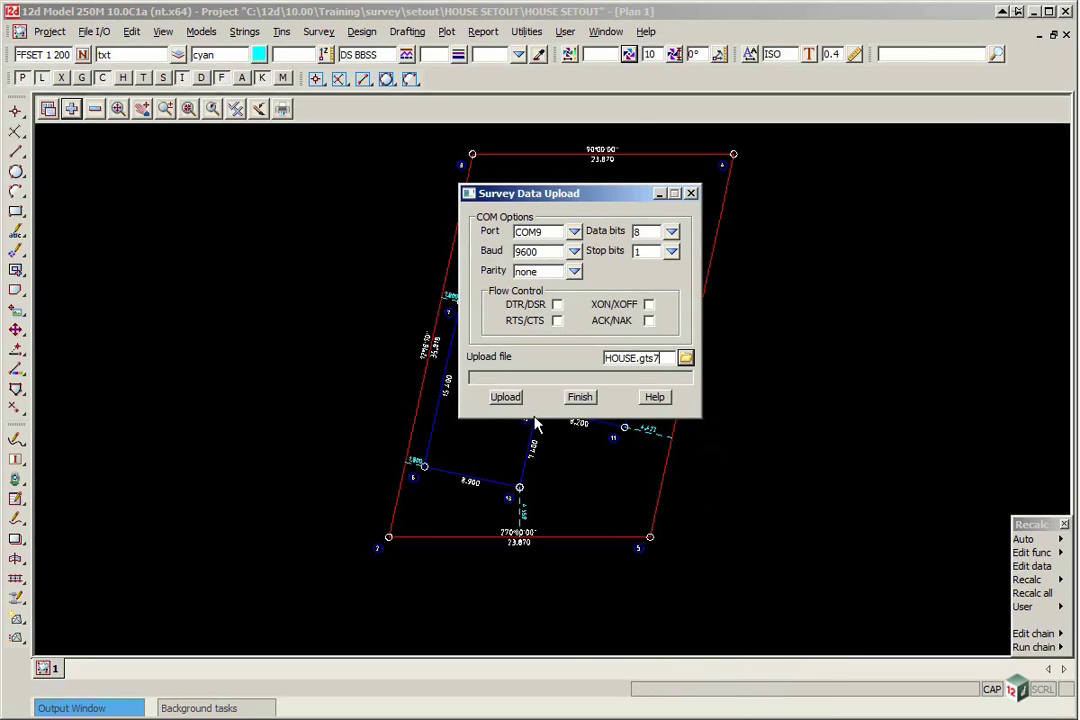